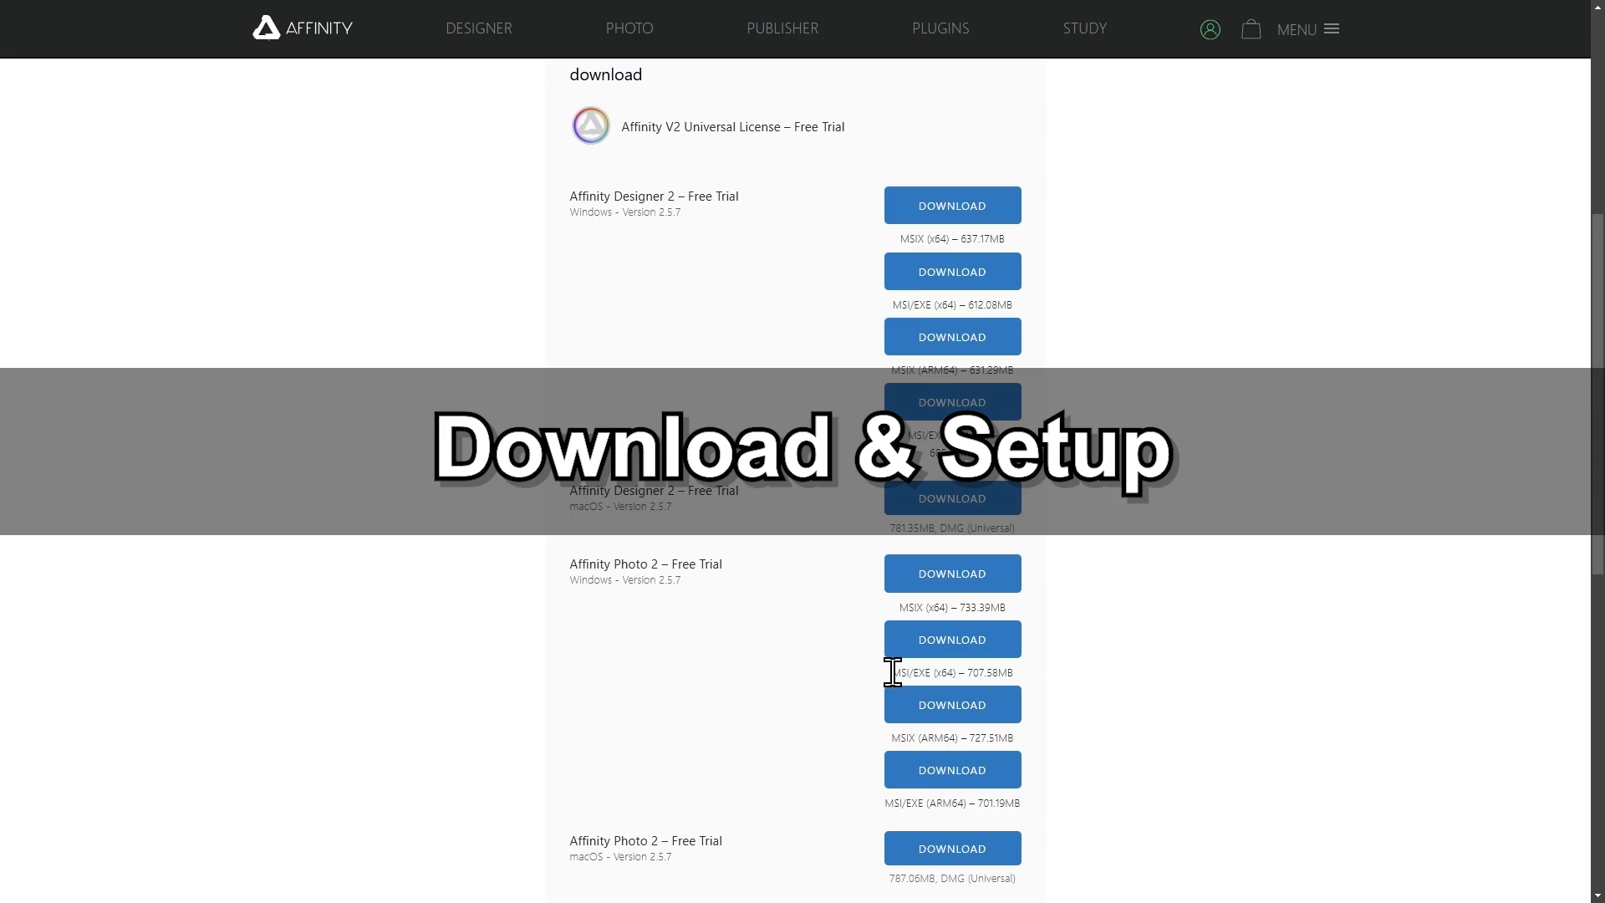
left_click_drag(892, 671, 1046, 670)
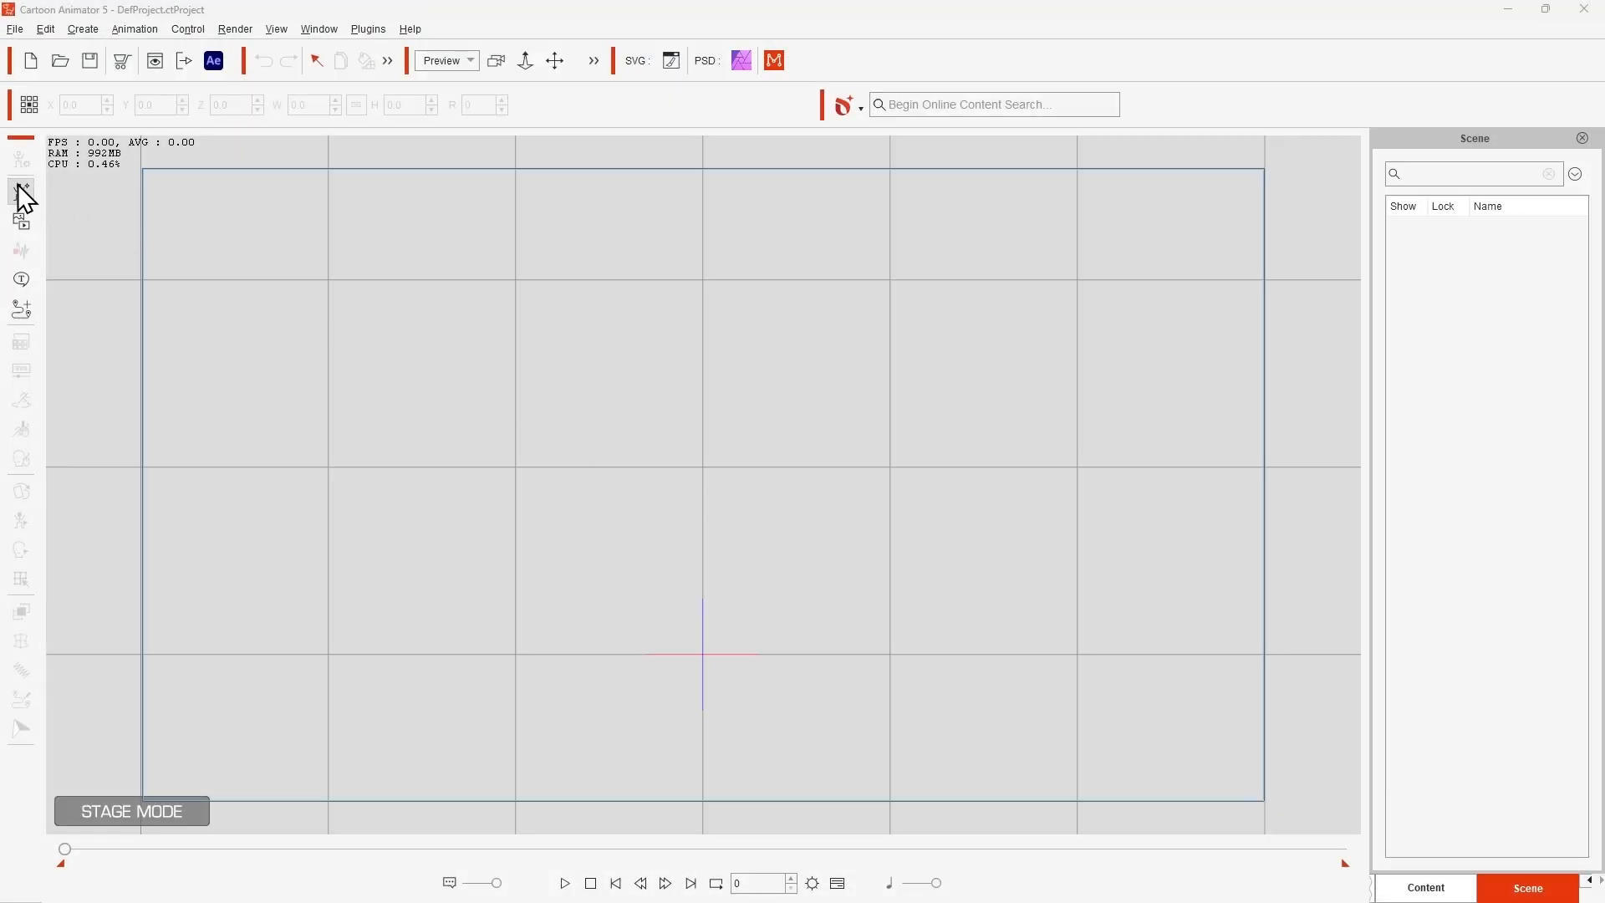
Step: Start creating a character and follow its further-information link to browse the Cartoon Animator vector template downloads
left_click(18, 187)
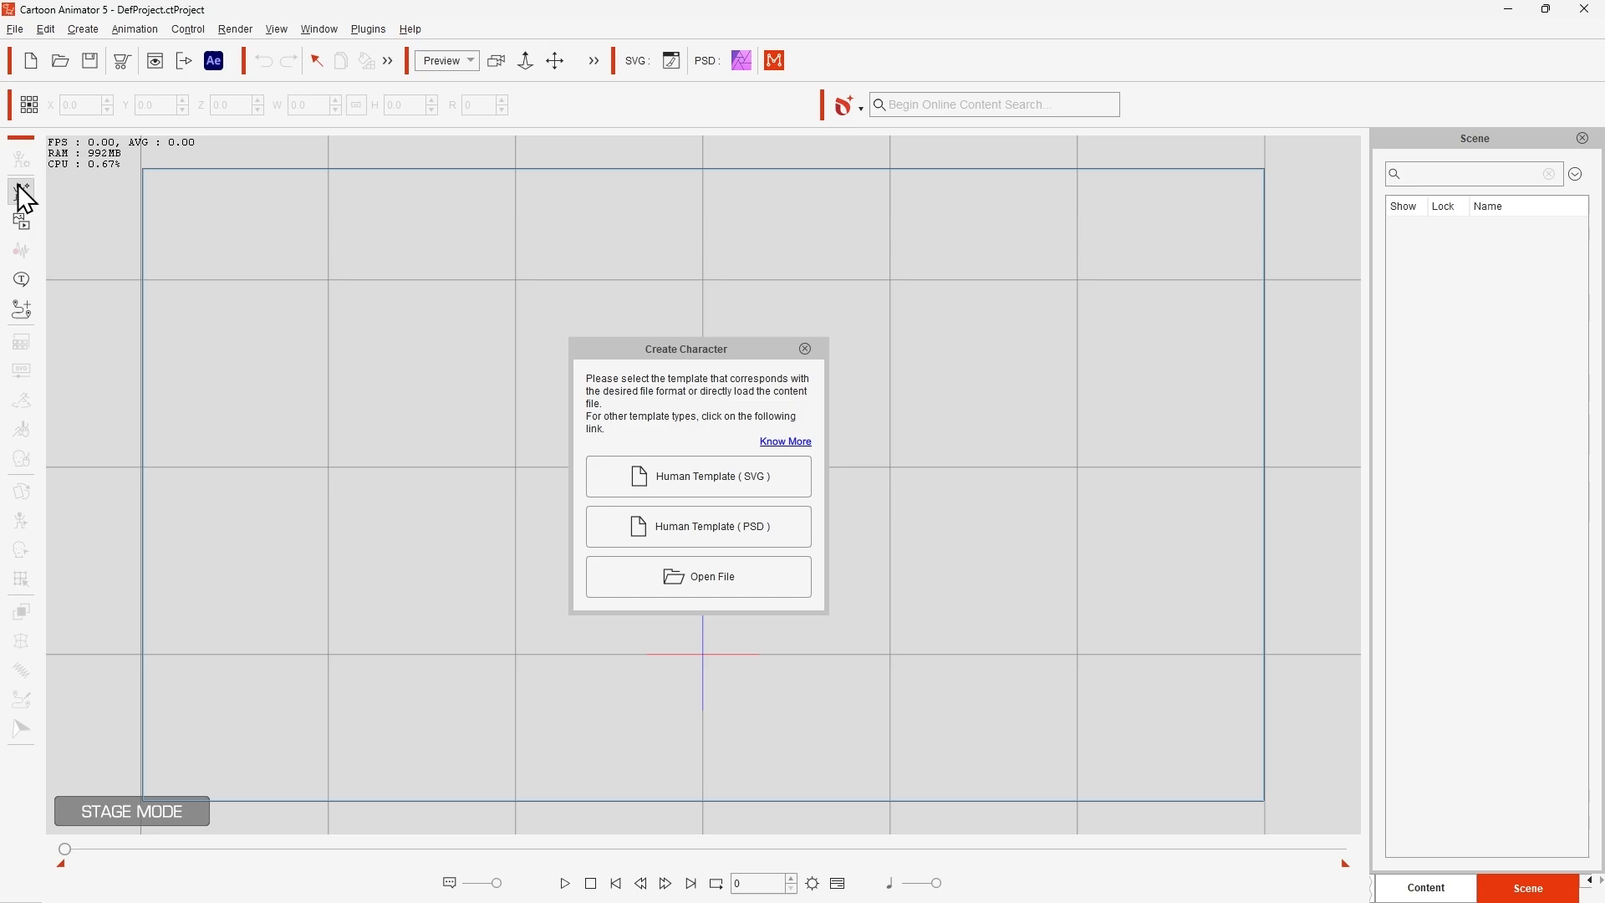
left_click(783, 442)
middle_click(1397, 285)
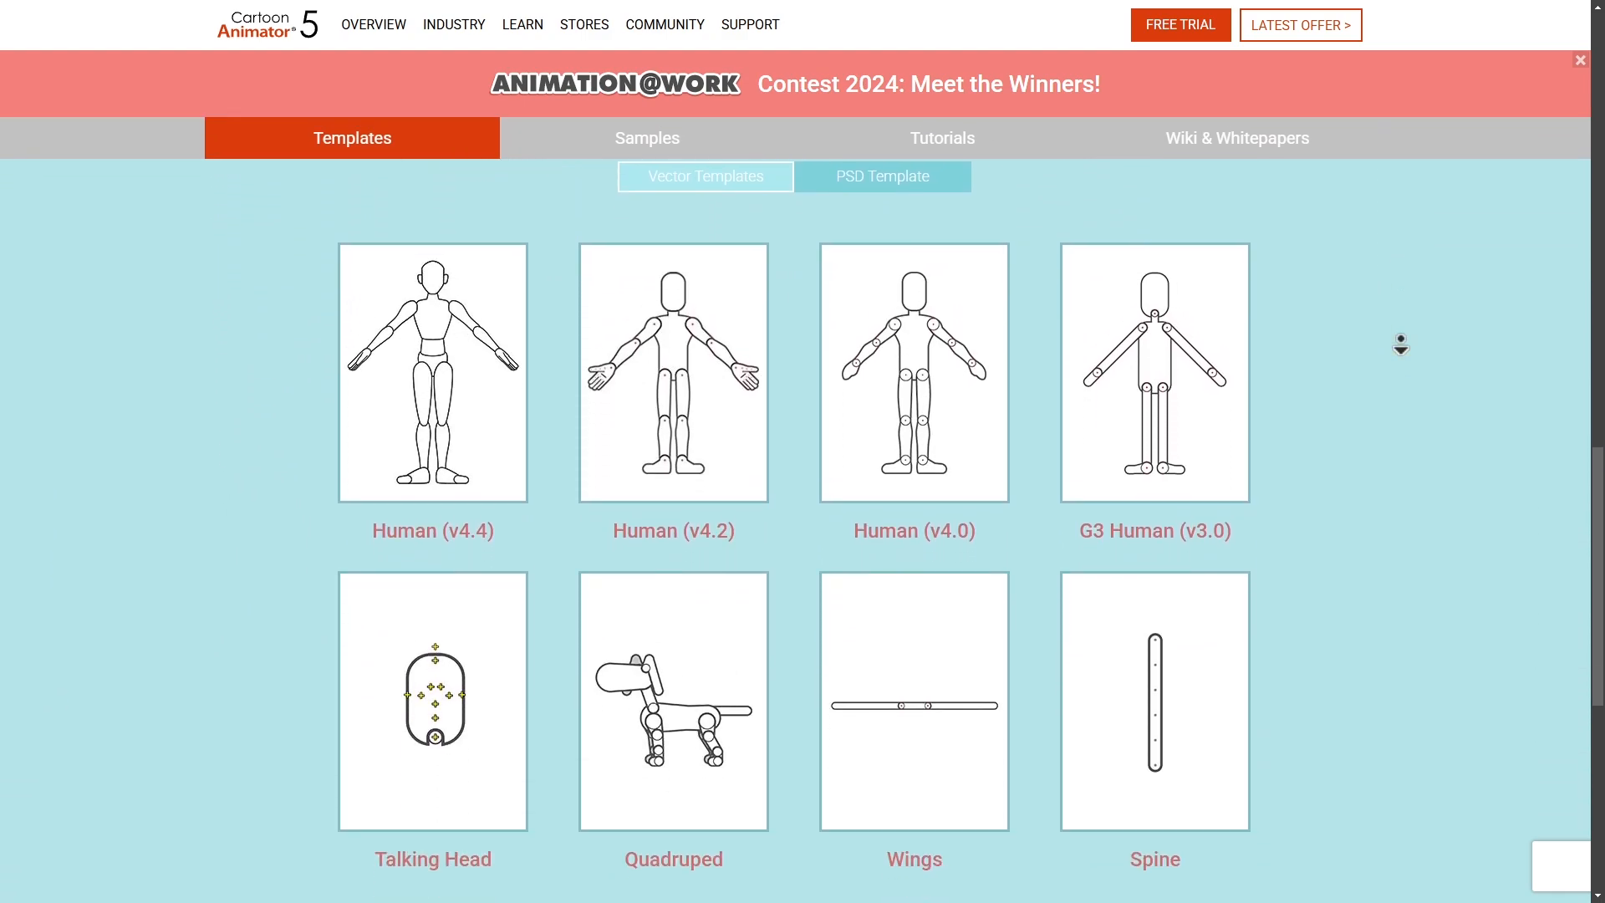
left_click(1402, 341)
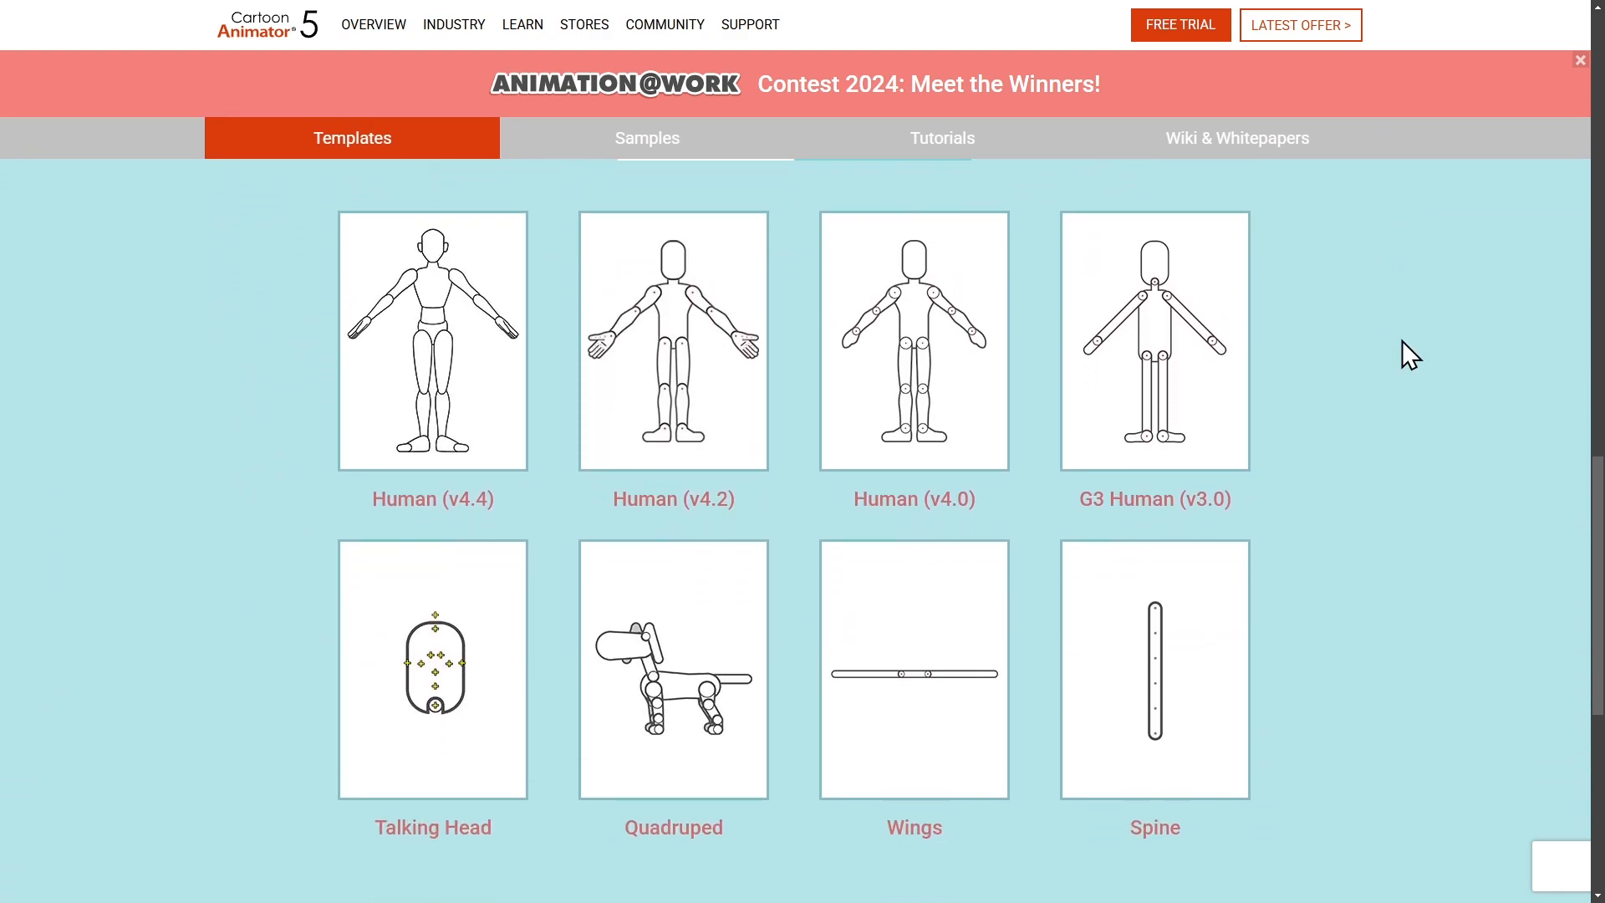
Step: Go to the Wiki & Whitepapers resources and open the CTA5 G3 Character Creation article from the CTA Actor page
left_click(1236, 151)
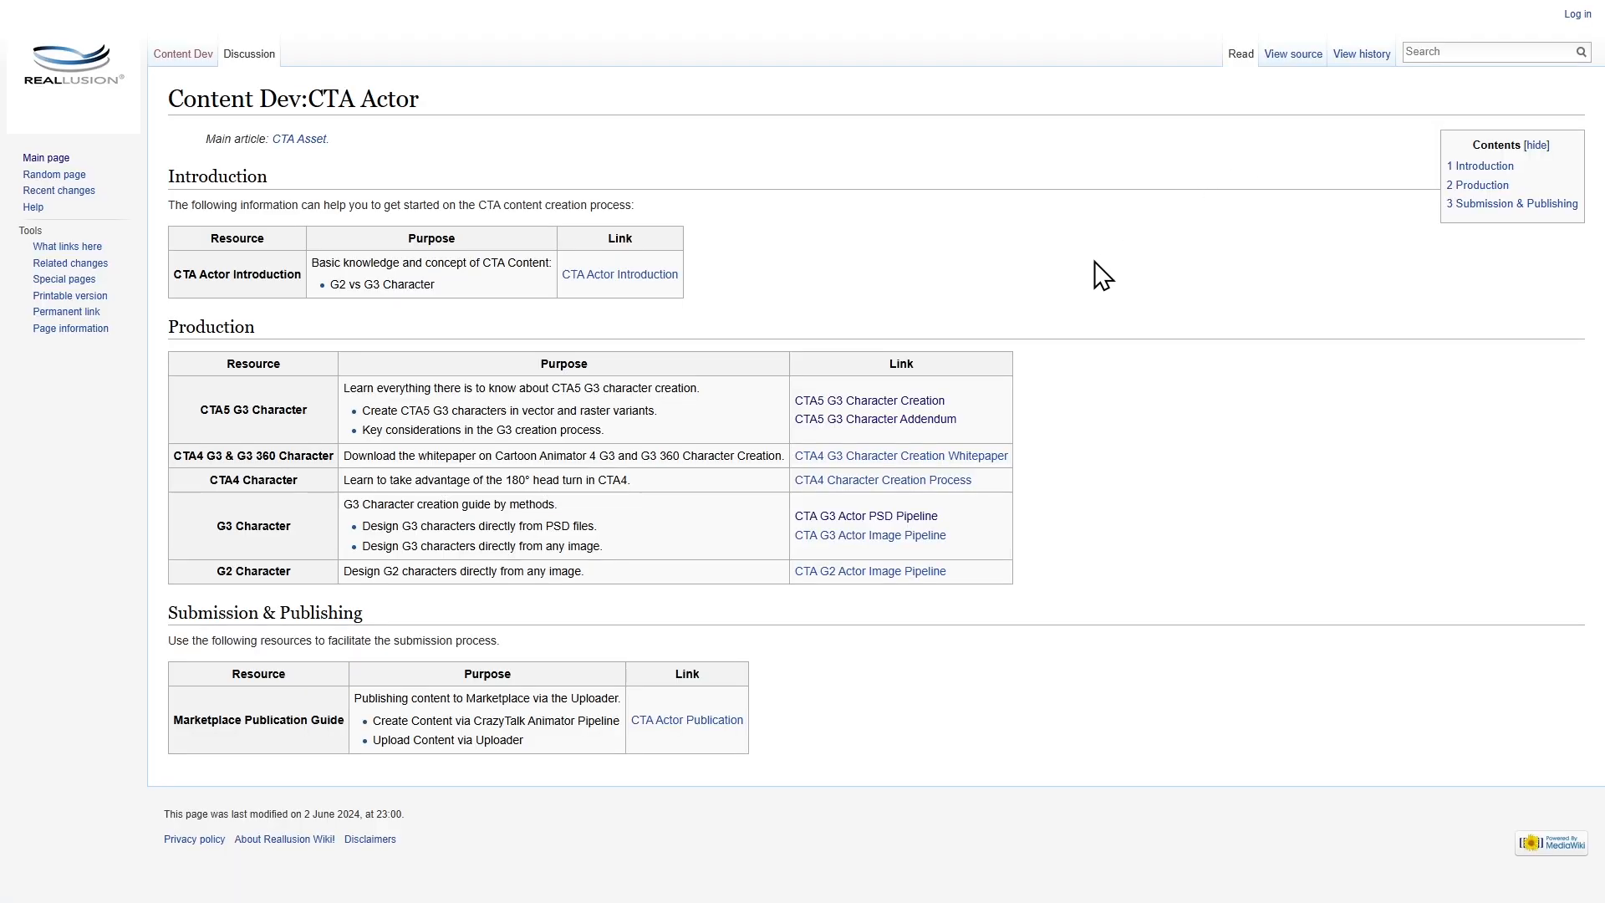
left_click(920, 401)
middle_click(920, 398)
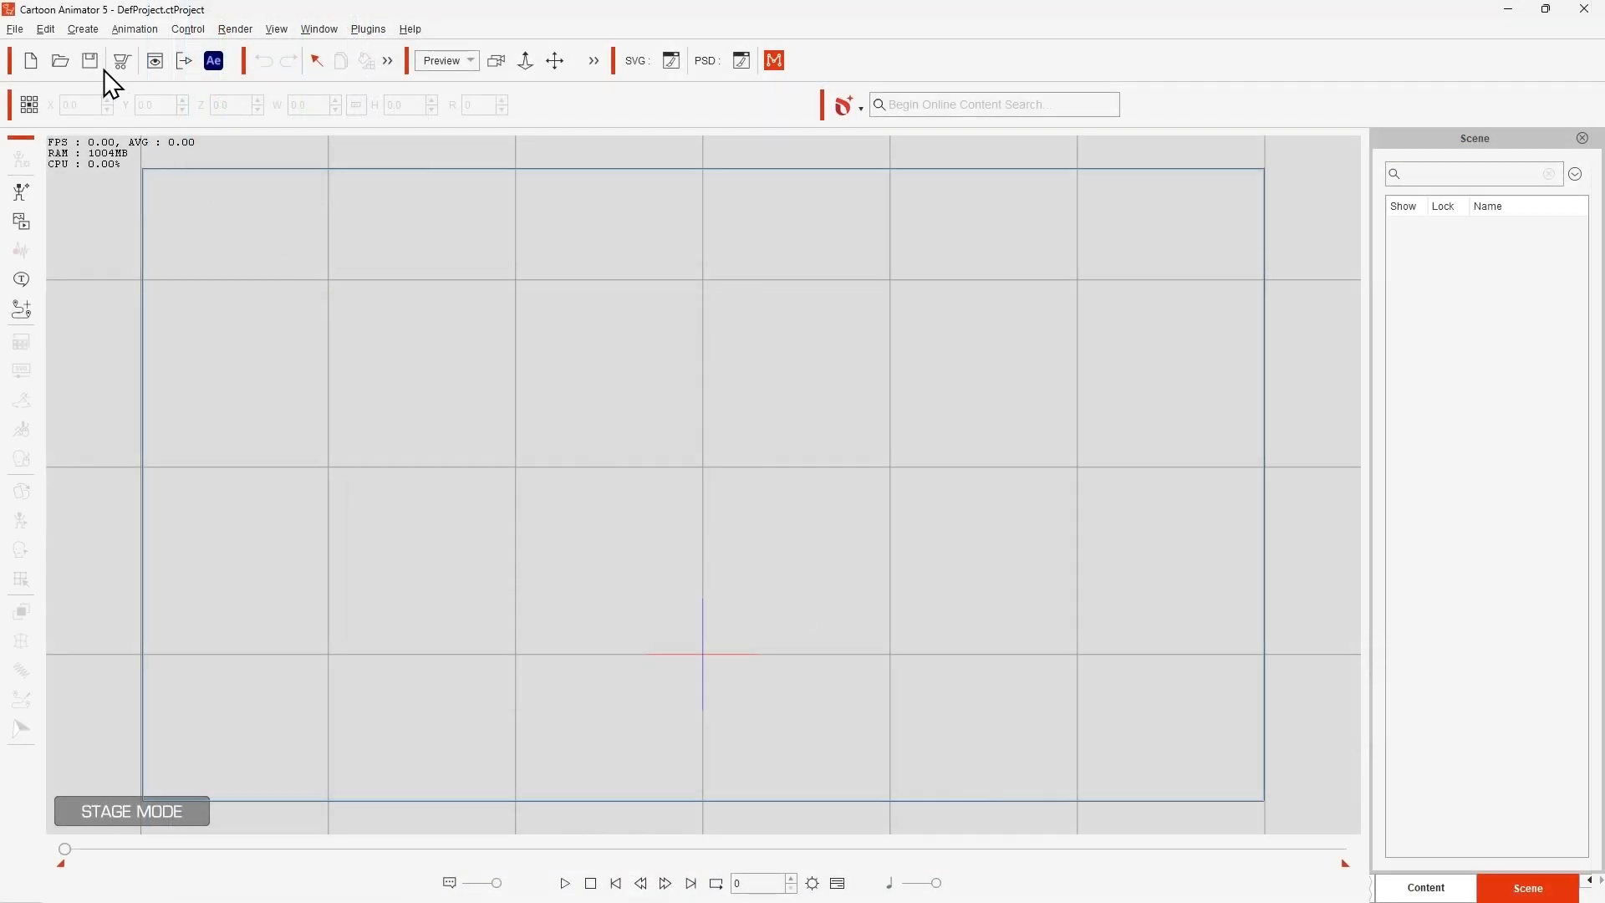
Step: Set Photo.exe from the Affinity Photo 2 program folder as the image editor in Cartoon Animator's preferences
left_click(45, 29)
left_click(144, 429)
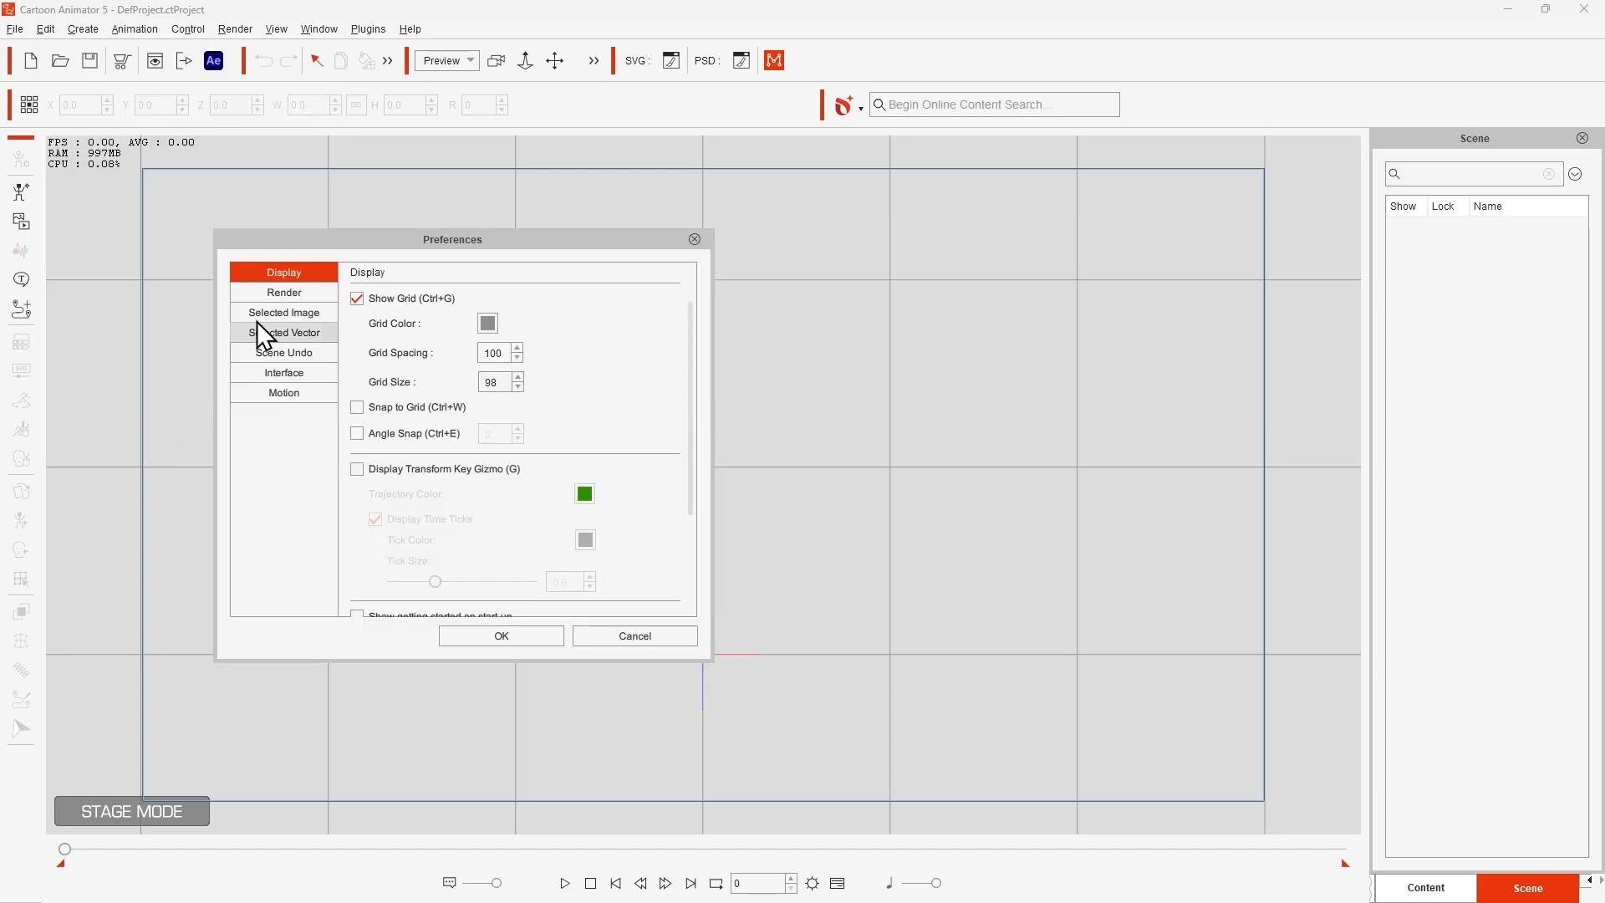
left_click(277, 314)
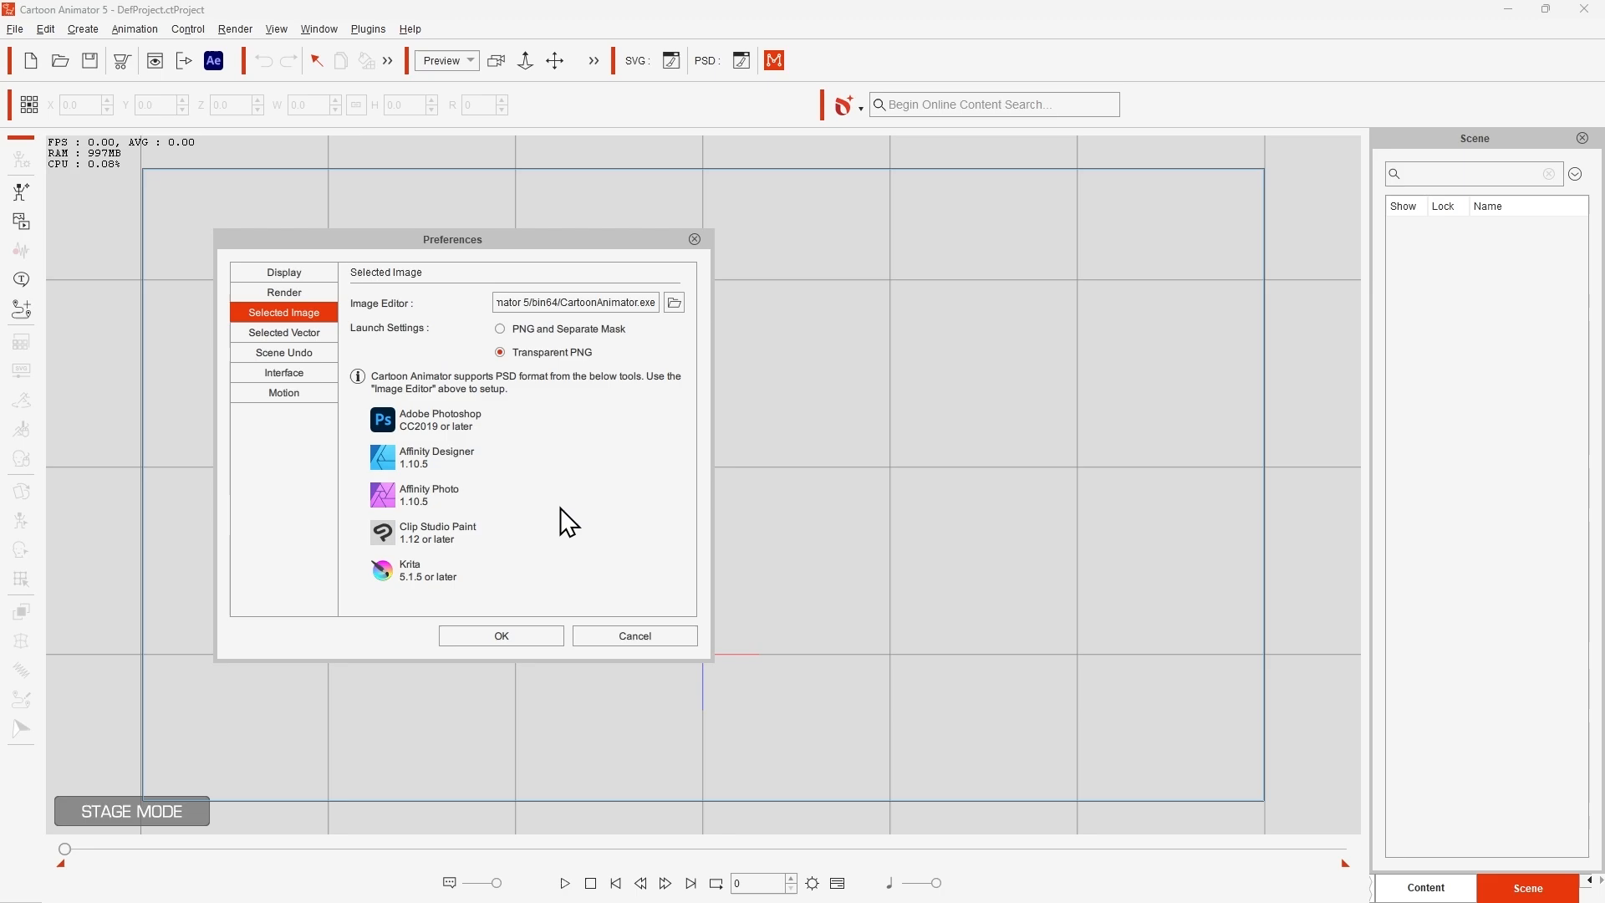
left_click(673, 303)
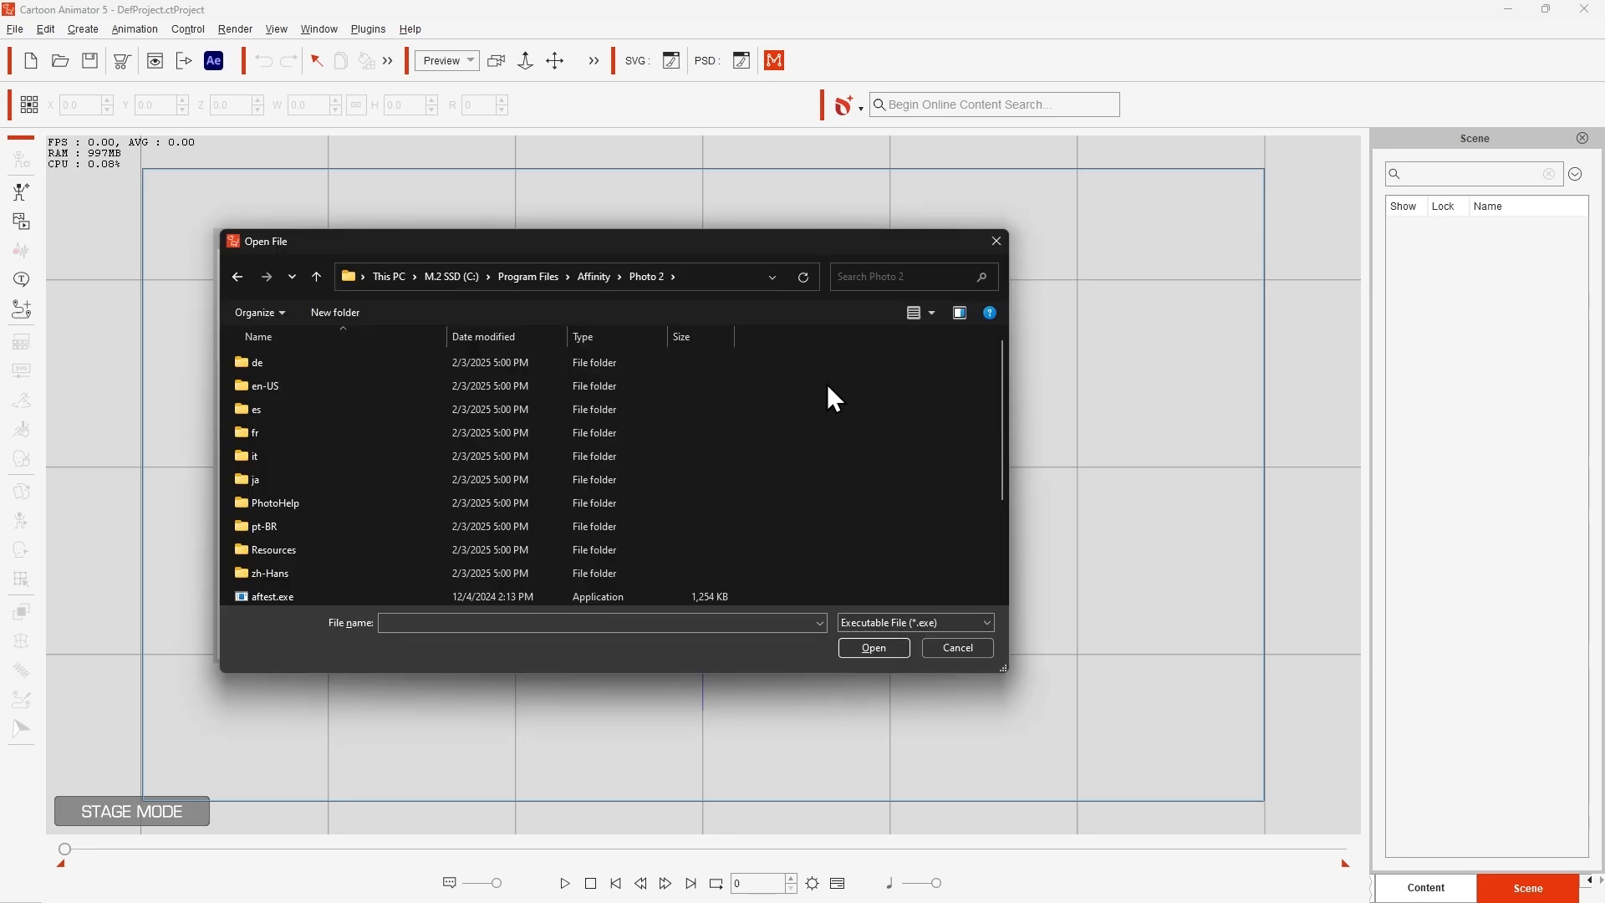
left_click_drag(1007, 354, 1012, 433)
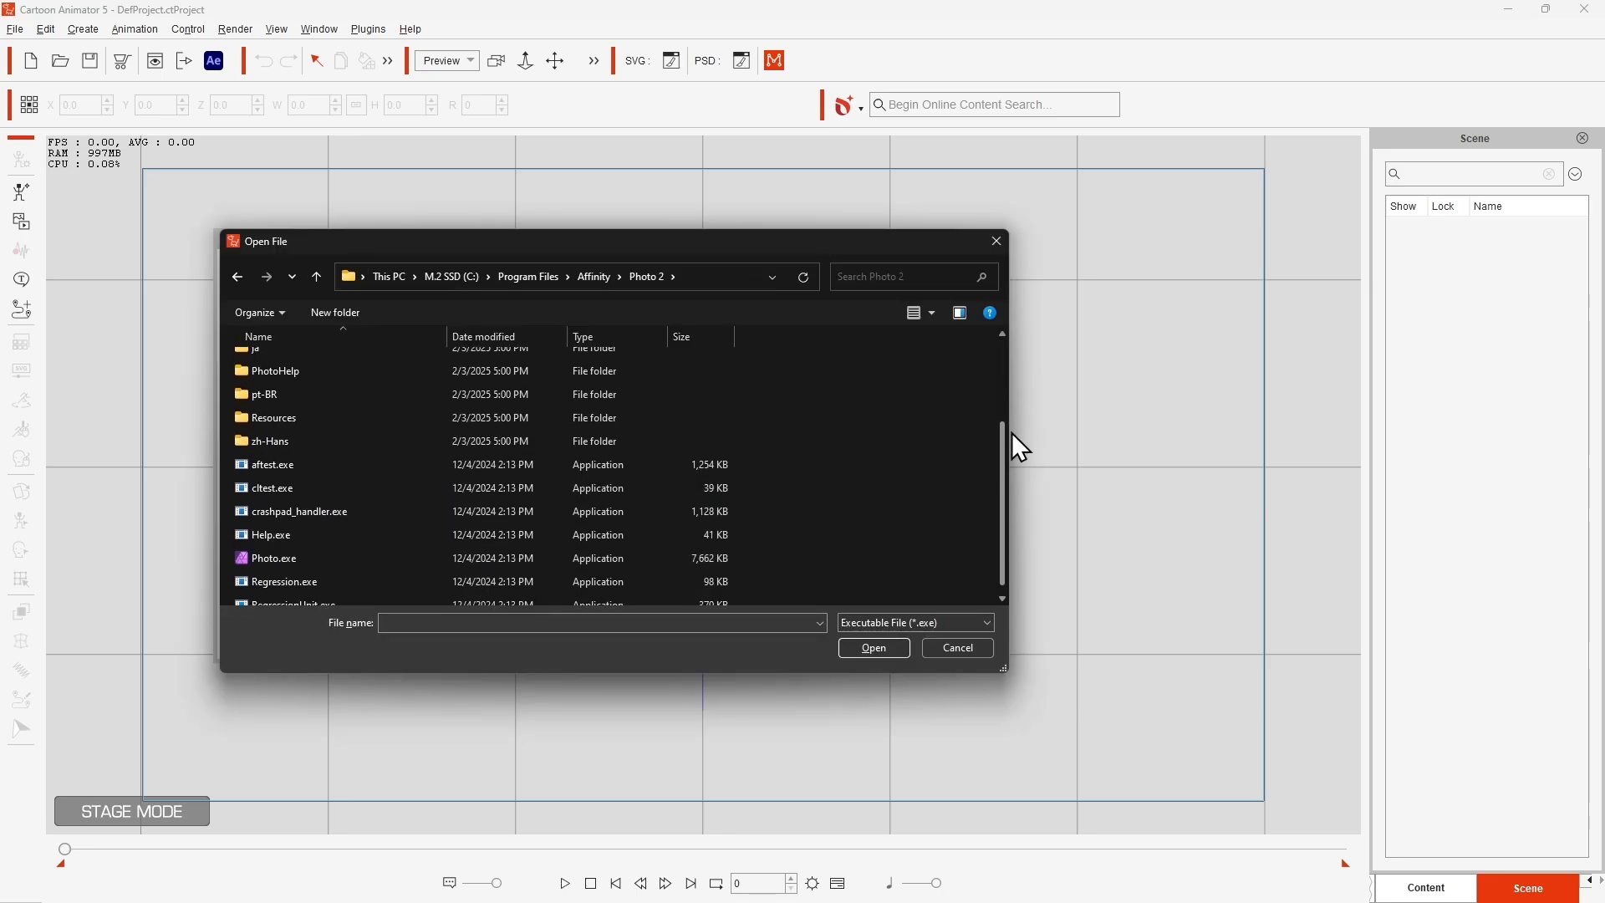
double_click(251, 556)
left_click(519, 633)
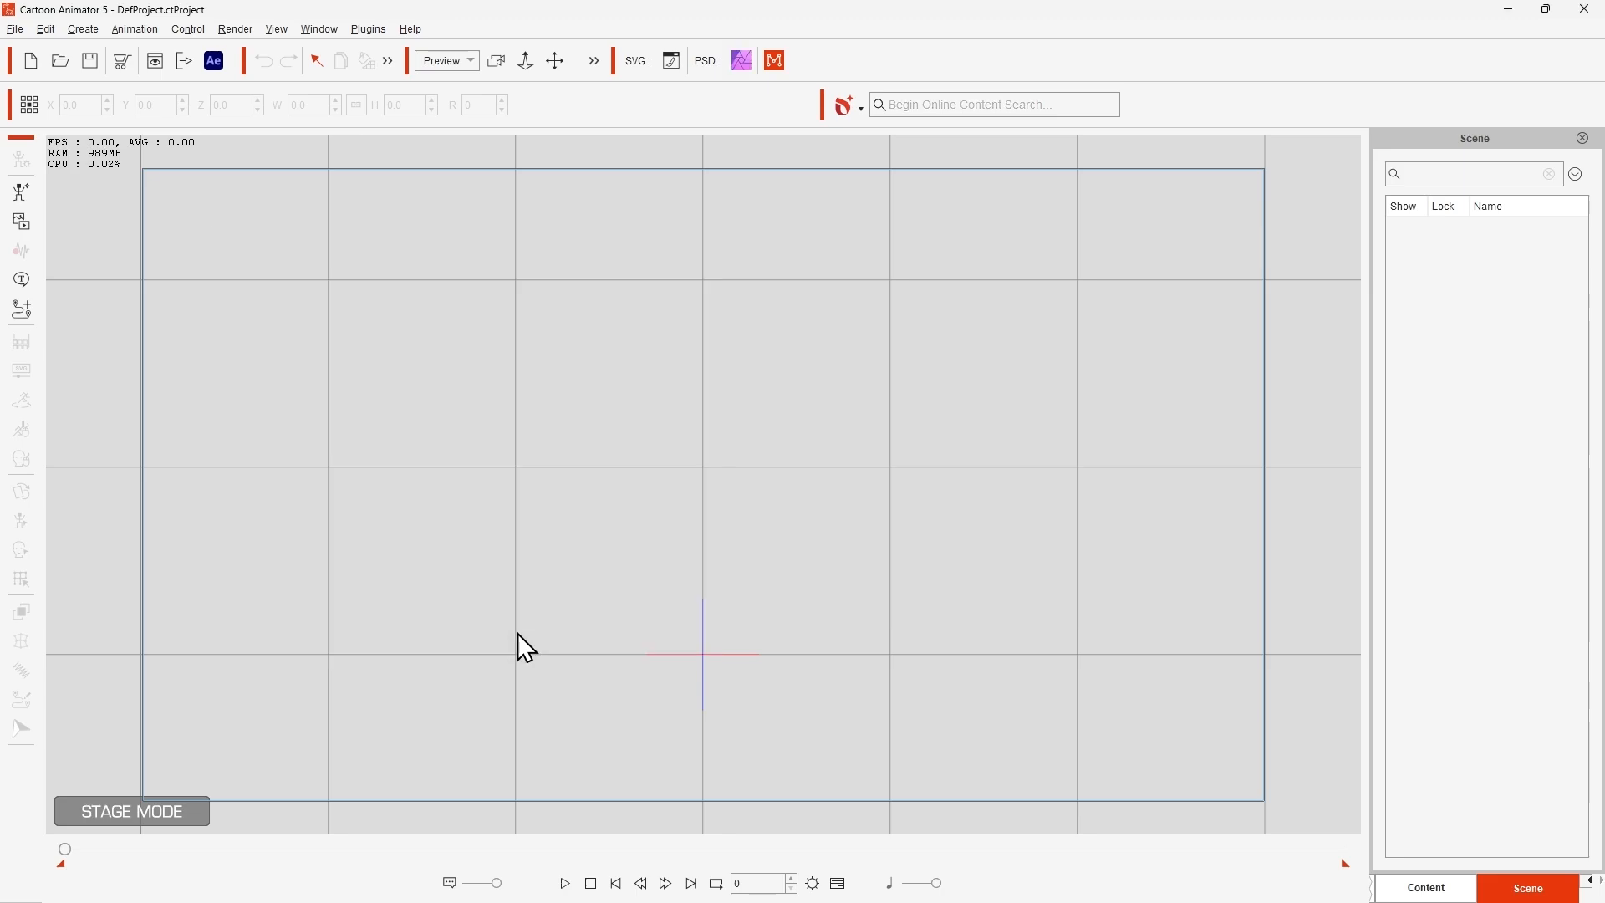
Step: Create a new bitmap object in Affinity Photo and paint pink, green and blue areas on the grey circle with the brush
left_click(742, 61)
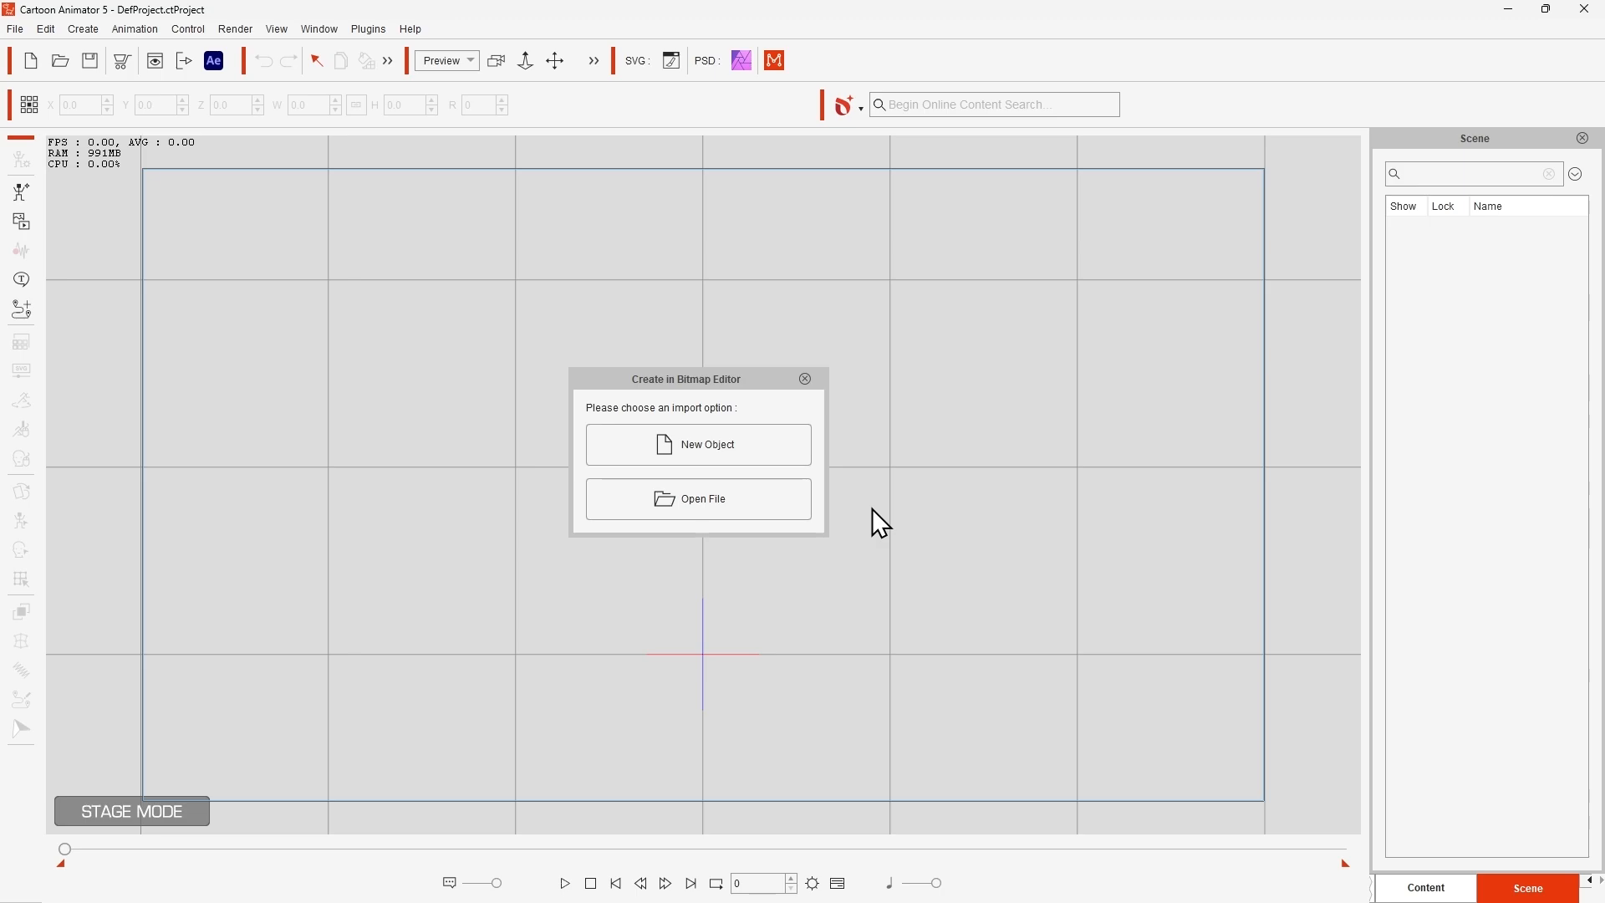
left_click(711, 466)
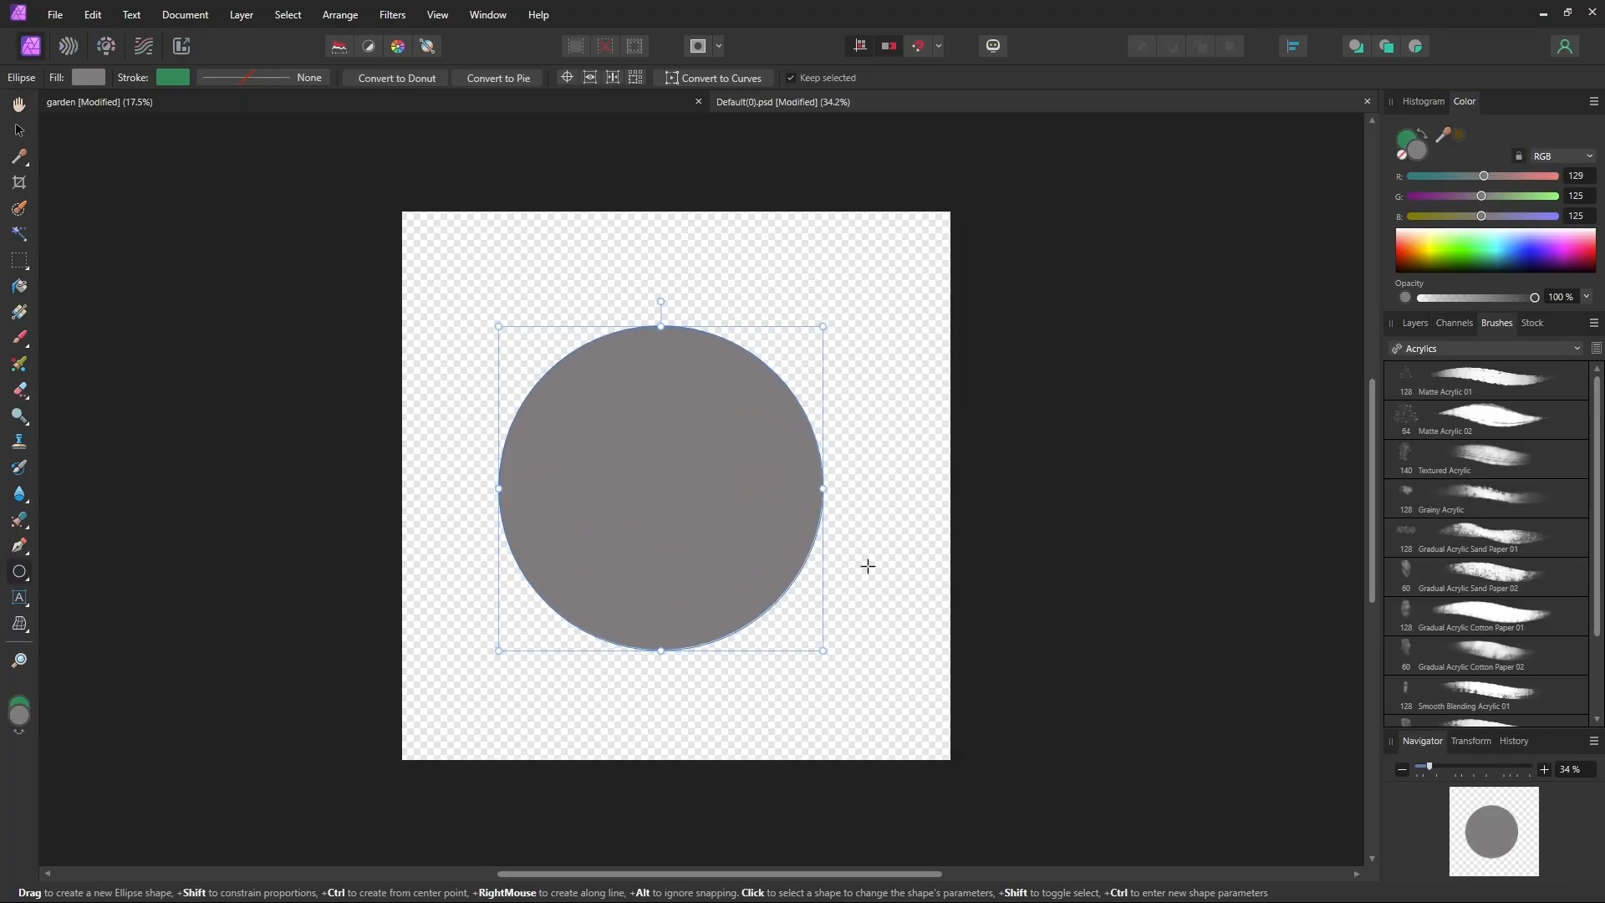
left_click(20, 338)
left_click(1401, 242)
left_click_drag(1400, 239, 1394, 238)
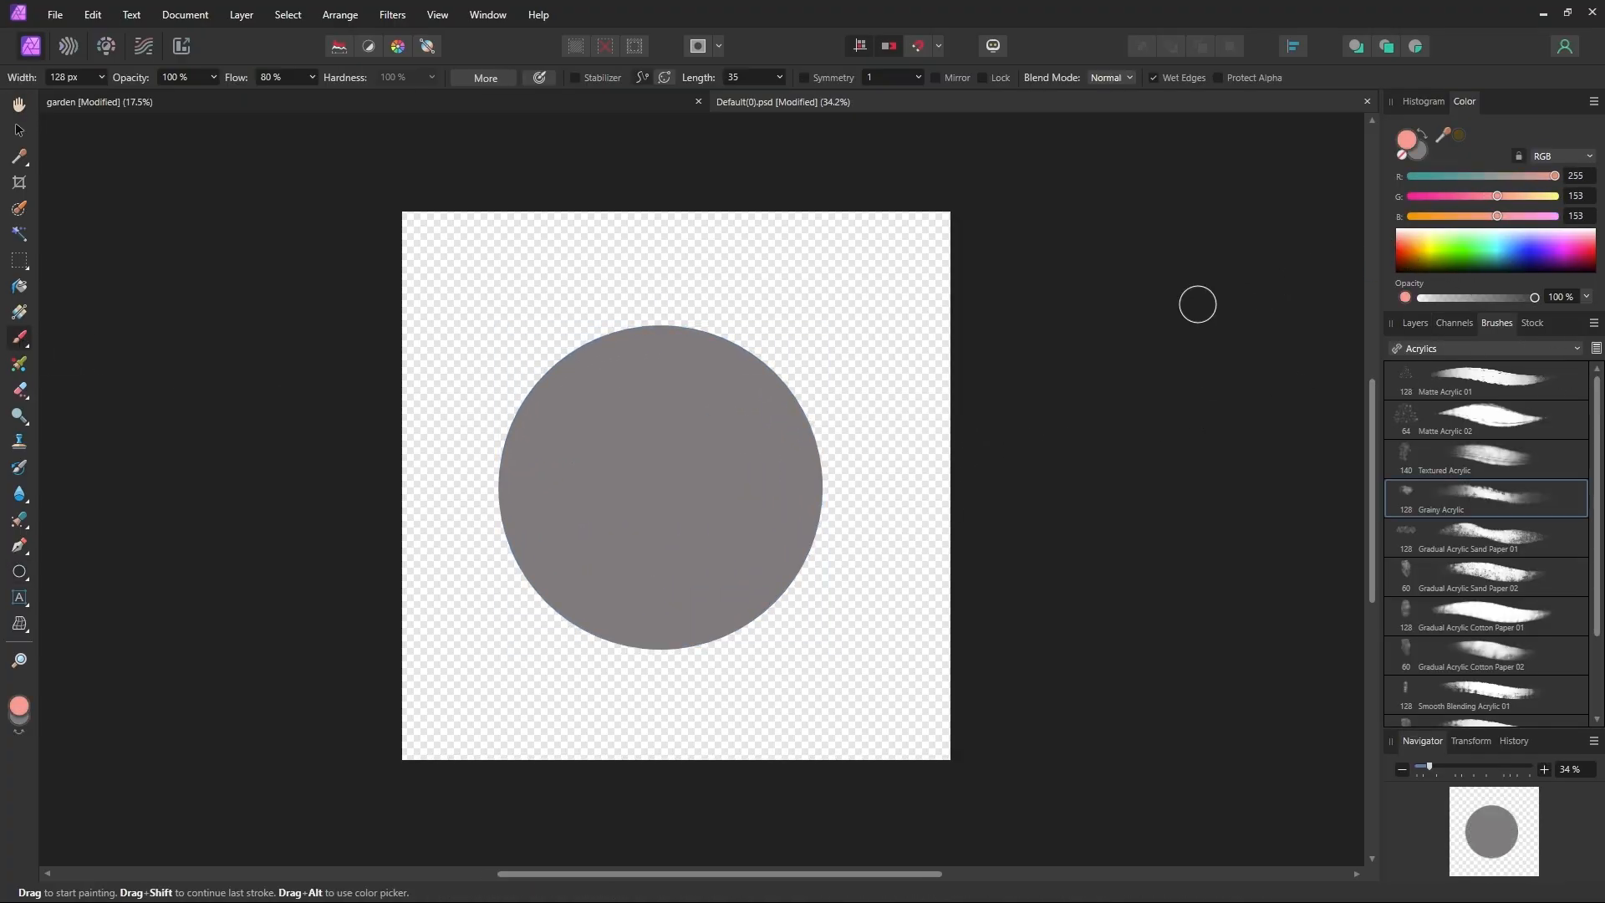
mouse_move(547, 393)
left_mouse_down()
mouse_move(552, 443)
mouse_move(669, 334)
mouse_move(604, 430)
mouse_move(555, 448)
mouse_move(670, 449)
mouse_move(568, 502)
left_mouse_up()
left_click(1436, 263)
mouse_move(744, 418)
left_mouse_down()
mouse_move(684, 486)
mouse_move(591, 502)
mouse_move(523, 599)
mouse_move(786, 564)
left_mouse_up()
left_click(1509, 264)
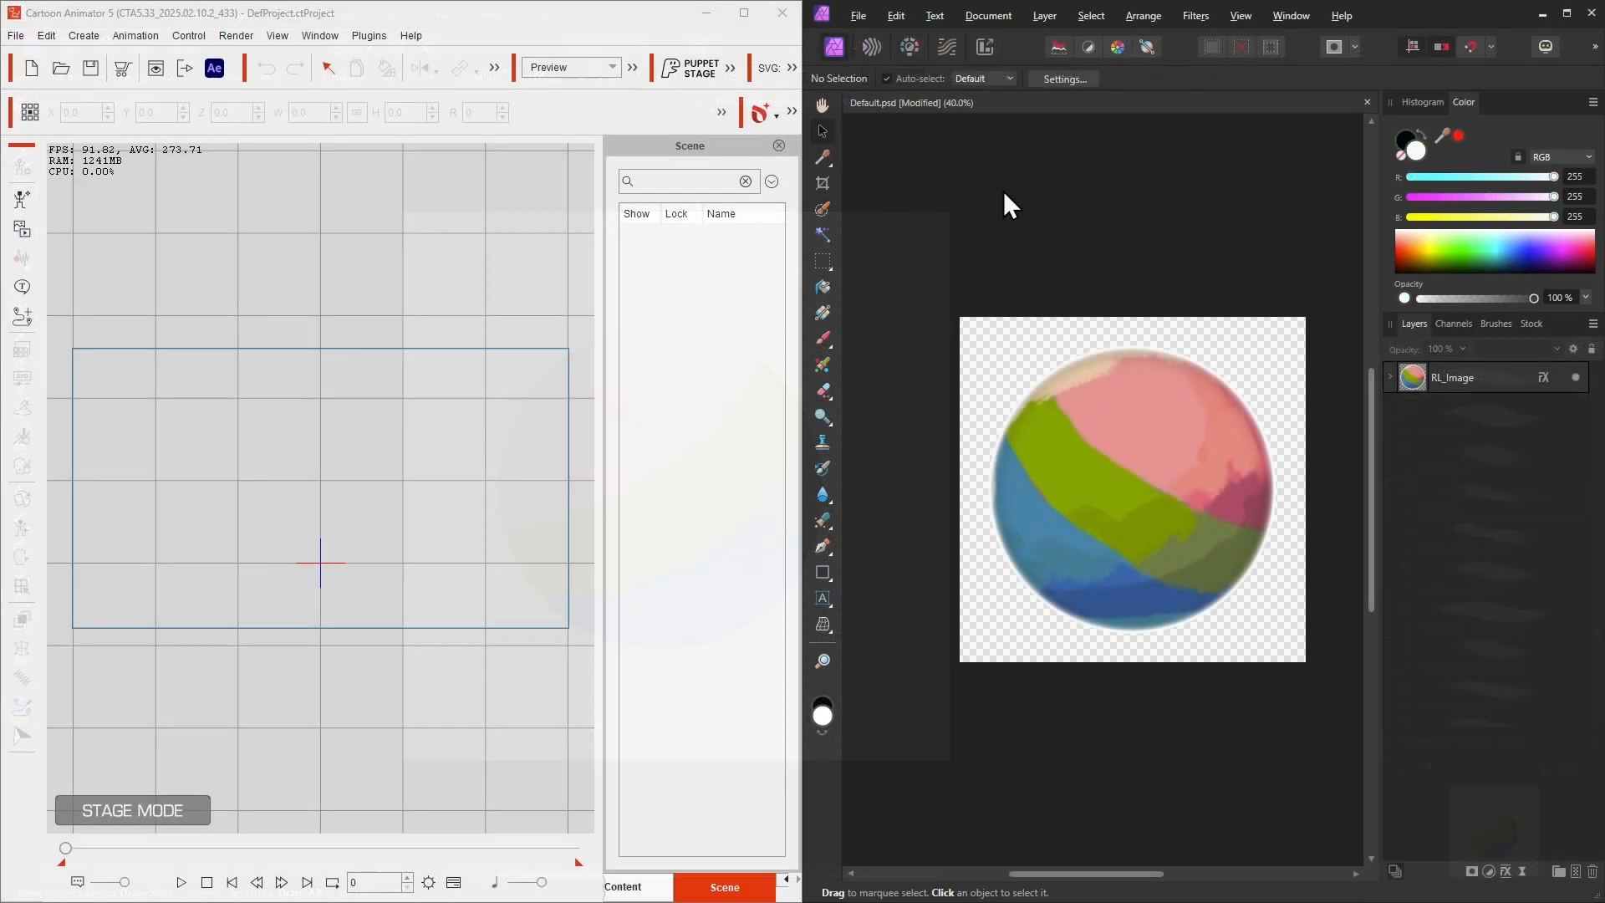
Step: Save the painted ball document Default.psd
left_click(856, 16)
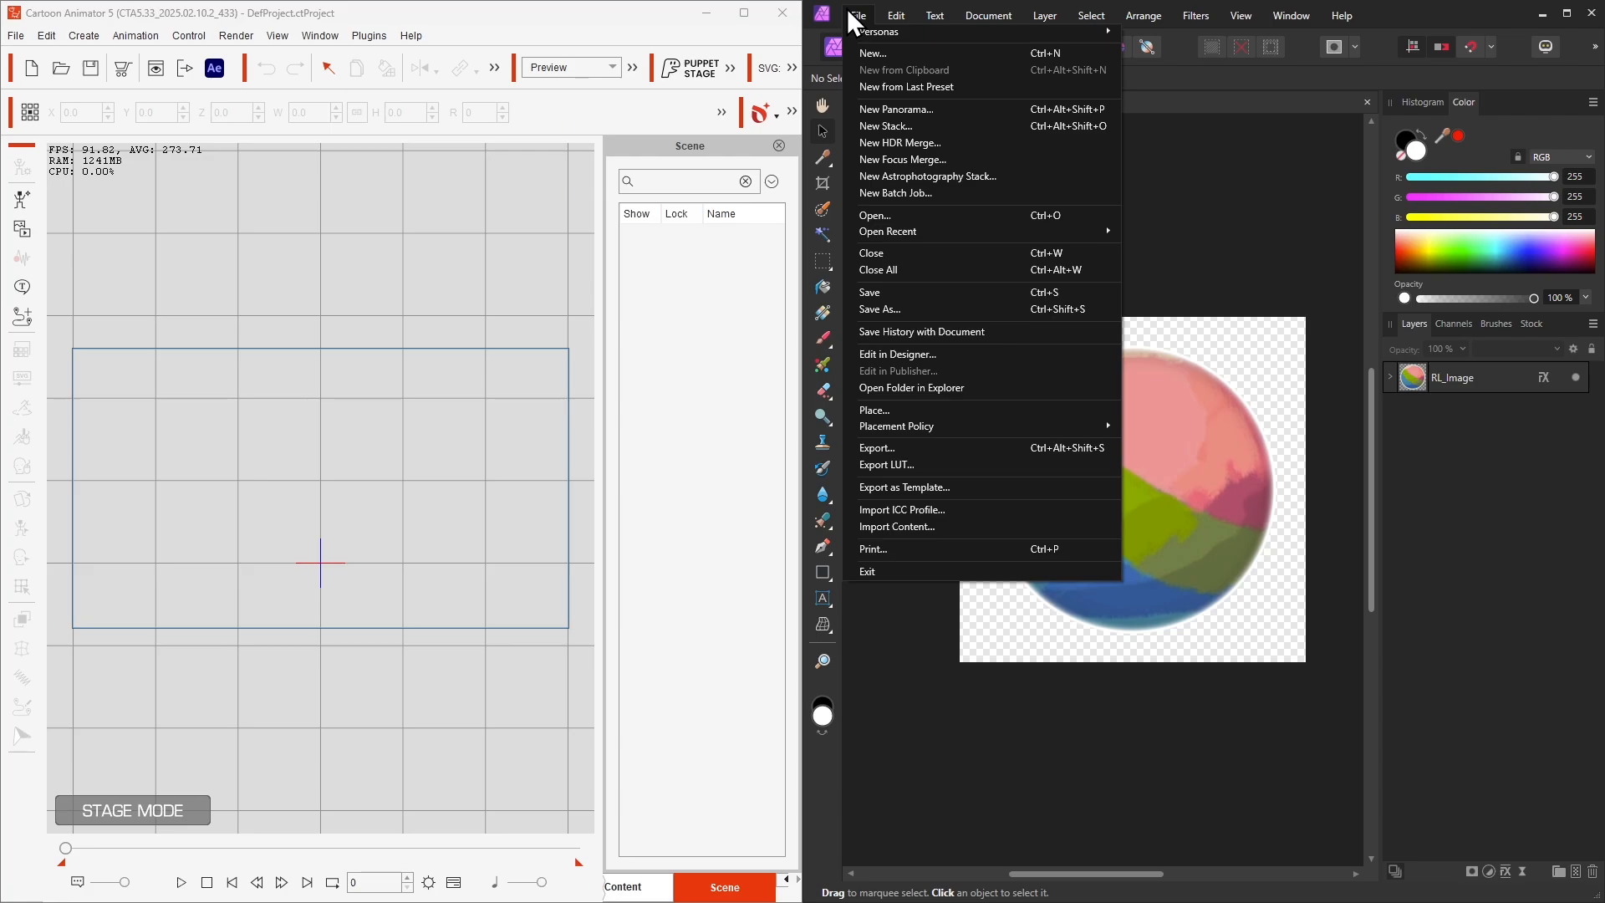
left_click(890, 292)
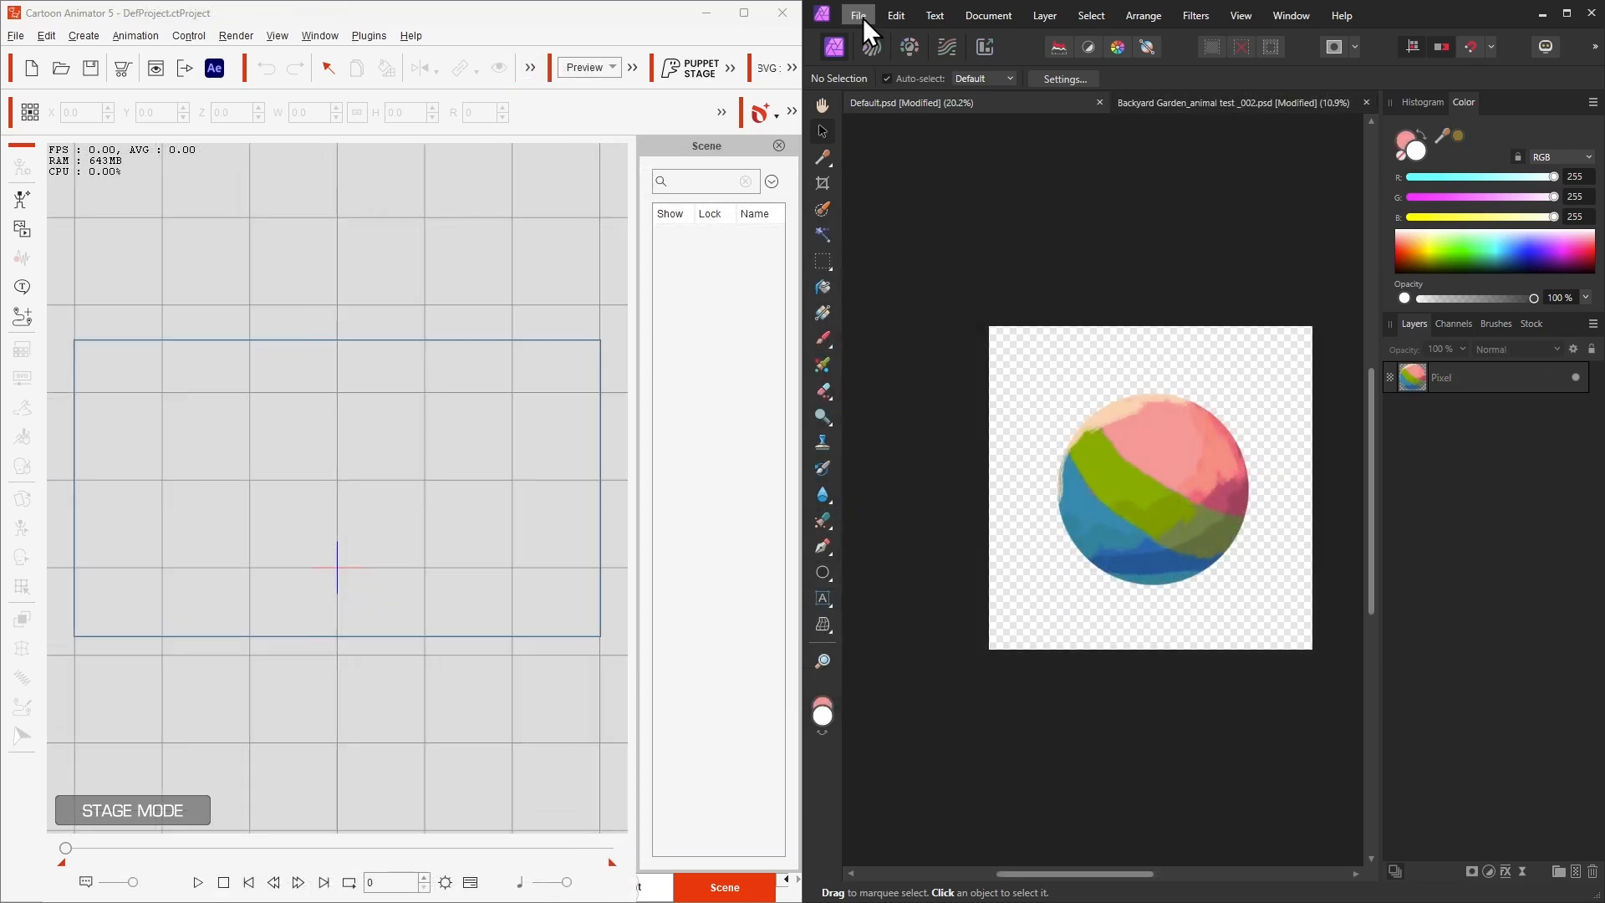
Step: Open the folder containing Default.psd in Explorer, copy the PSD_Cache folder address and close the folder window
left_click(862, 17)
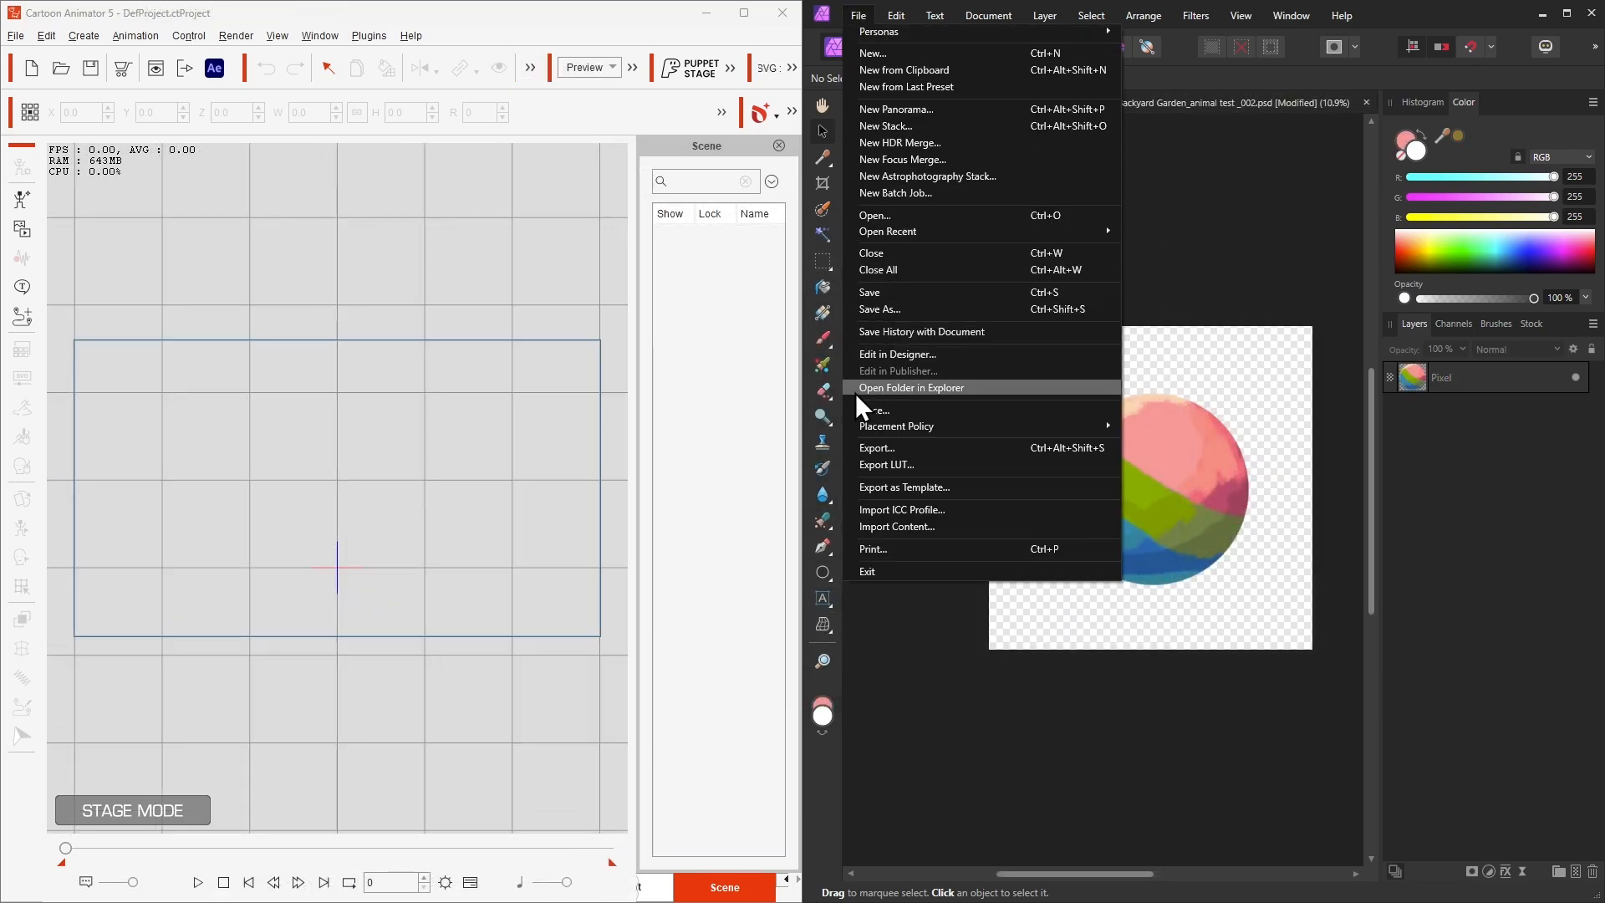
left_click(960, 395)
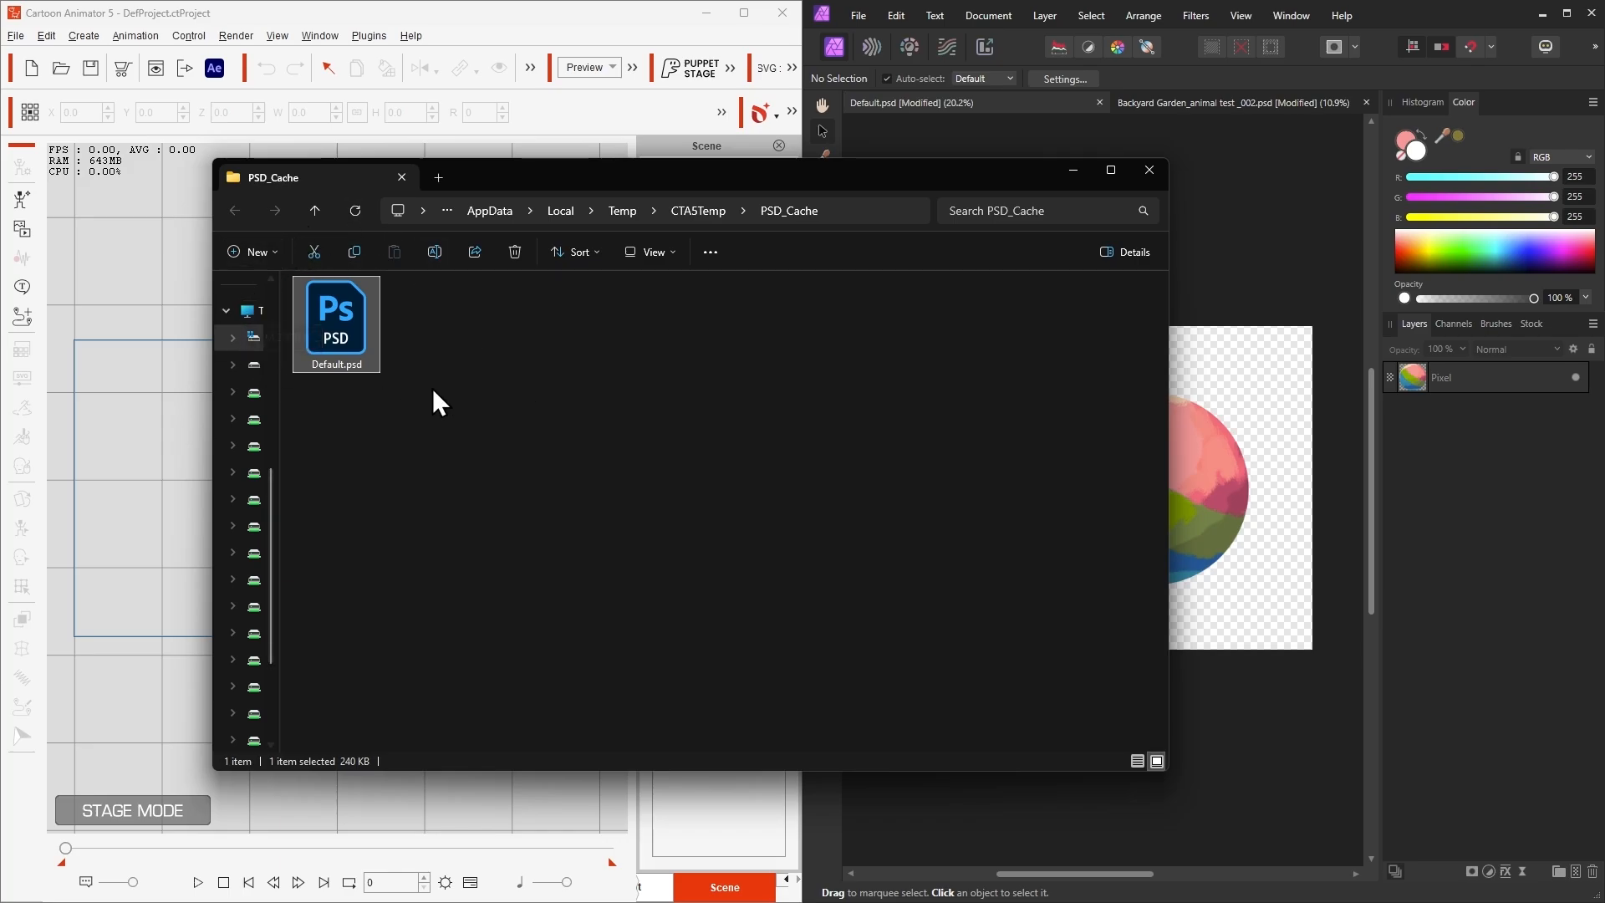
right_click(861, 214)
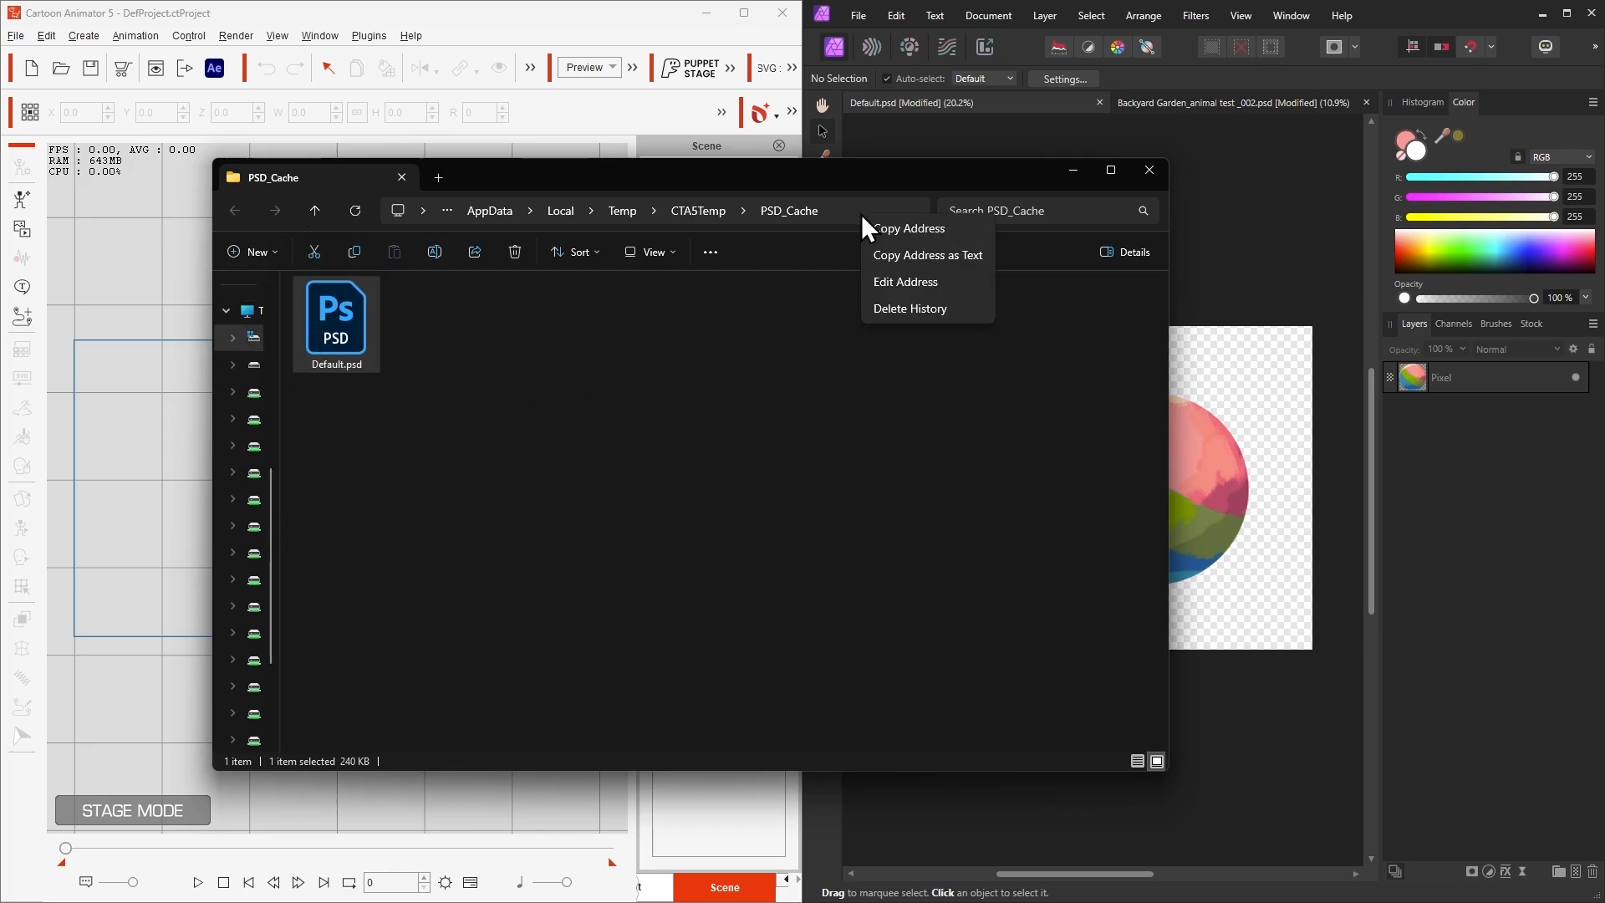
left_click(874, 223)
left_click(1161, 167)
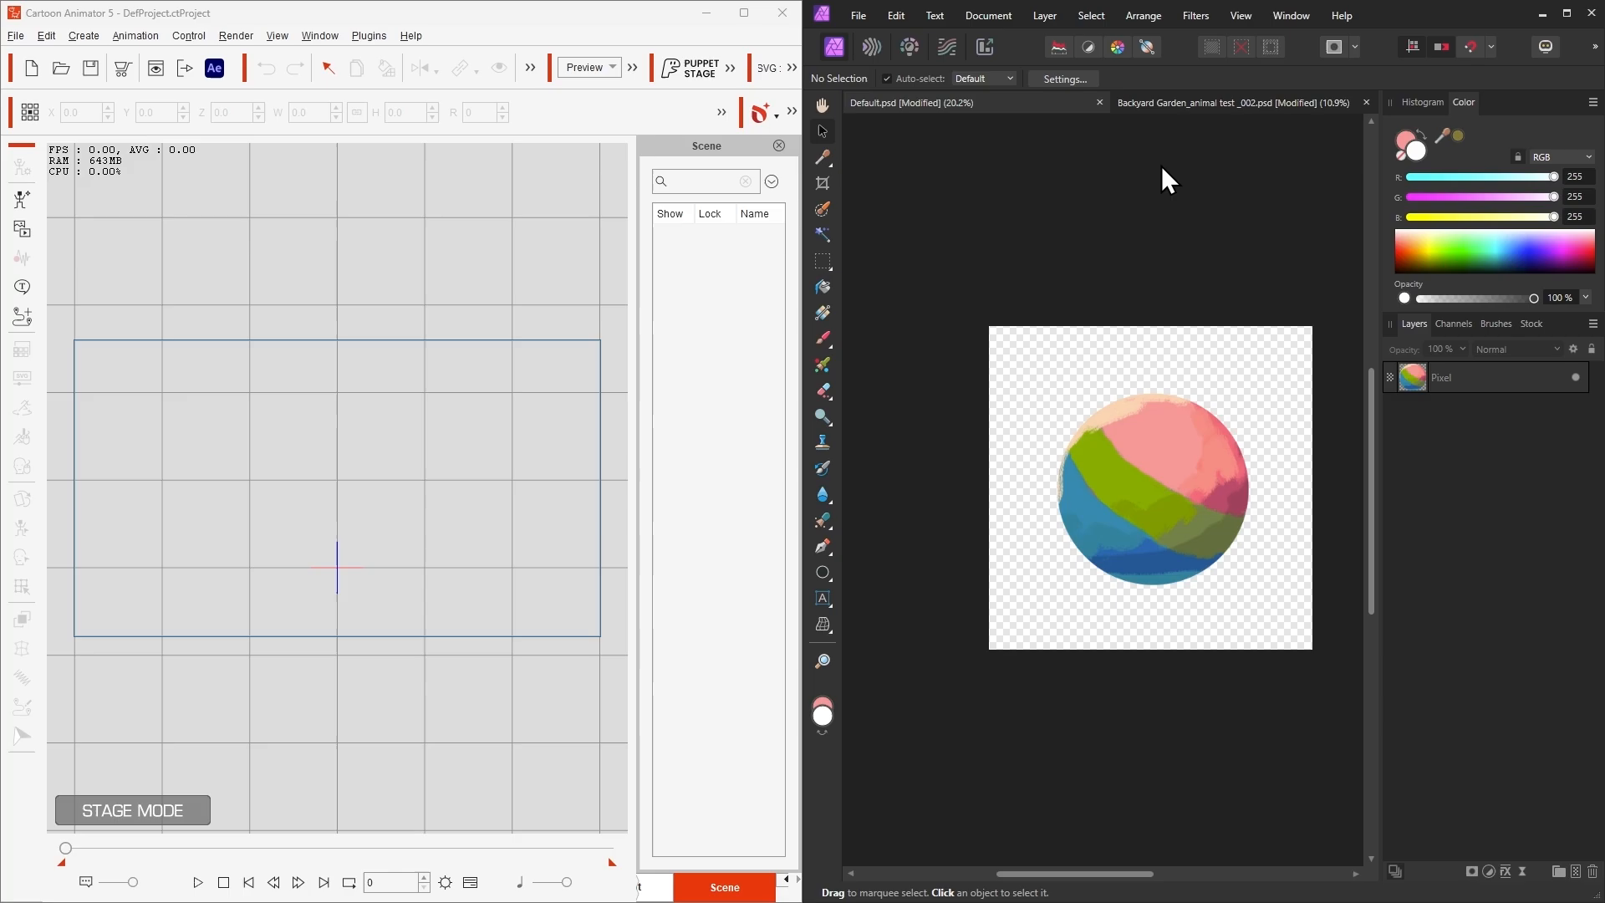
Step: Export the ball as a PSD over Default.psd in the copied PSD_Cache folder and import it into Cartoon Animator as a prop
left_click(865, 17)
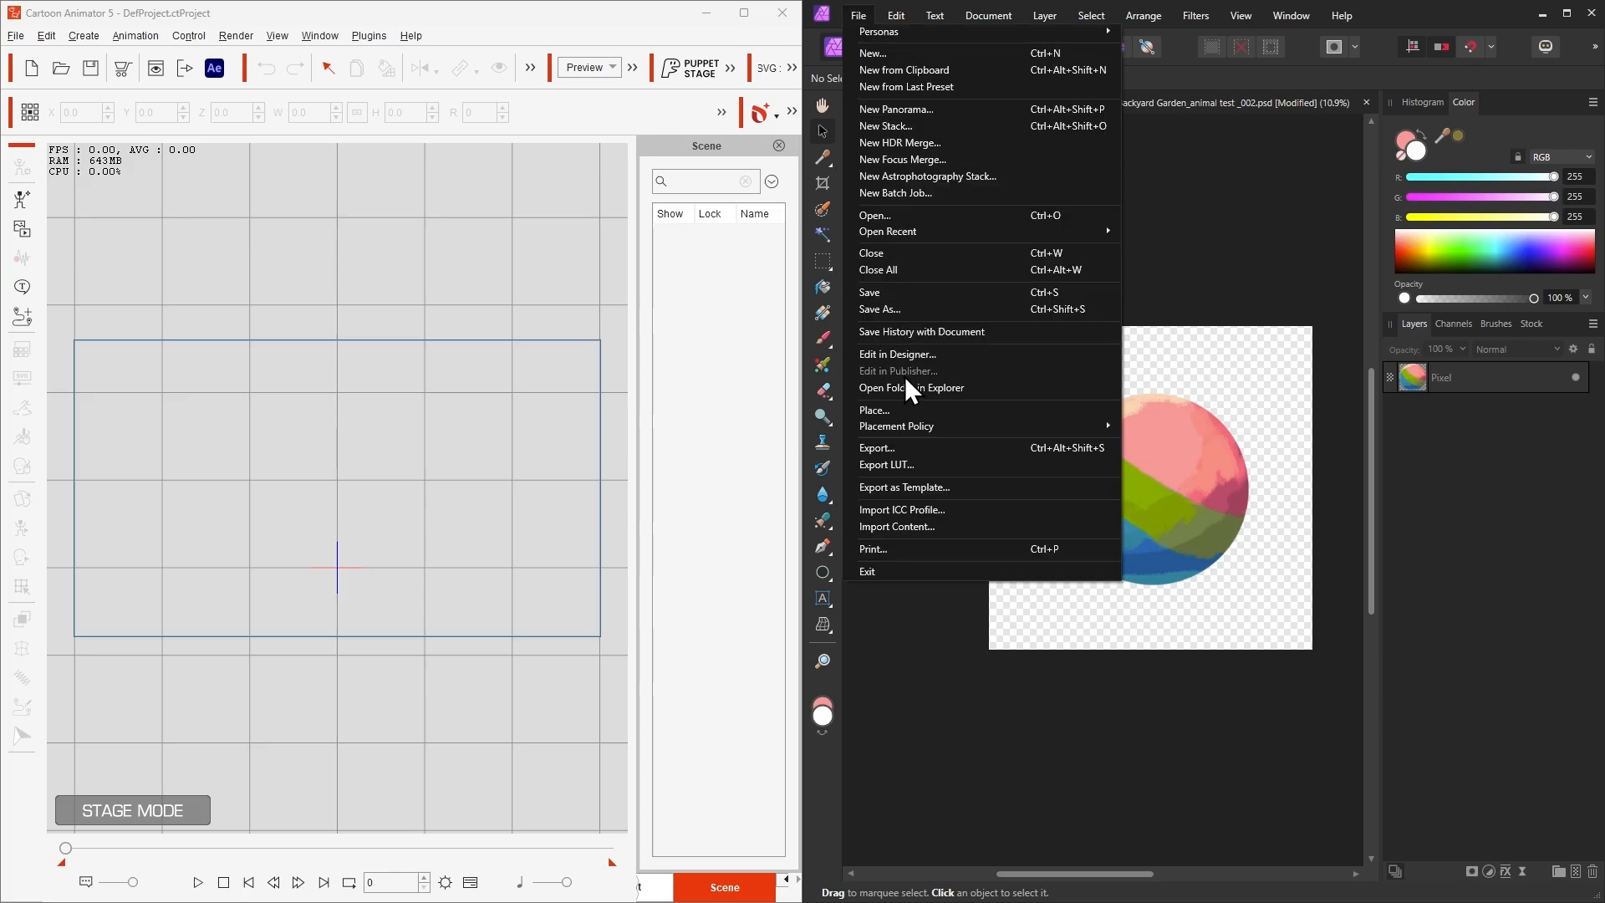
left_click(903, 450)
left_click(1025, 699)
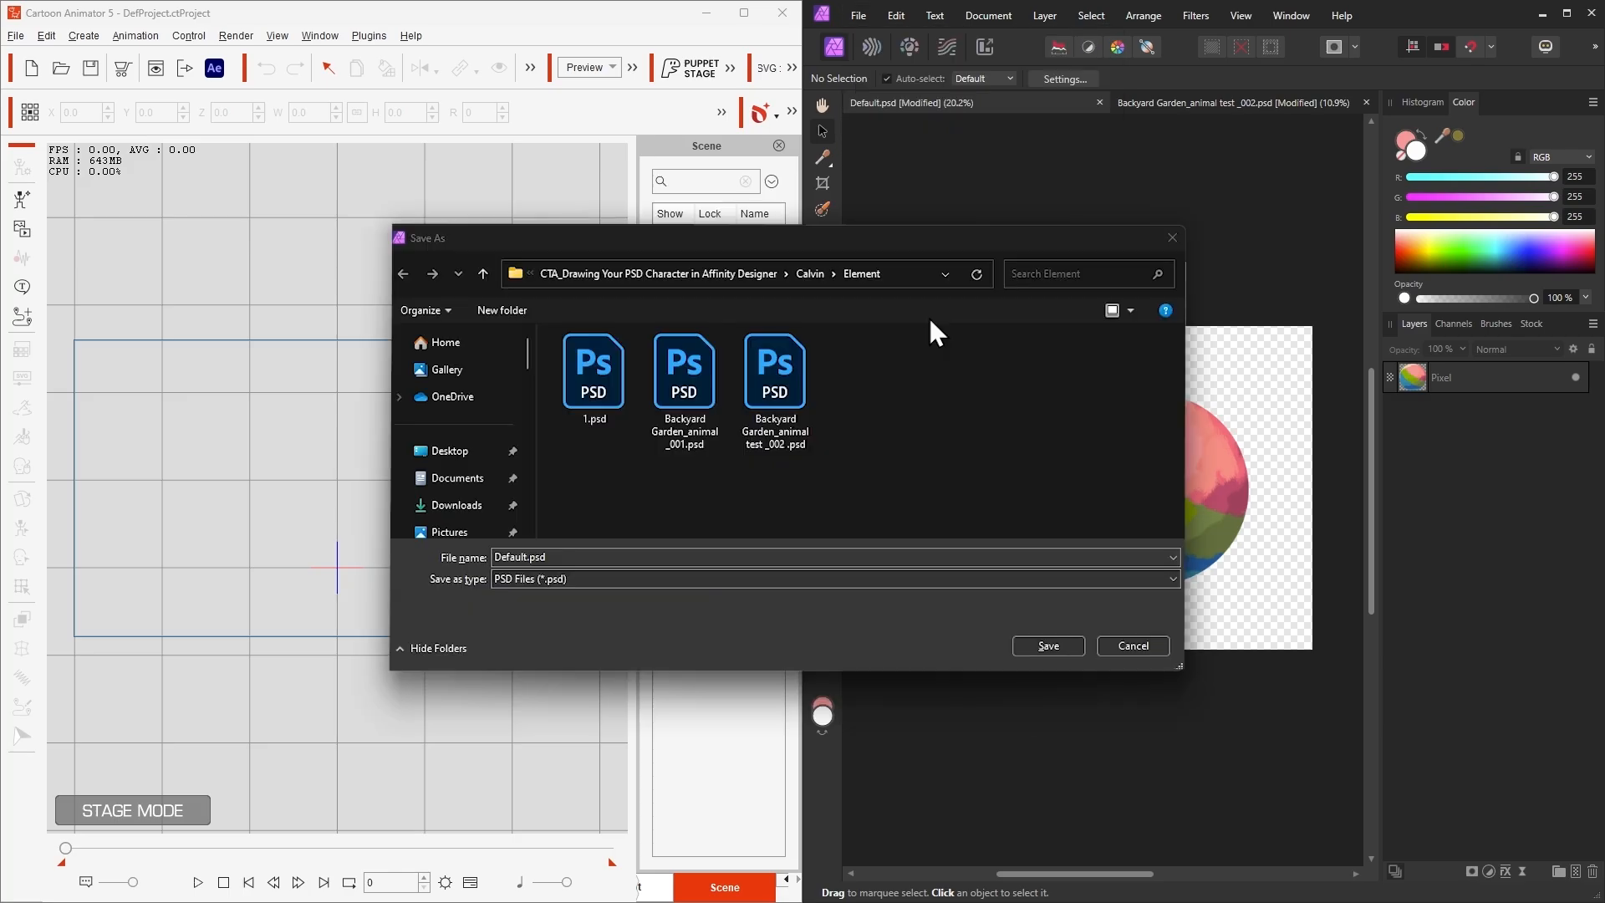
left_click(911, 272)
key("ctrl+v")
key("Return")
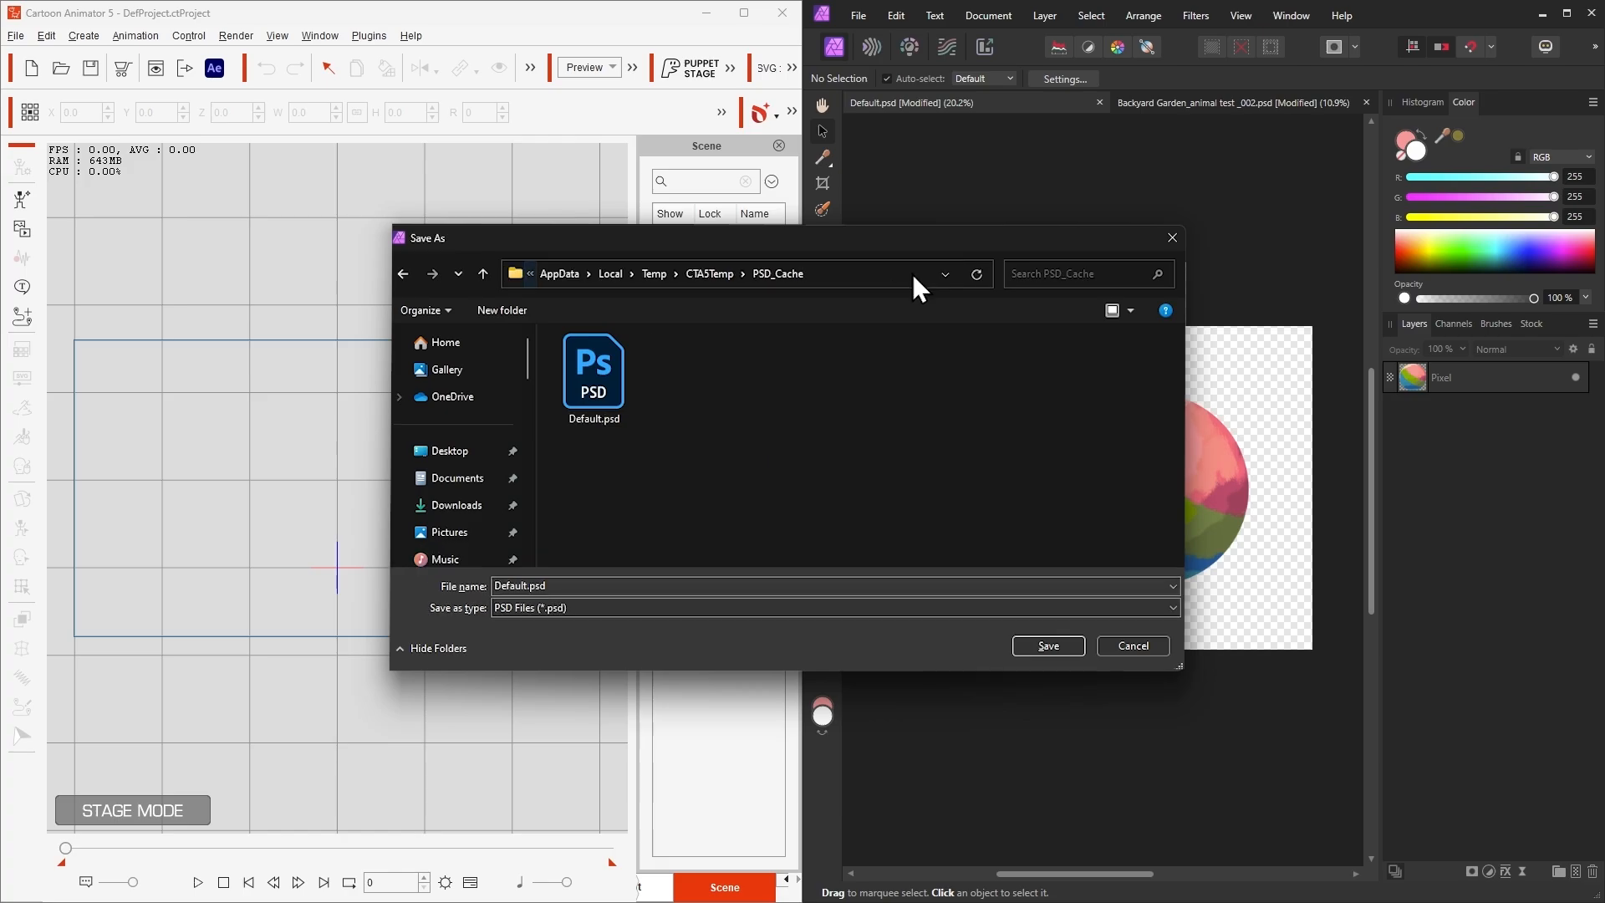
double_click(594, 396)
left_click(876, 527)
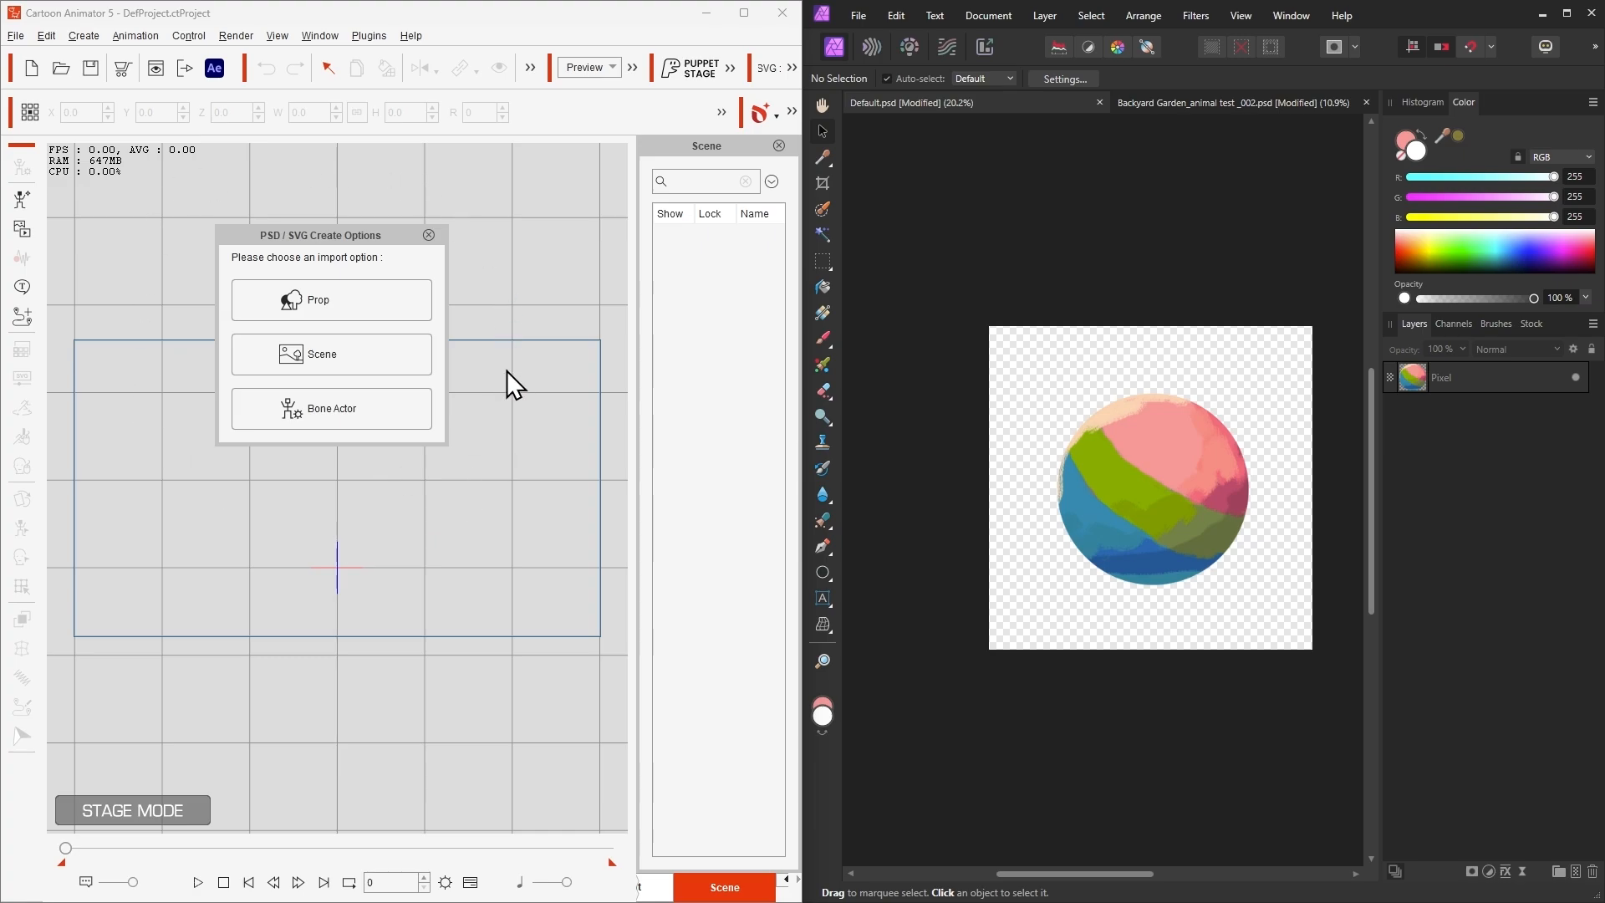
left_click(339, 303)
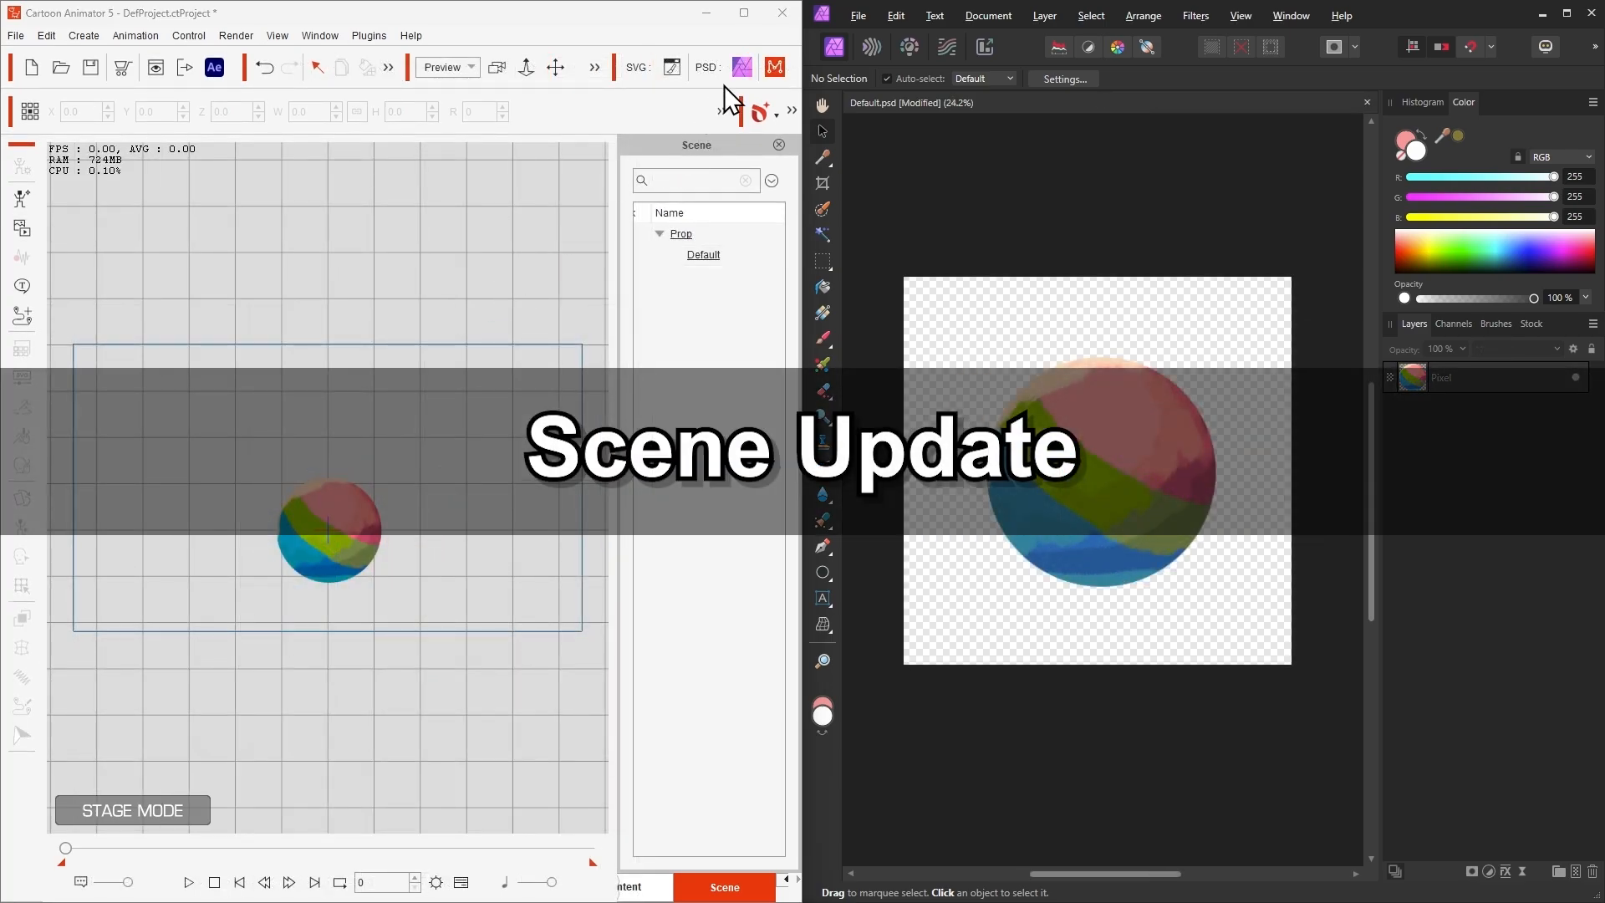
Step: Open the file "Backyard Garden_animal test _002 .psd" from Cartoon Animator in the bitmap editor
left_click(741, 67)
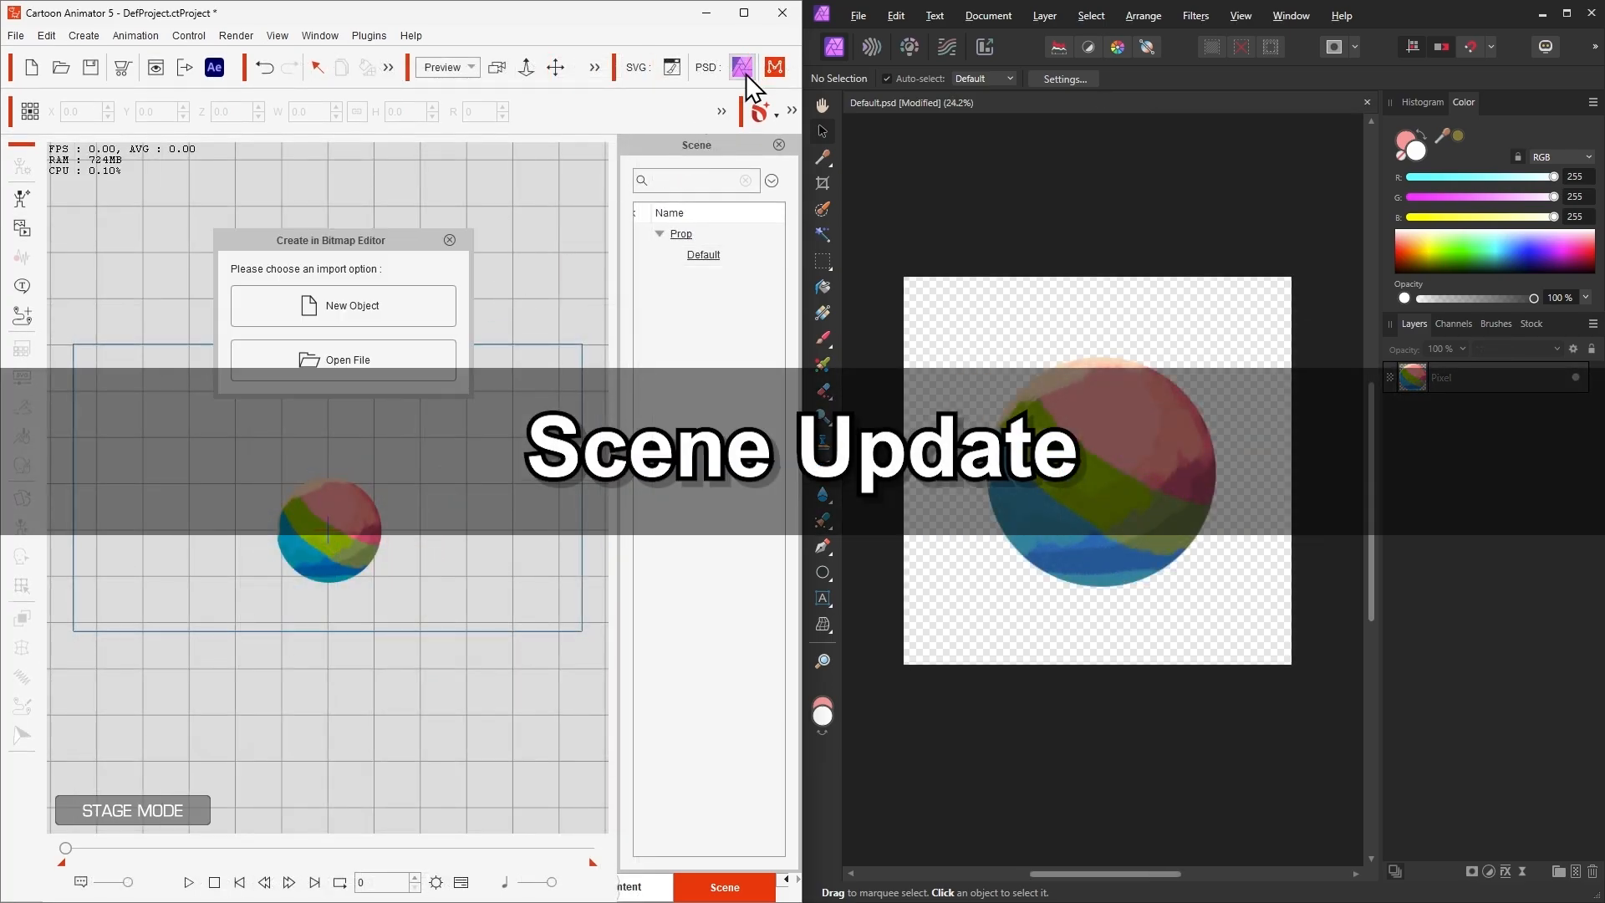
left_click(413, 368)
double_click(465, 403)
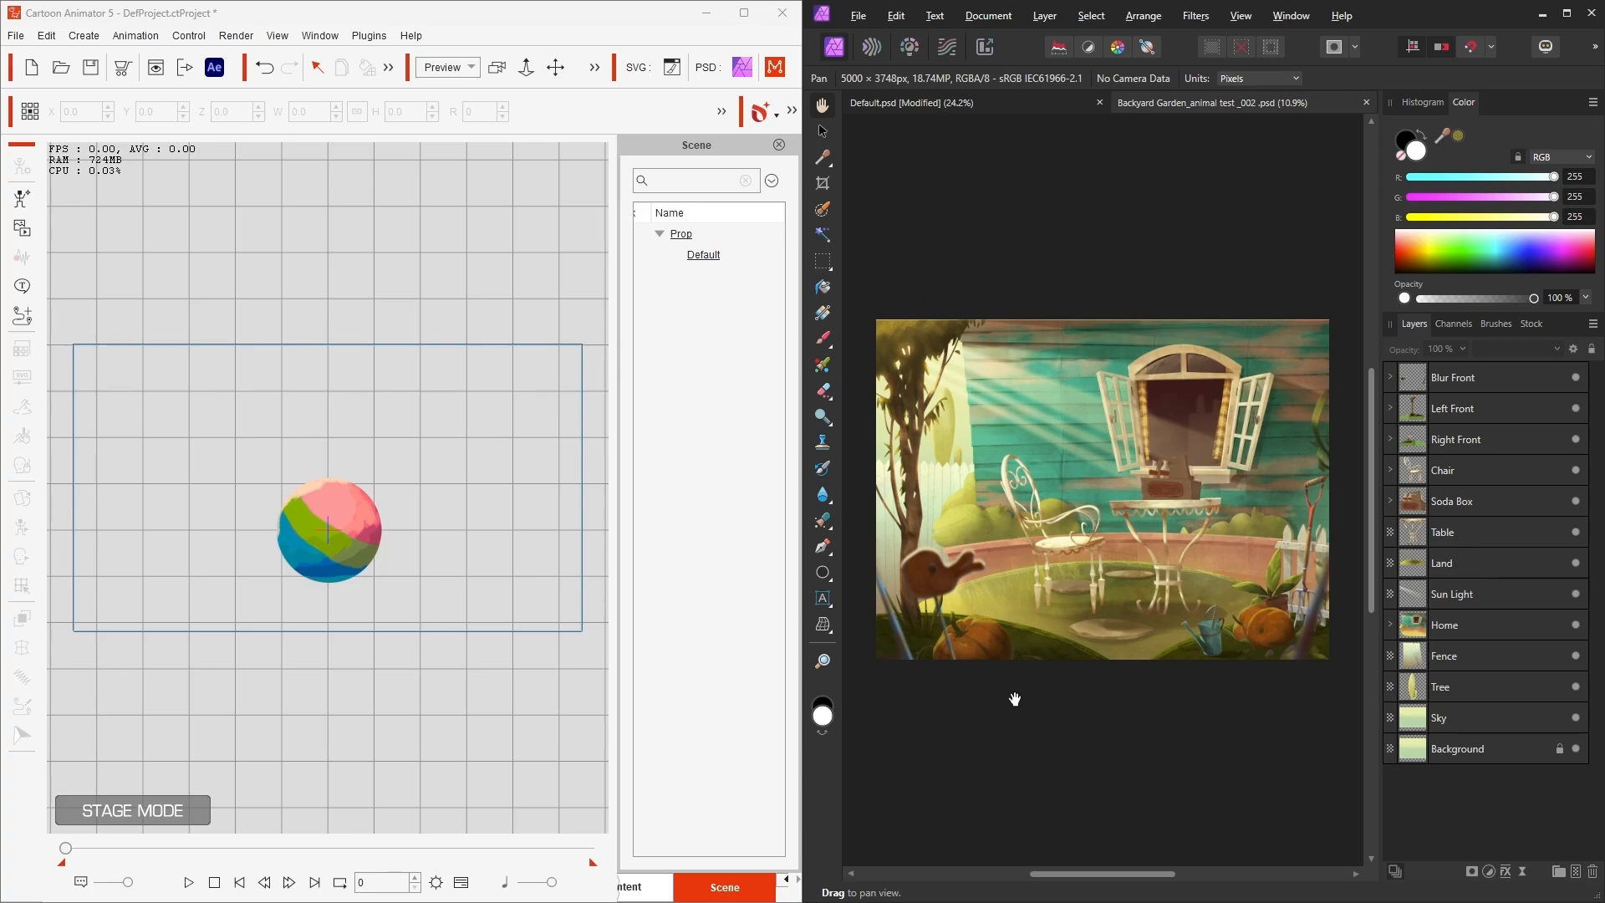
Step: Export the backyard garden as a PSD over "Backyard Garden_animal test _002 .psd" and import it into Cartoon Animator as a scene
left_click(856, 17)
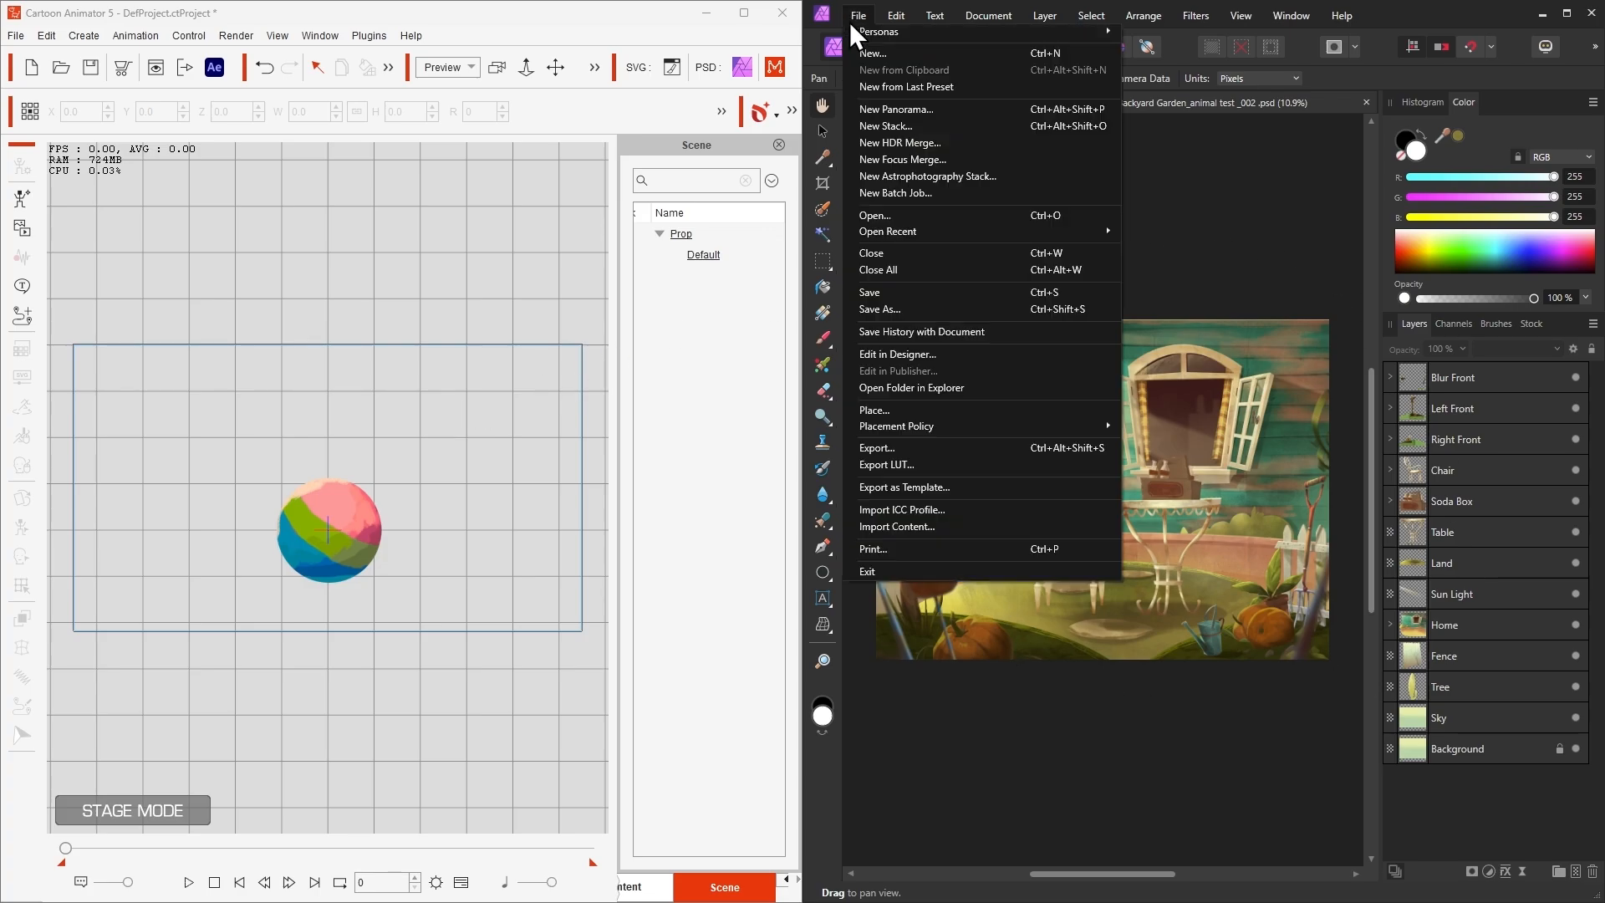
left_click(878, 450)
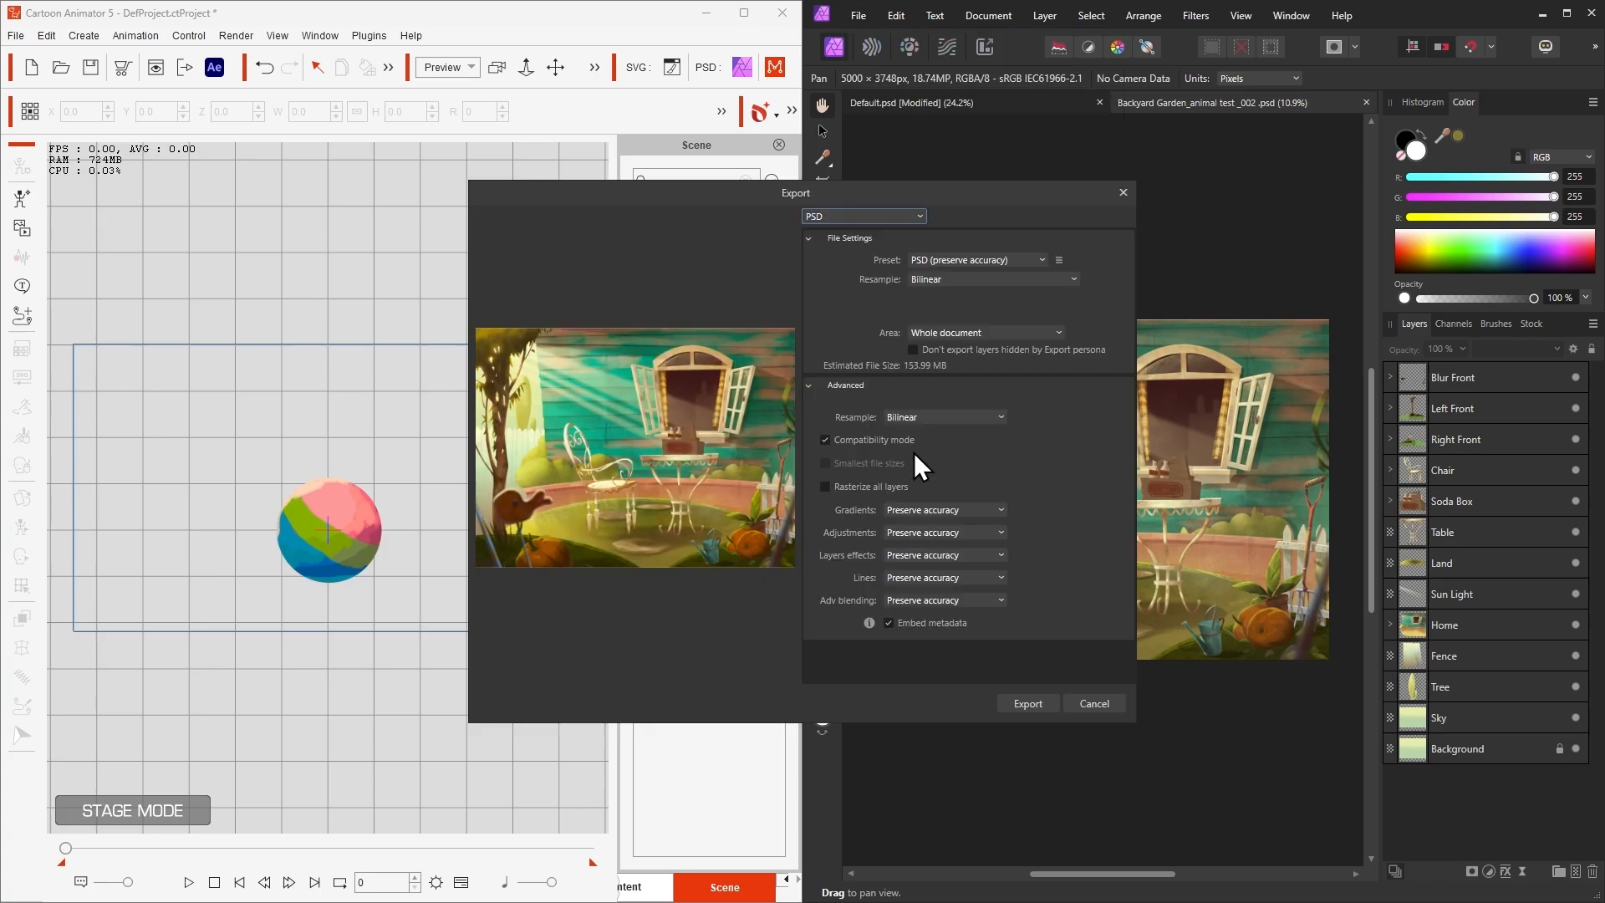
left_click(1028, 703)
double_click(1155, 141)
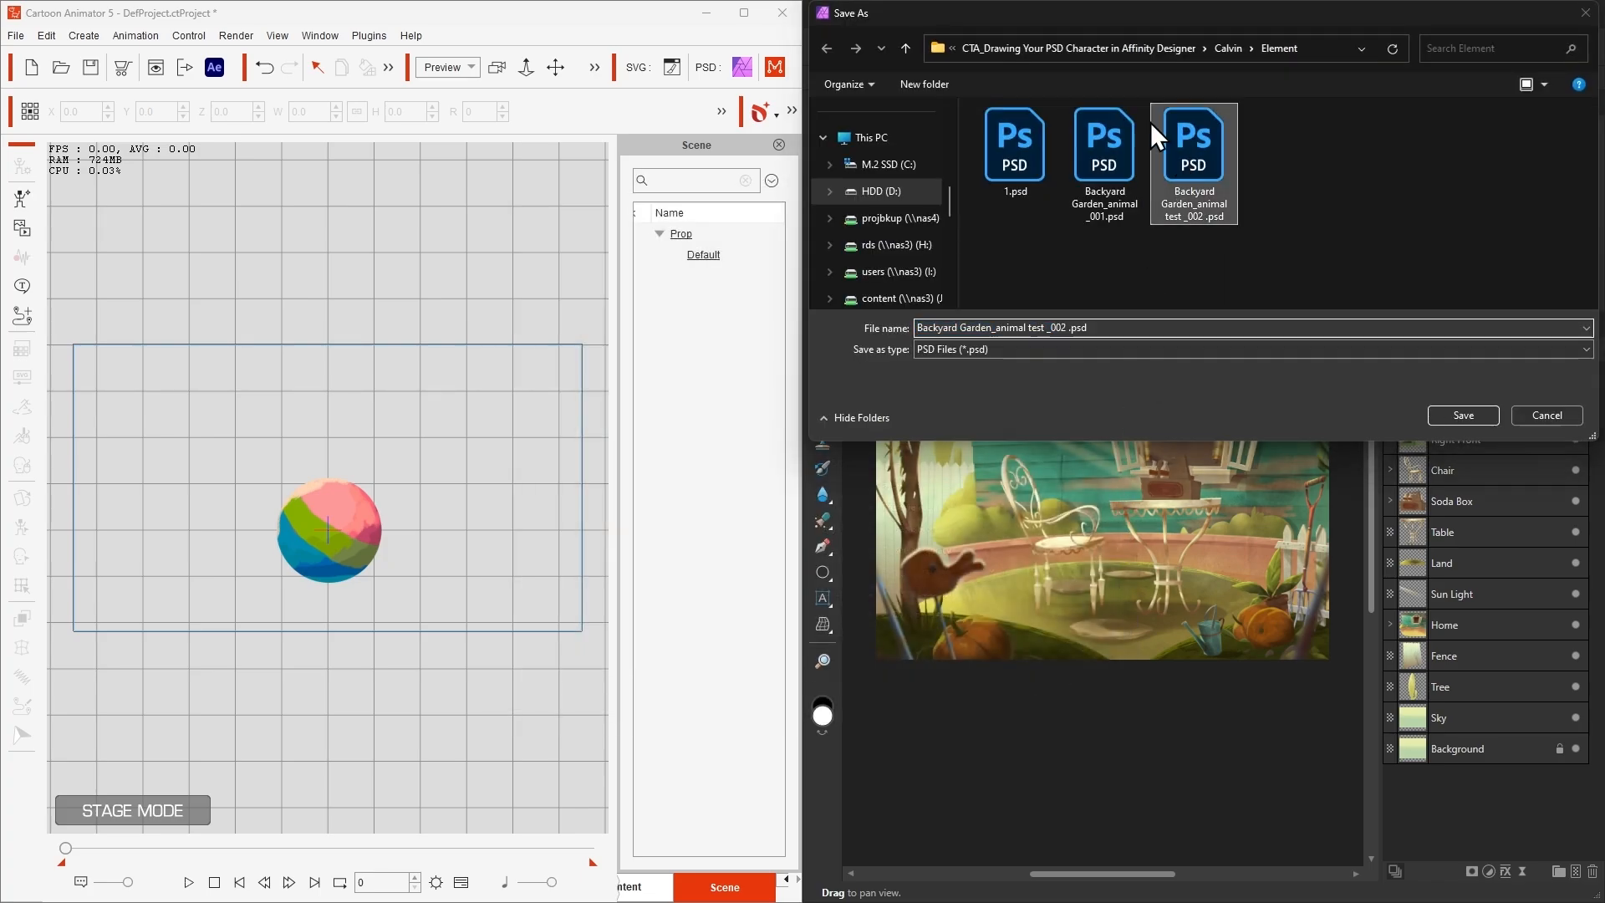
left_click(846, 530)
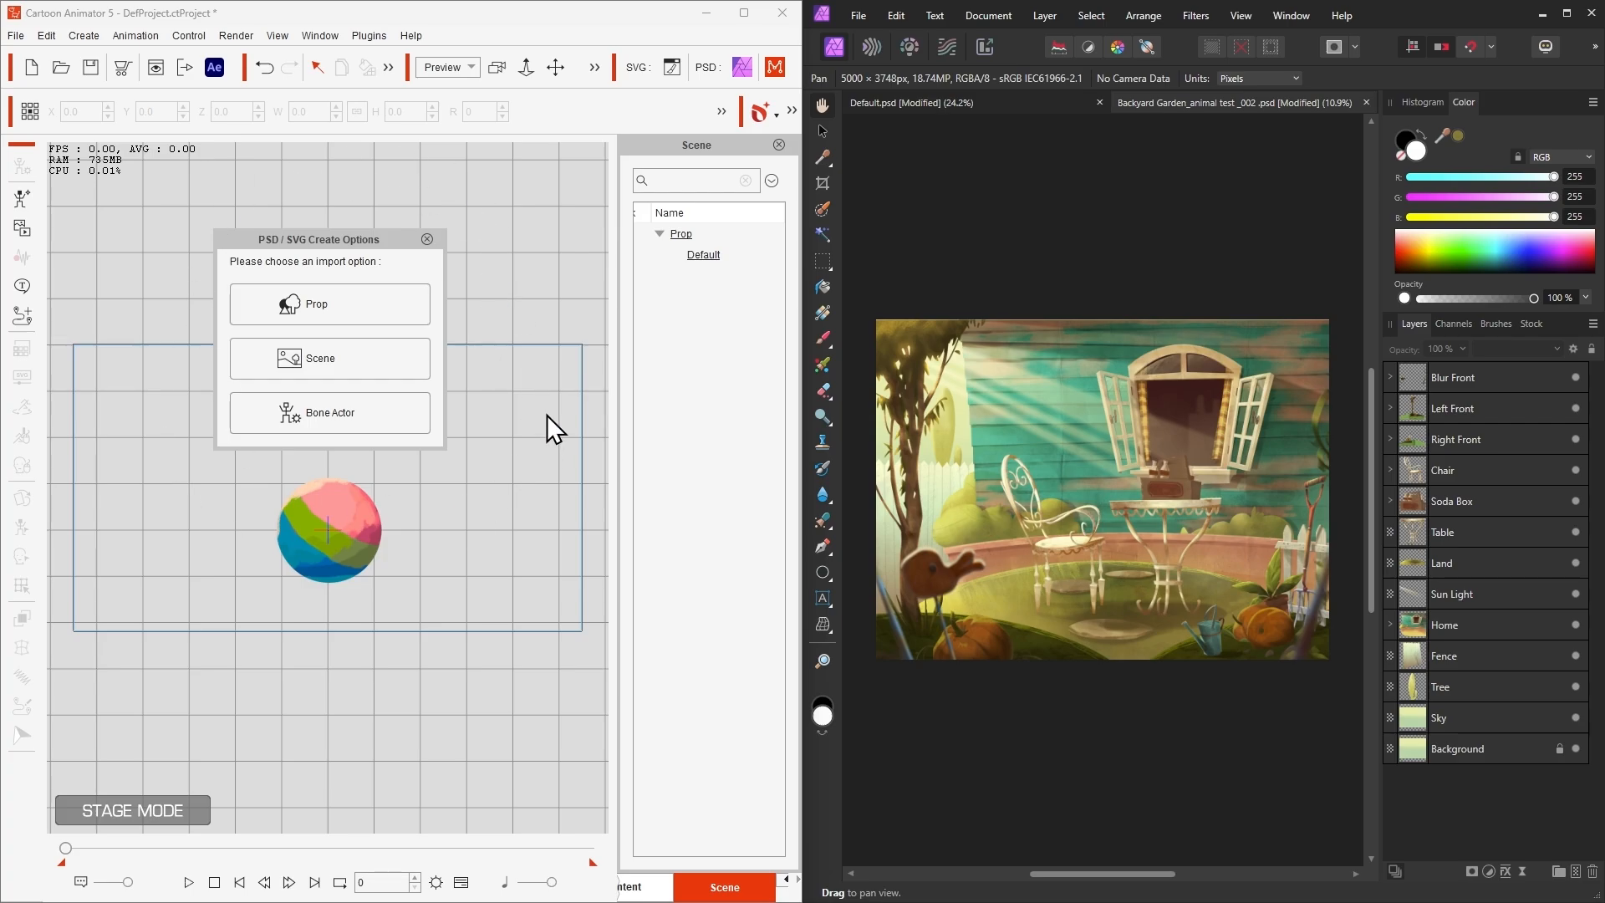
left_click(373, 361)
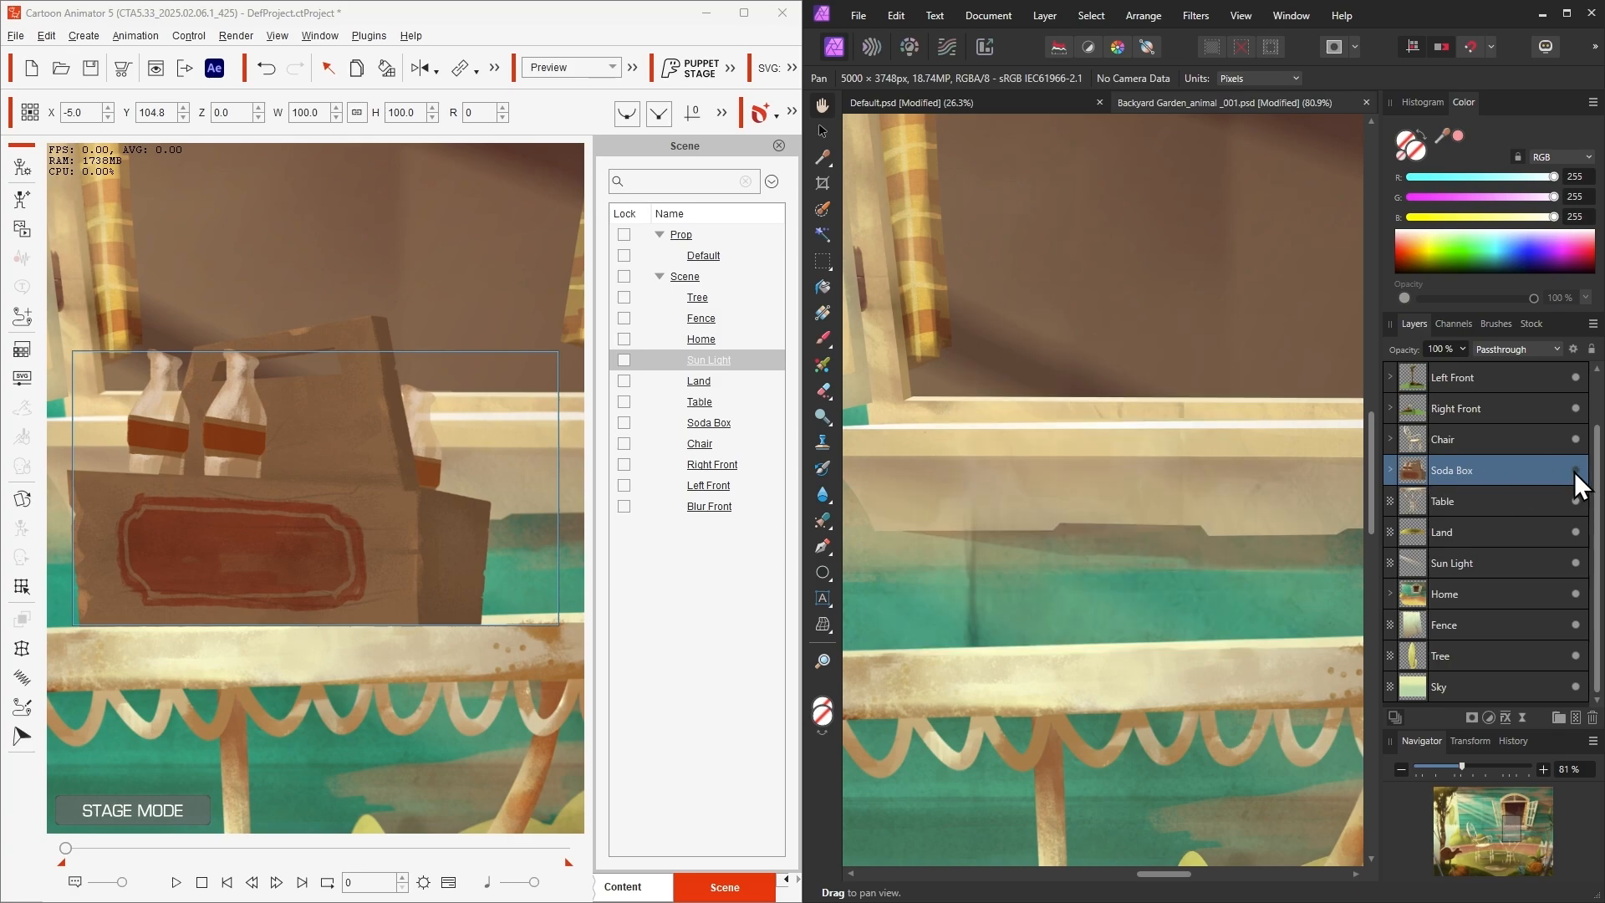
Step: Expand the Soda Box layer group in Affinity Photo and open the sprites of the Soda Box prop in Cartoon Animator
left_click(1391, 470)
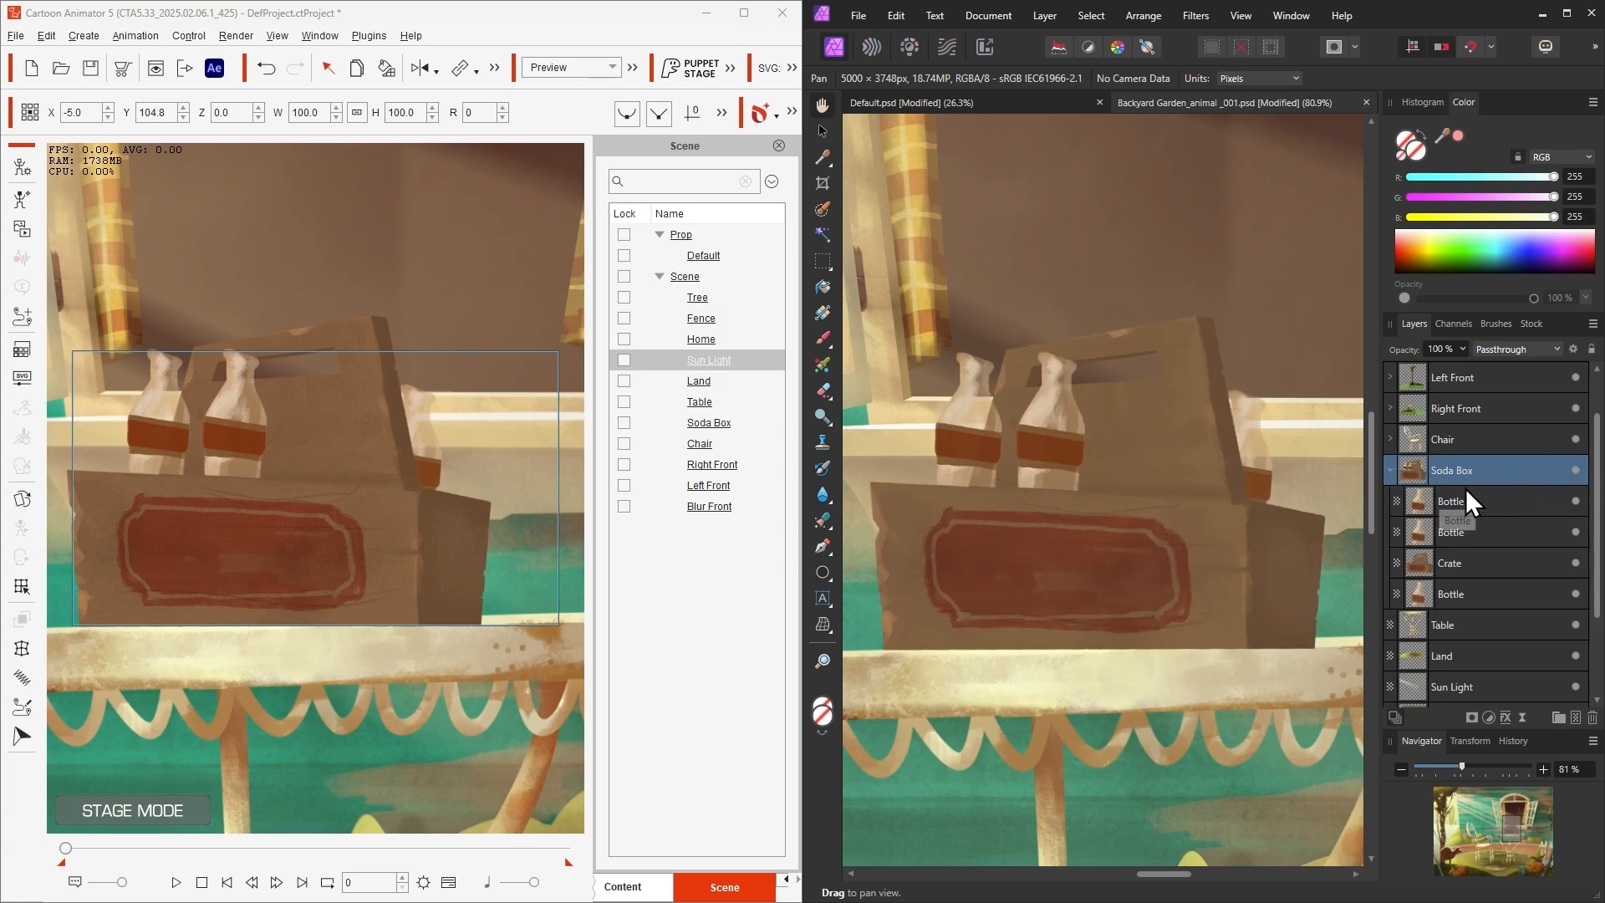
left_click(405, 563)
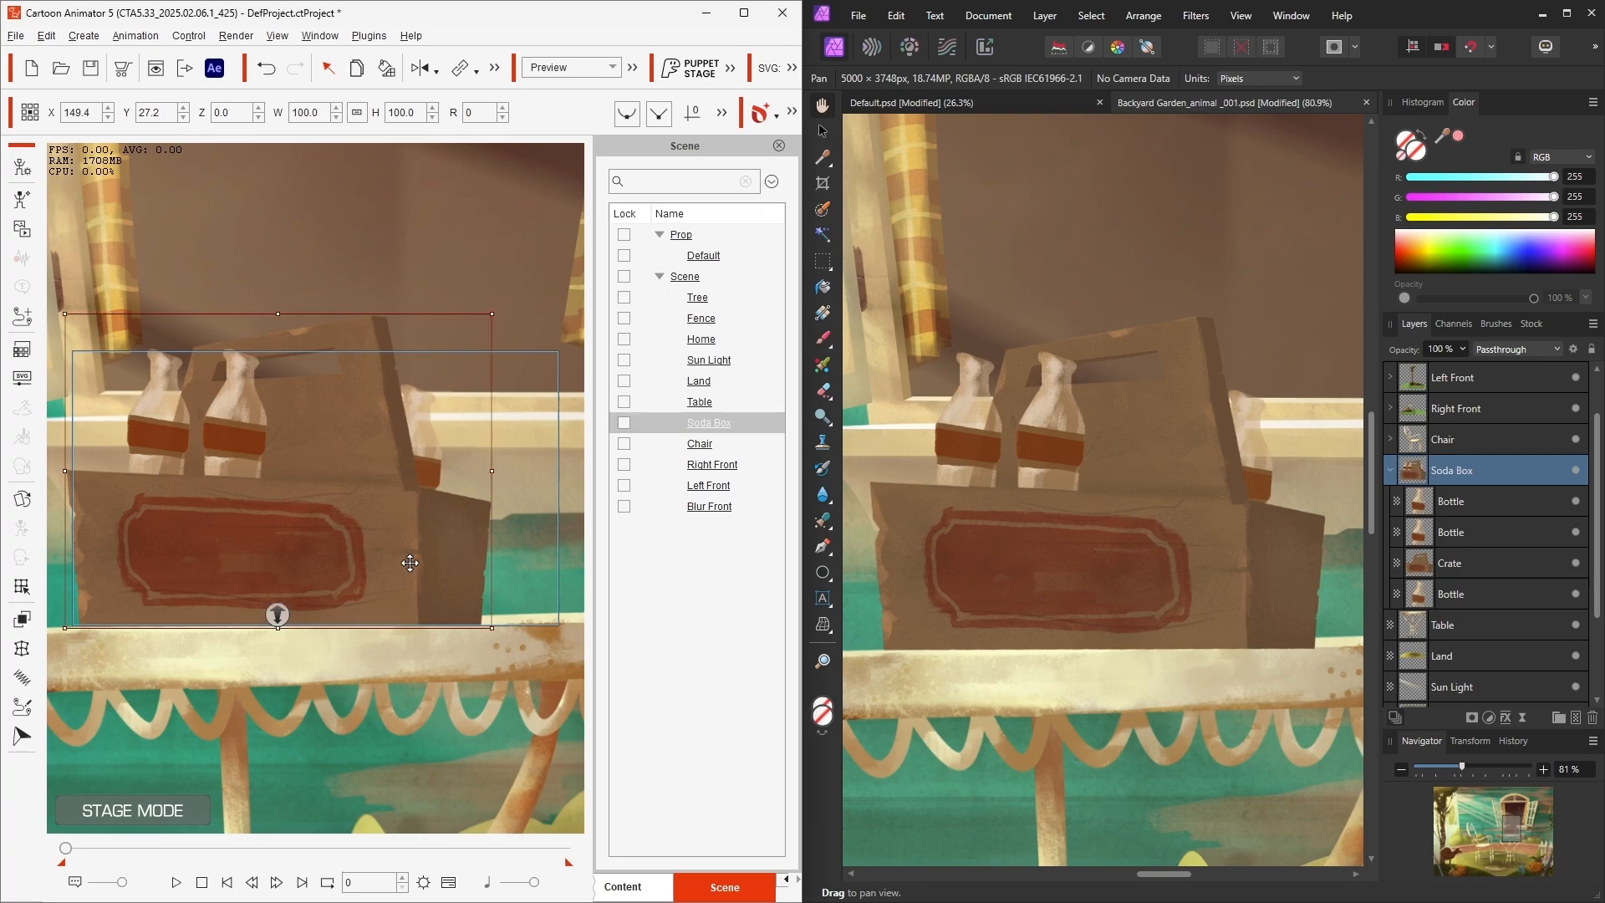
left_click(29, 509)
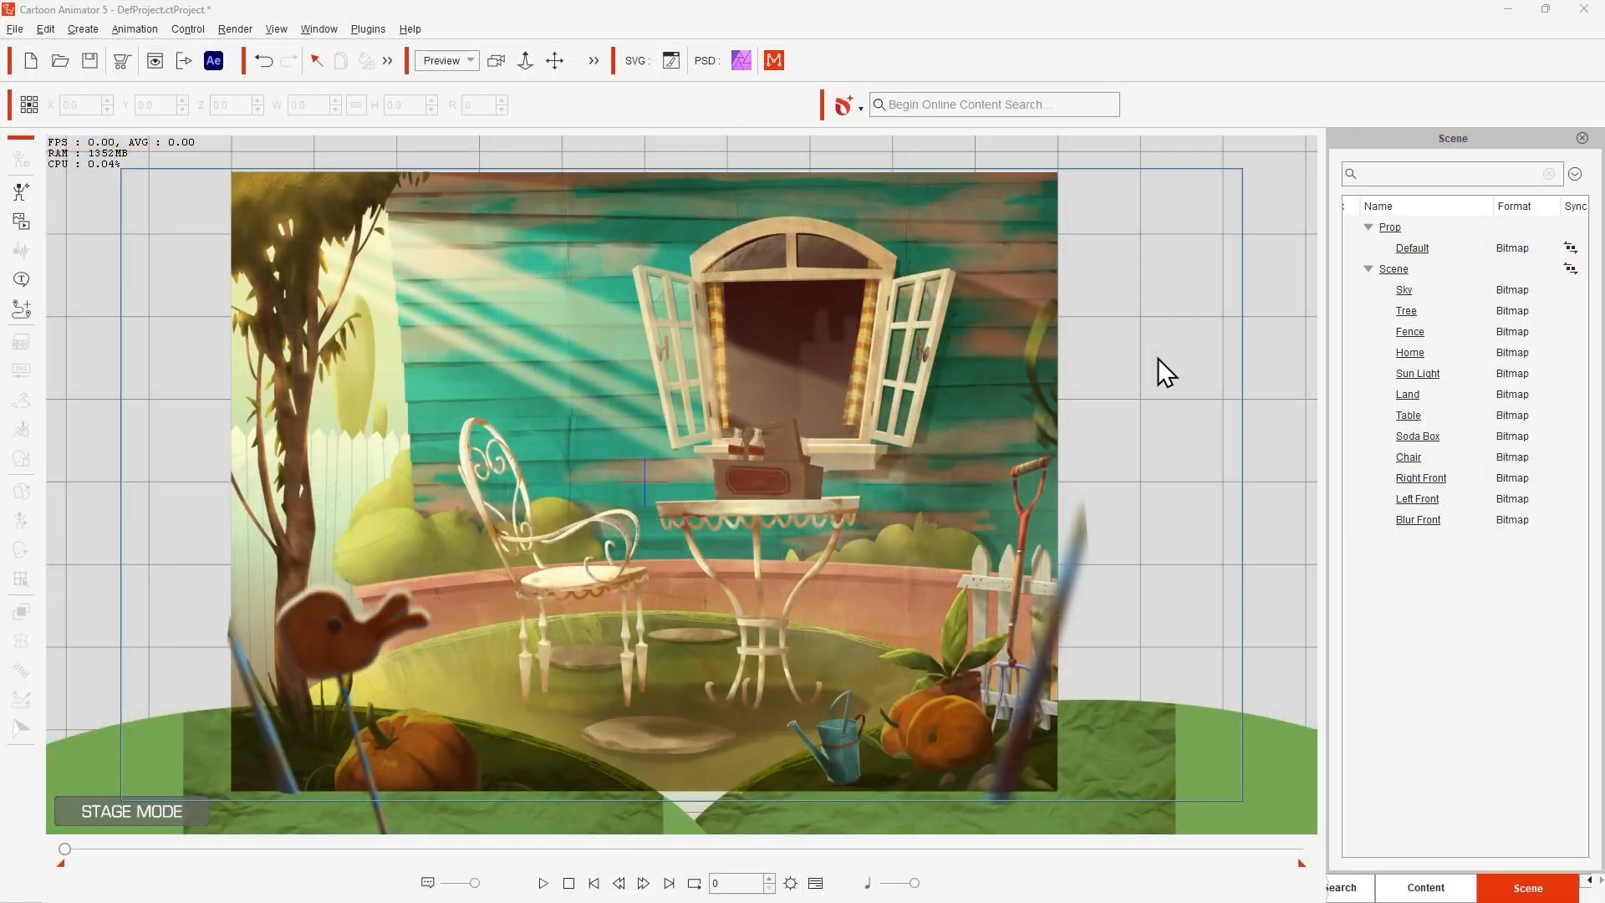
Step: Scale the Default ball prop down to about 40% and place it on the ground between the chair and the table
left_click(1412, 249)
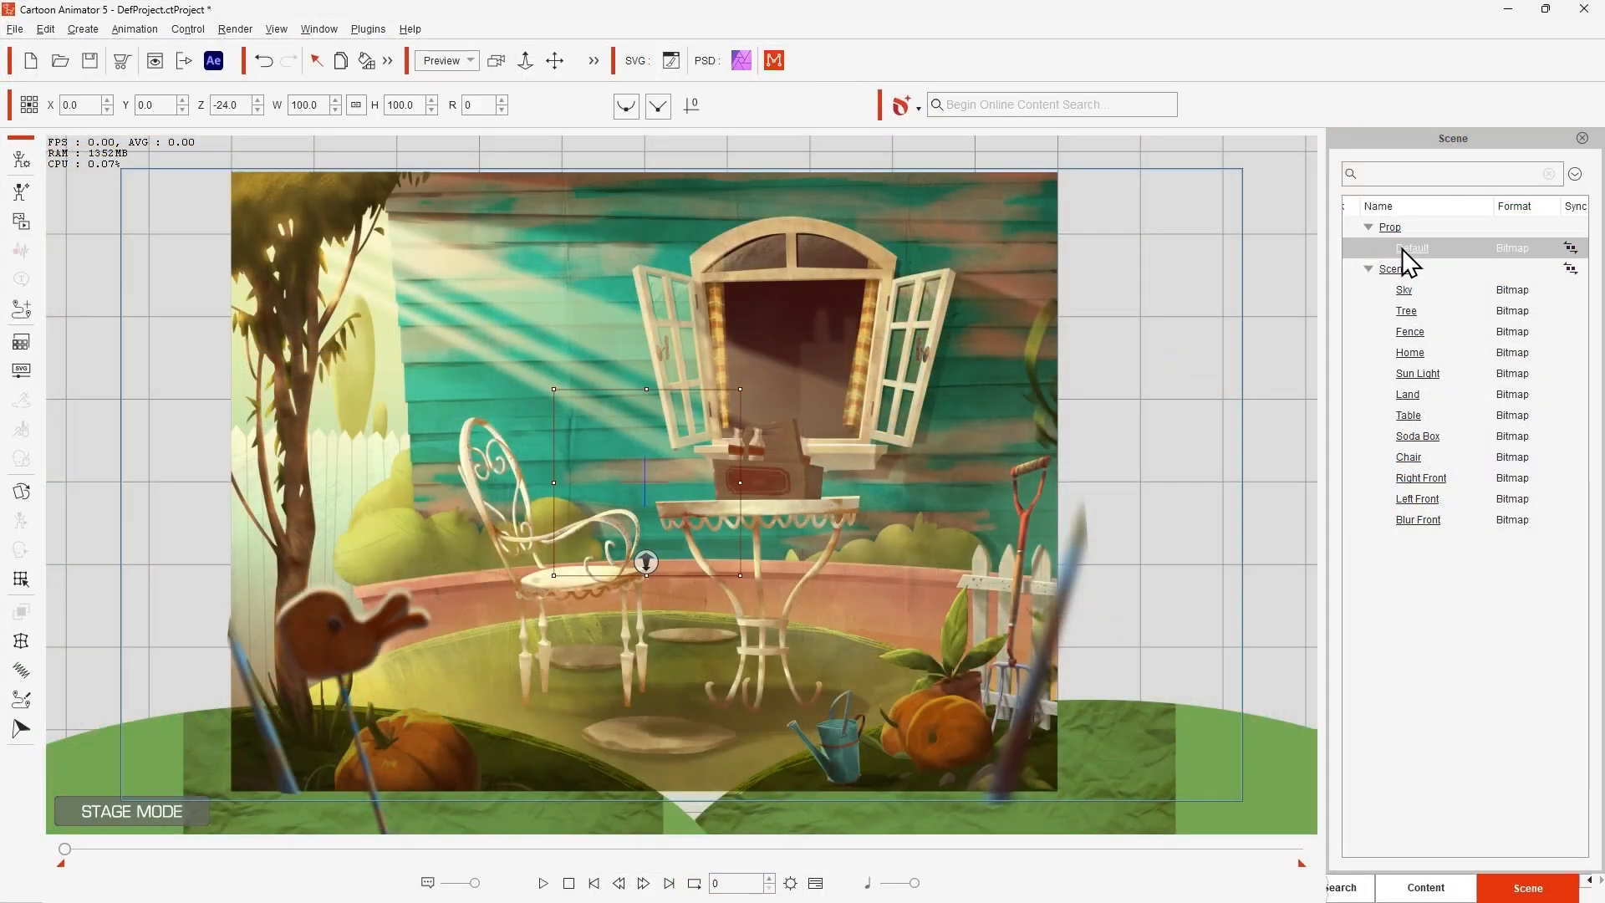
left_click_drag(646, 578, 652, 627)
left_click_drag(547, 383, 692, 689)
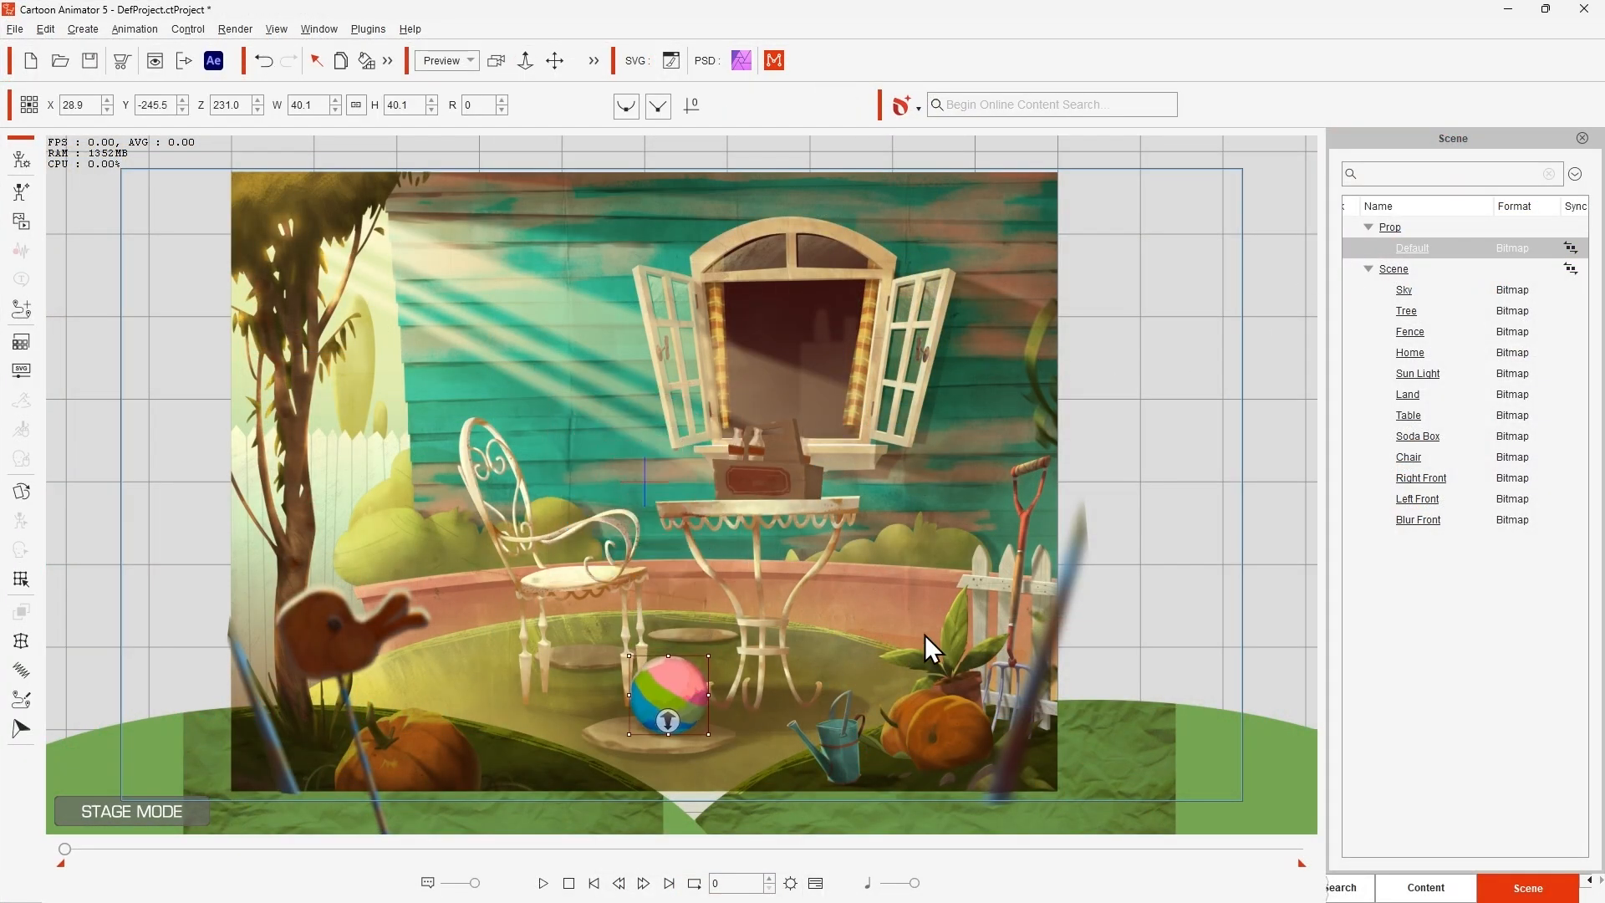
Step: Open the whole Scene group from Cartoon Animator in Affinity Photo for editing near the potted plant
left_click(1572, 271)
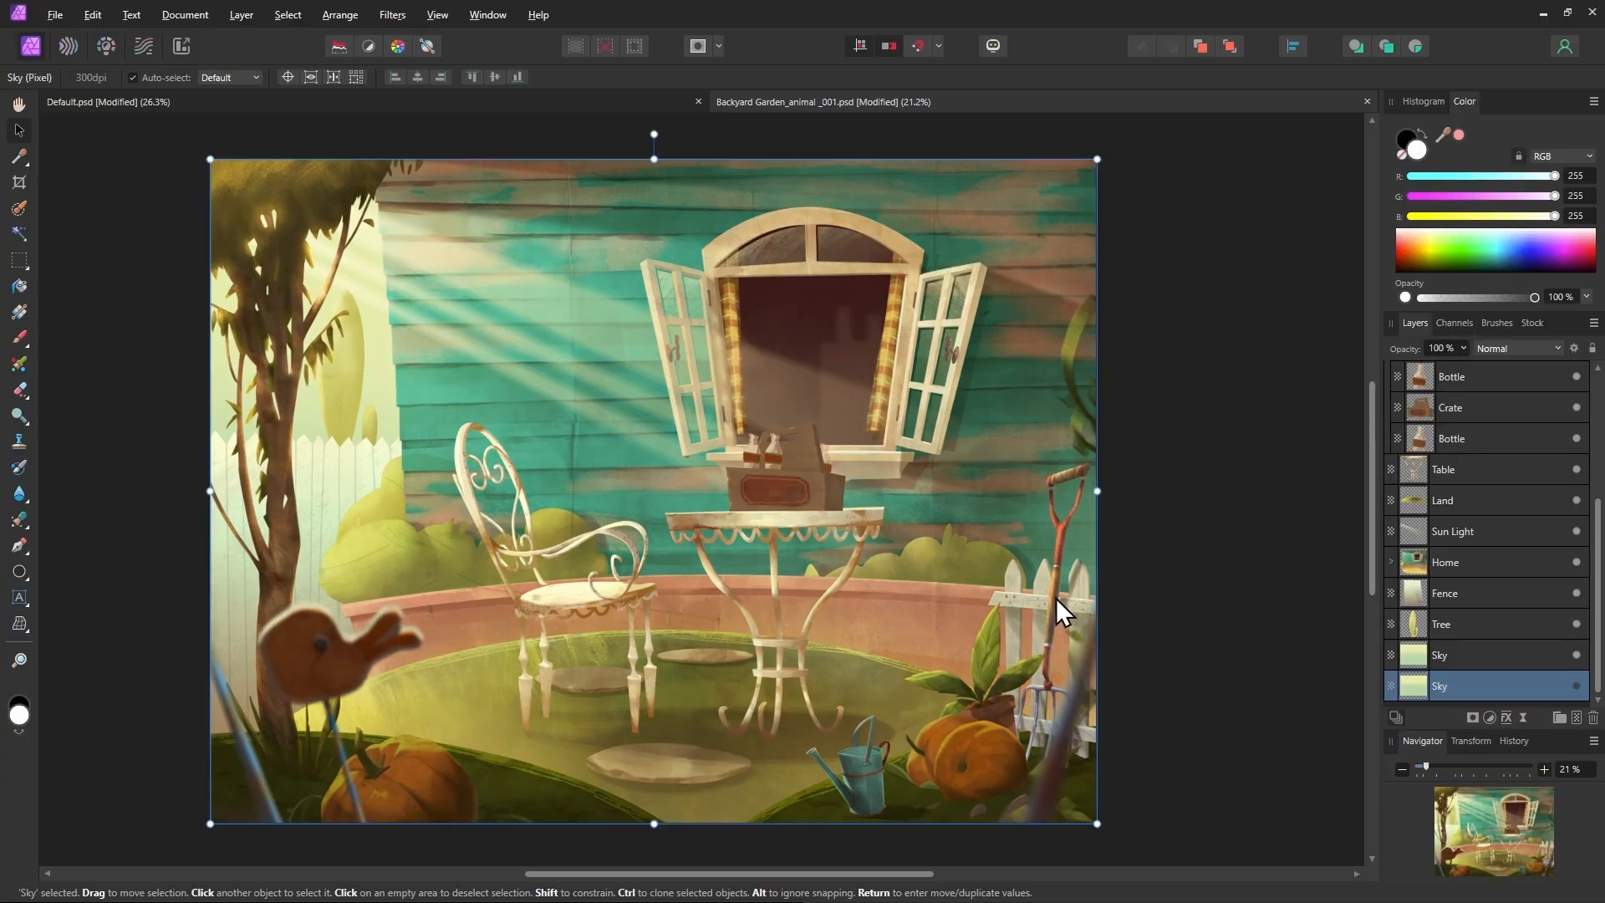
scroll(994, 667, "up", 6)
left_click_drag(986, 648, 901, 529)
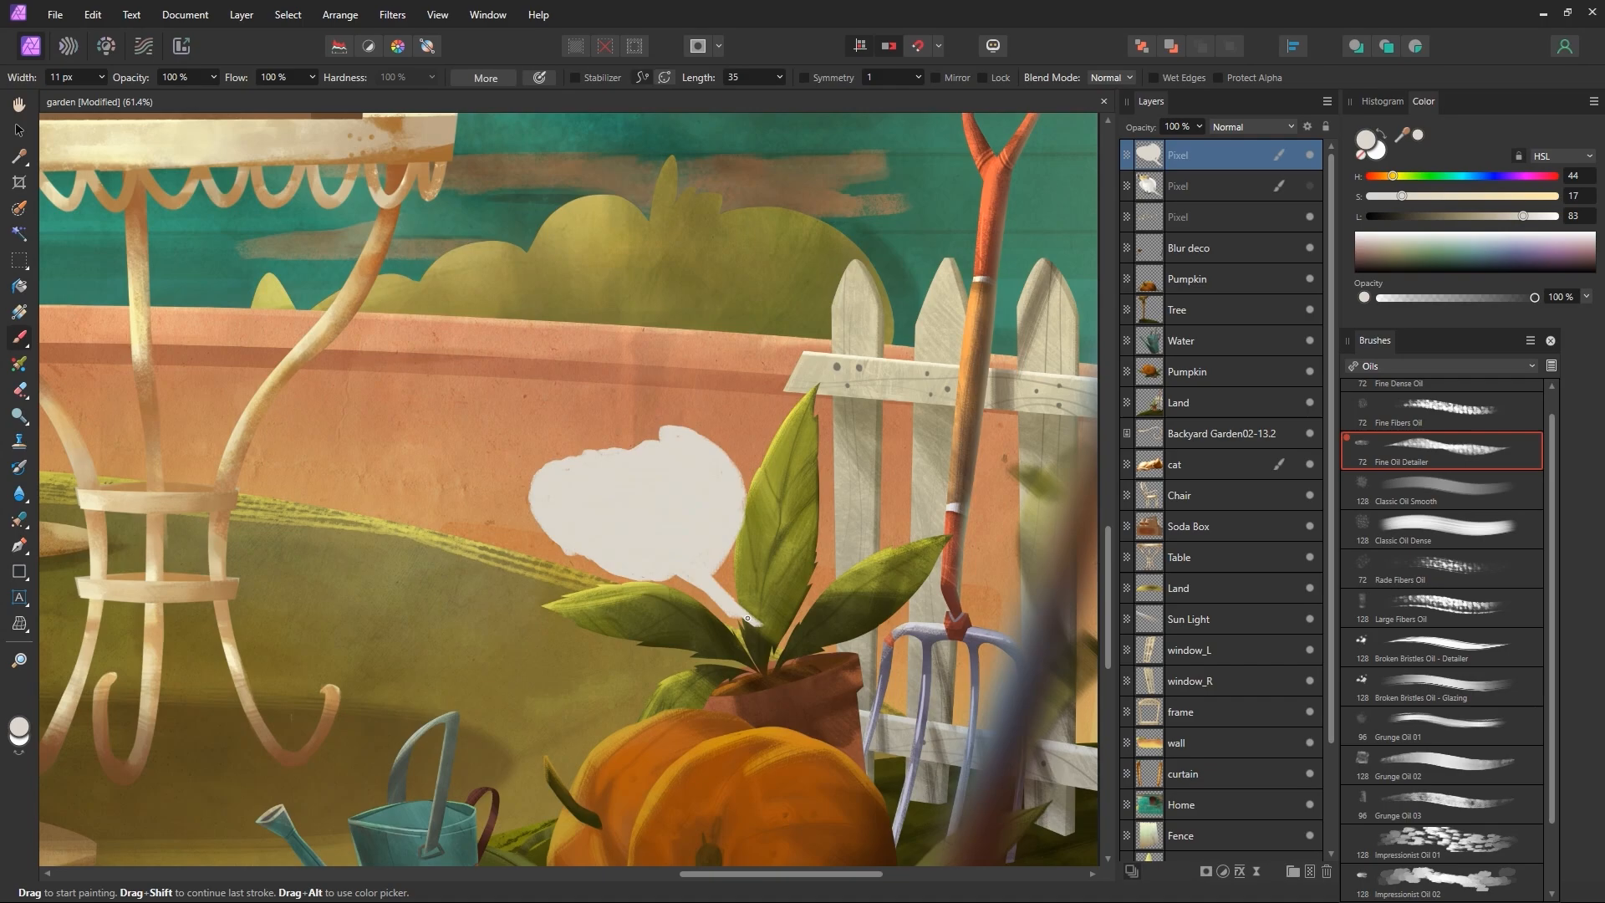
Step: Paint a white cockatiel with a yellow head on the potted plant's leaves, using the Grunge Oil 03 and Classic Oil Dense brushes
mouse_move(519, 401)
left_mouse_down()
mouse_move(635, 435)
mouse_move(661, 376)
mouse_move(505, 405)
mouse_move(600, 406)
left_mouse_up()
left_click_drag(627, 596, 599, 606)
left_click(1441, 827)
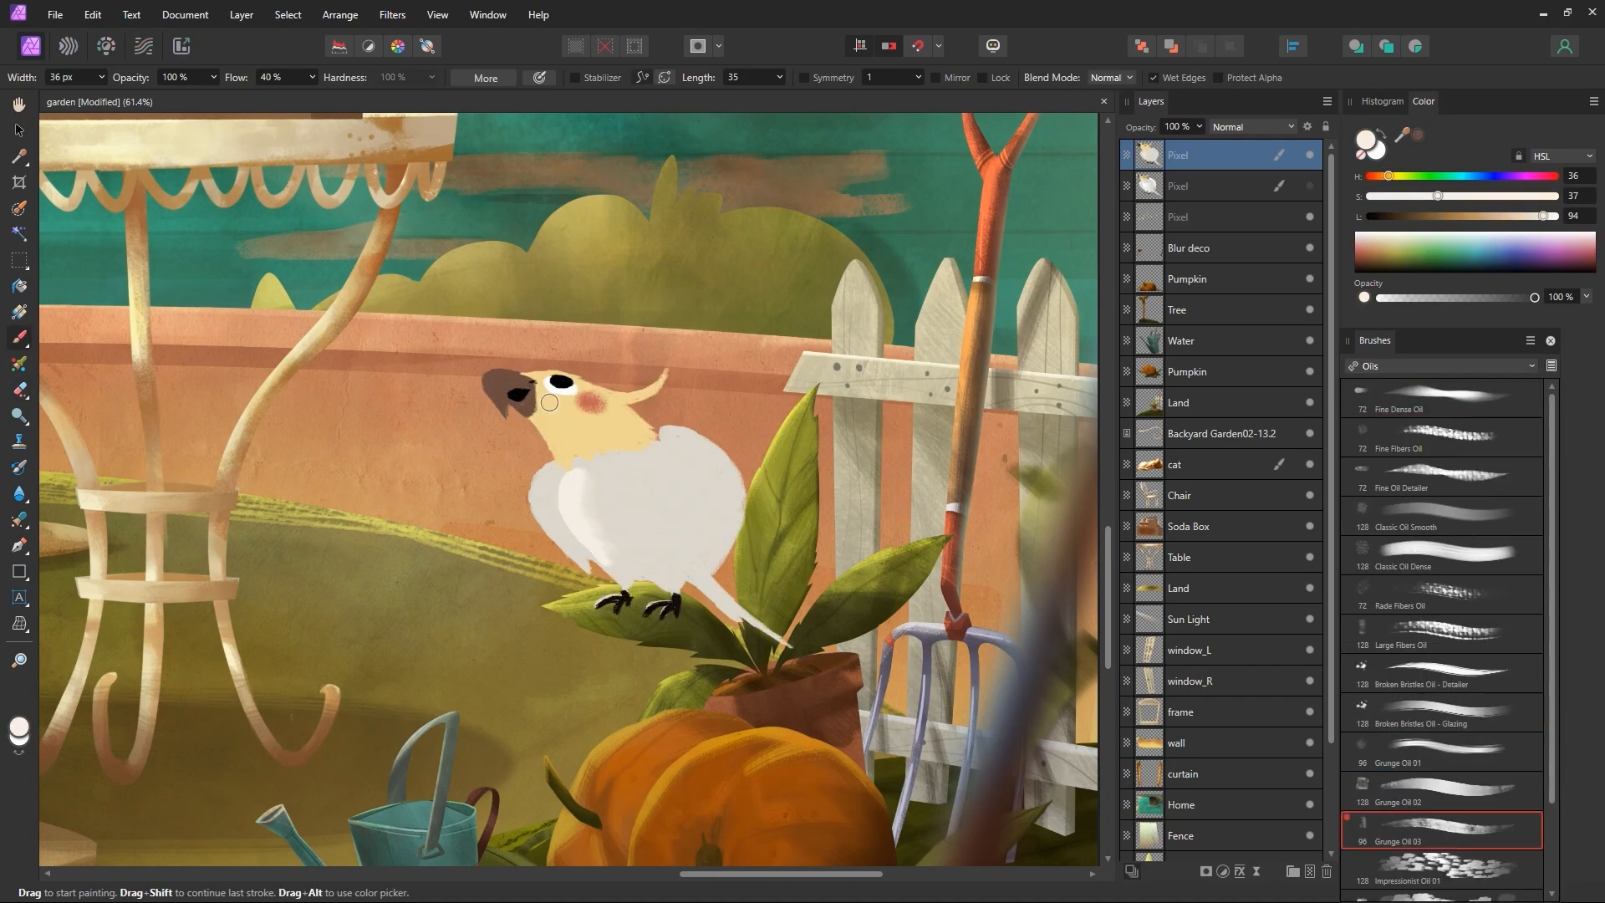
left_click_drag(665, 430, 739, 562)
left_click(1441, 554)
left_click_drag(610, 476, 660, 539)
left_click_drag(493, 374, 505, 413)
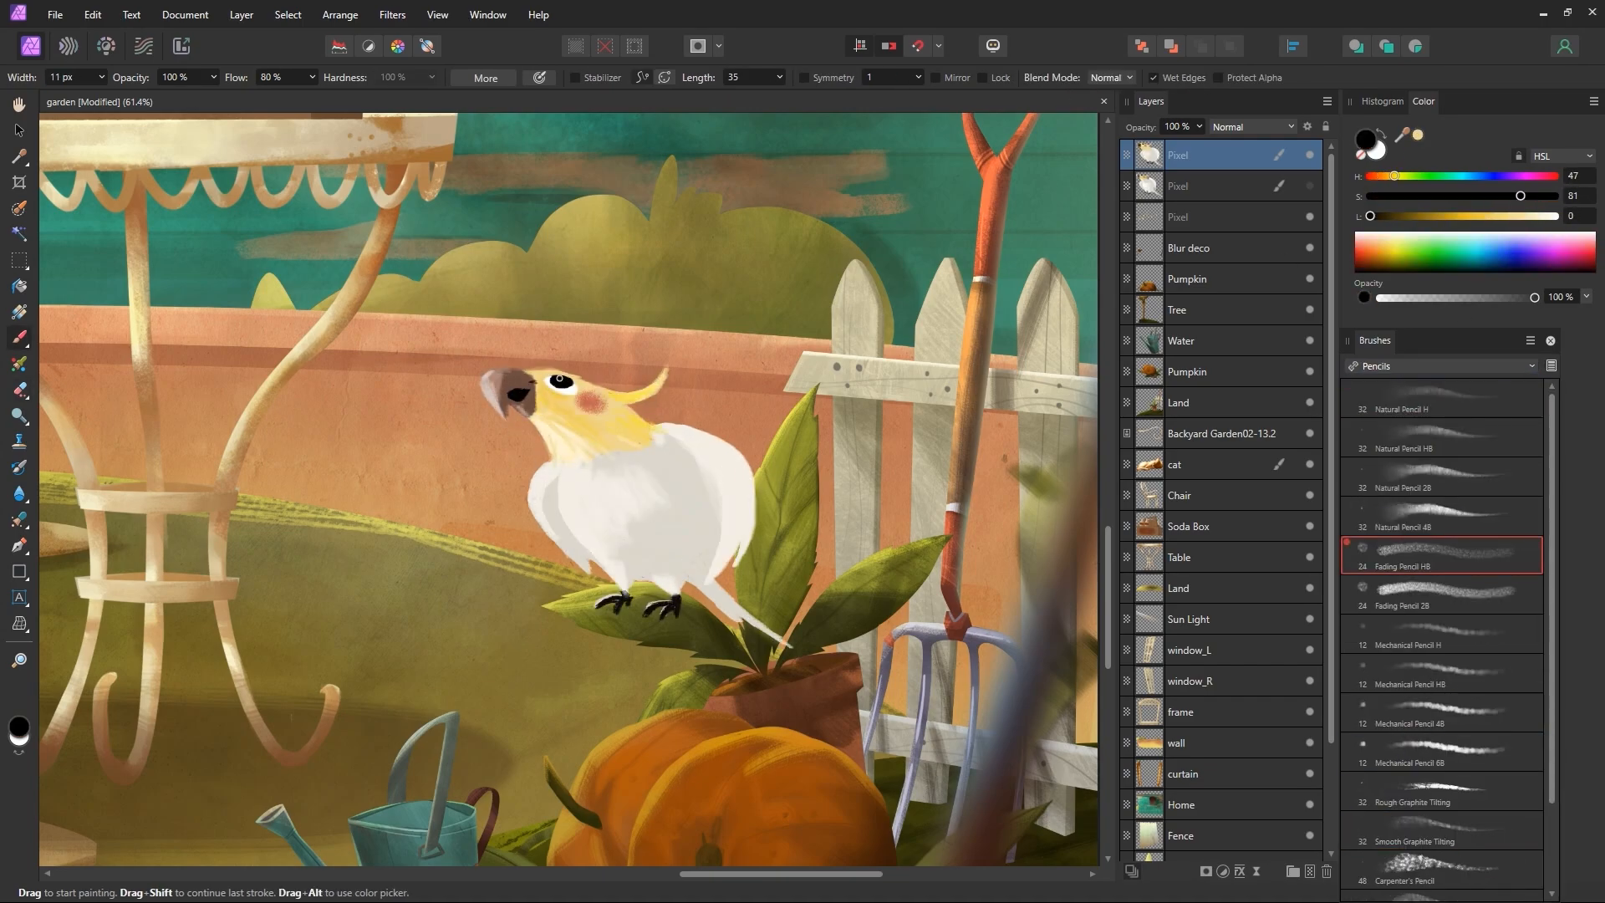
Step: Paint light yellow triangular pennants along the orange bunting strings on the house wall
left_click_drag(288, 435, 306, 527)
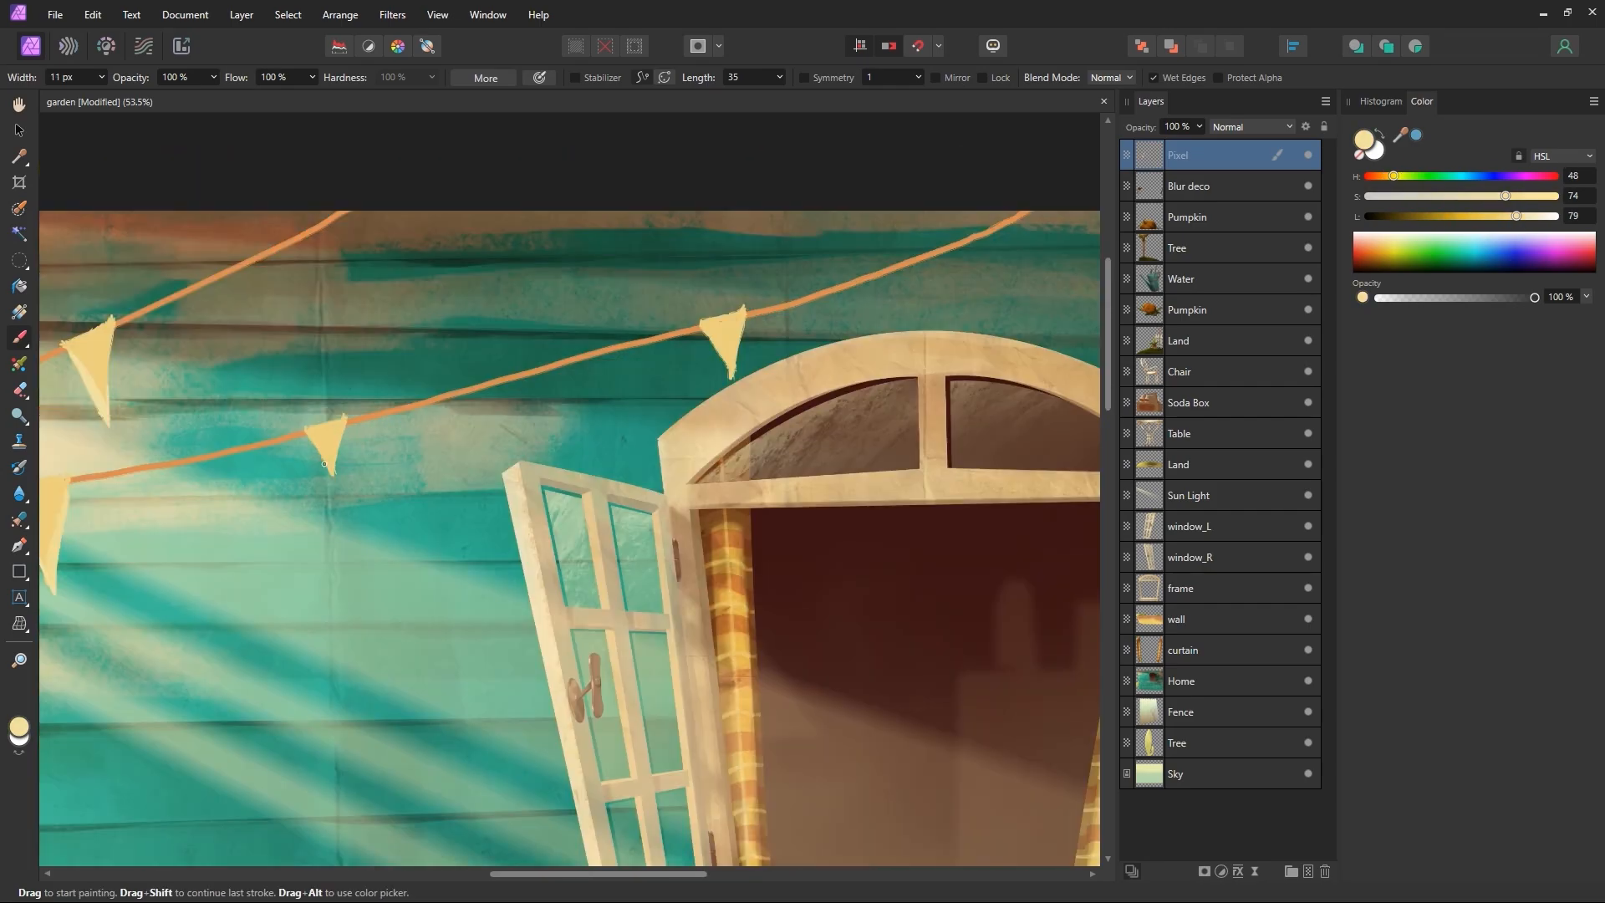
left_click_drag(193, 284, 238, 355)
left_click_drag(430, 225, 469, 297)
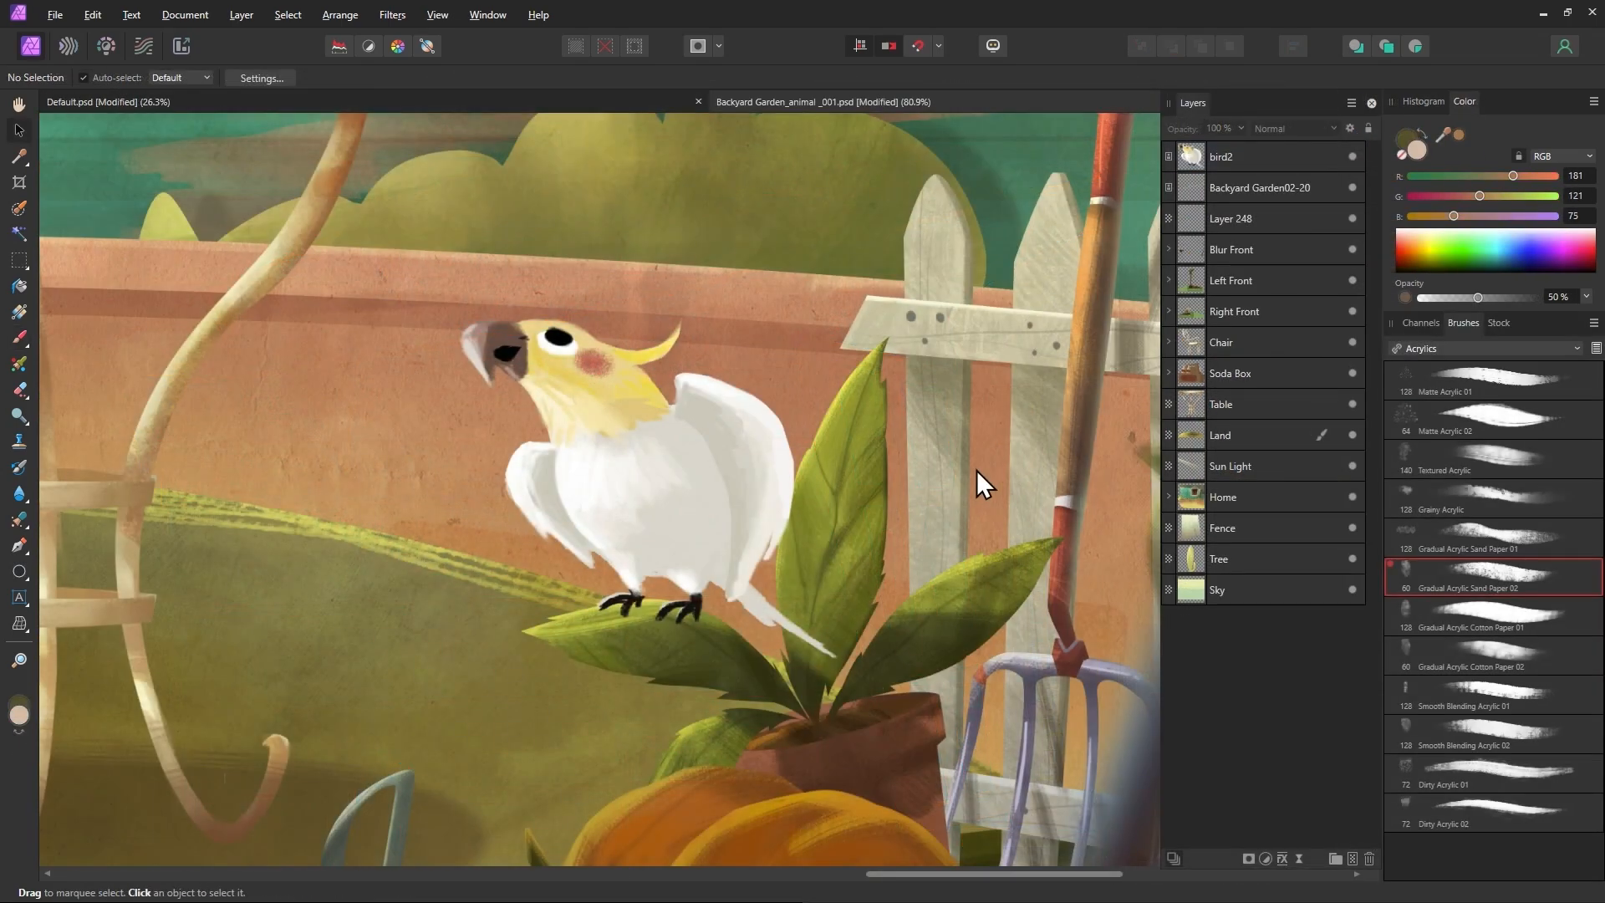
Step: Give the bird2 layer a Multiply inner shadow with 19.6 px radius and 0.3 px offset
left_click(669, 467)
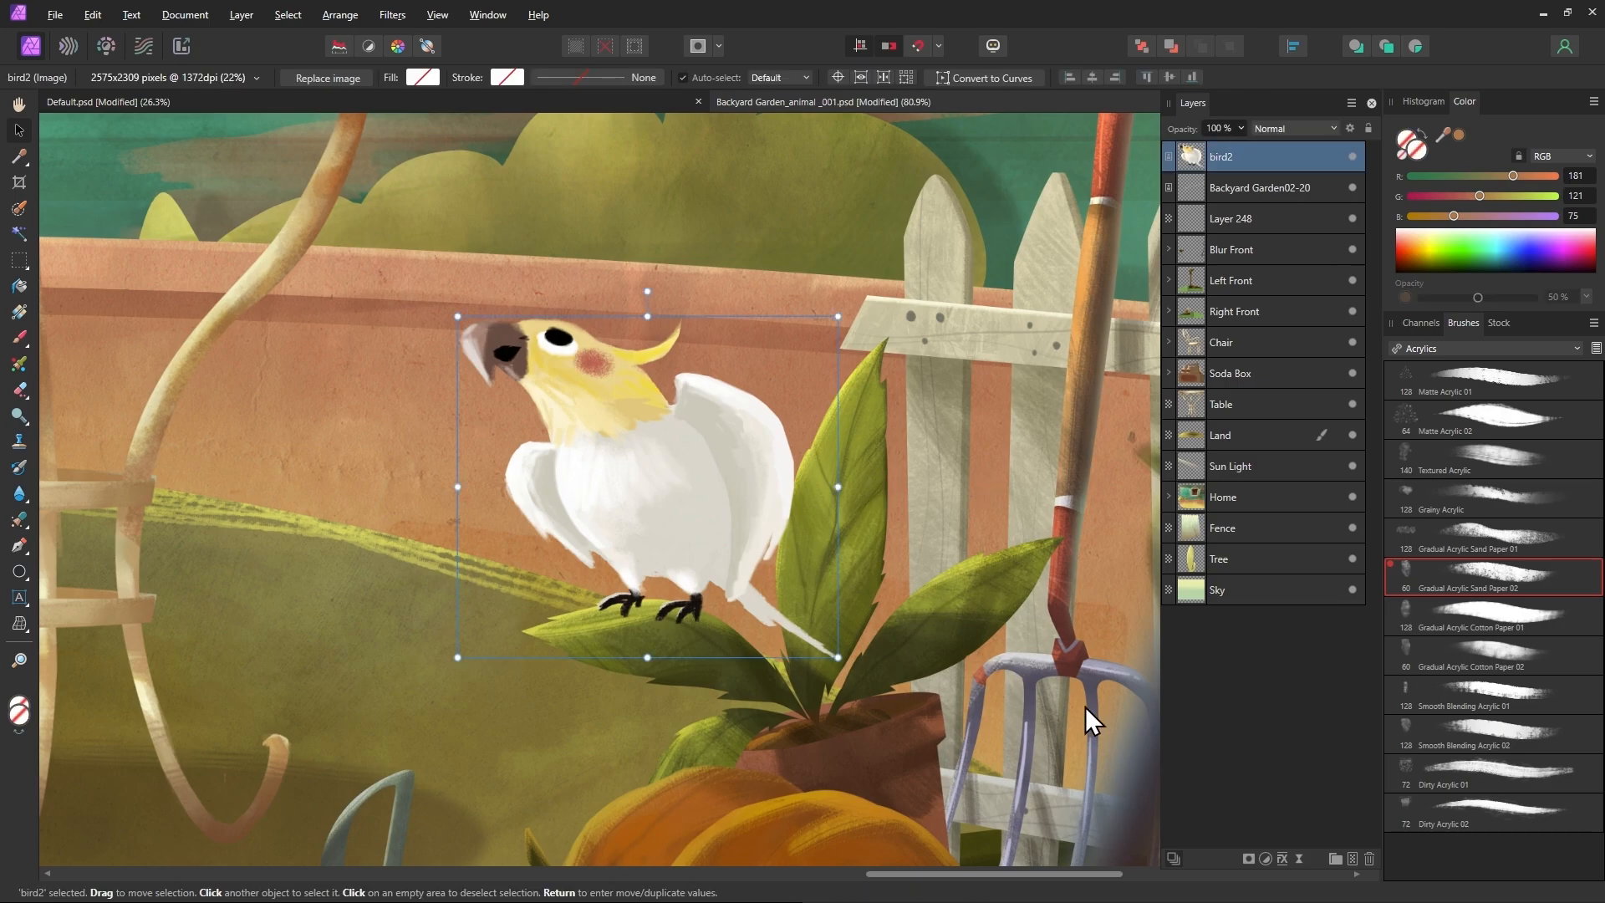
left_click(1285, 859)
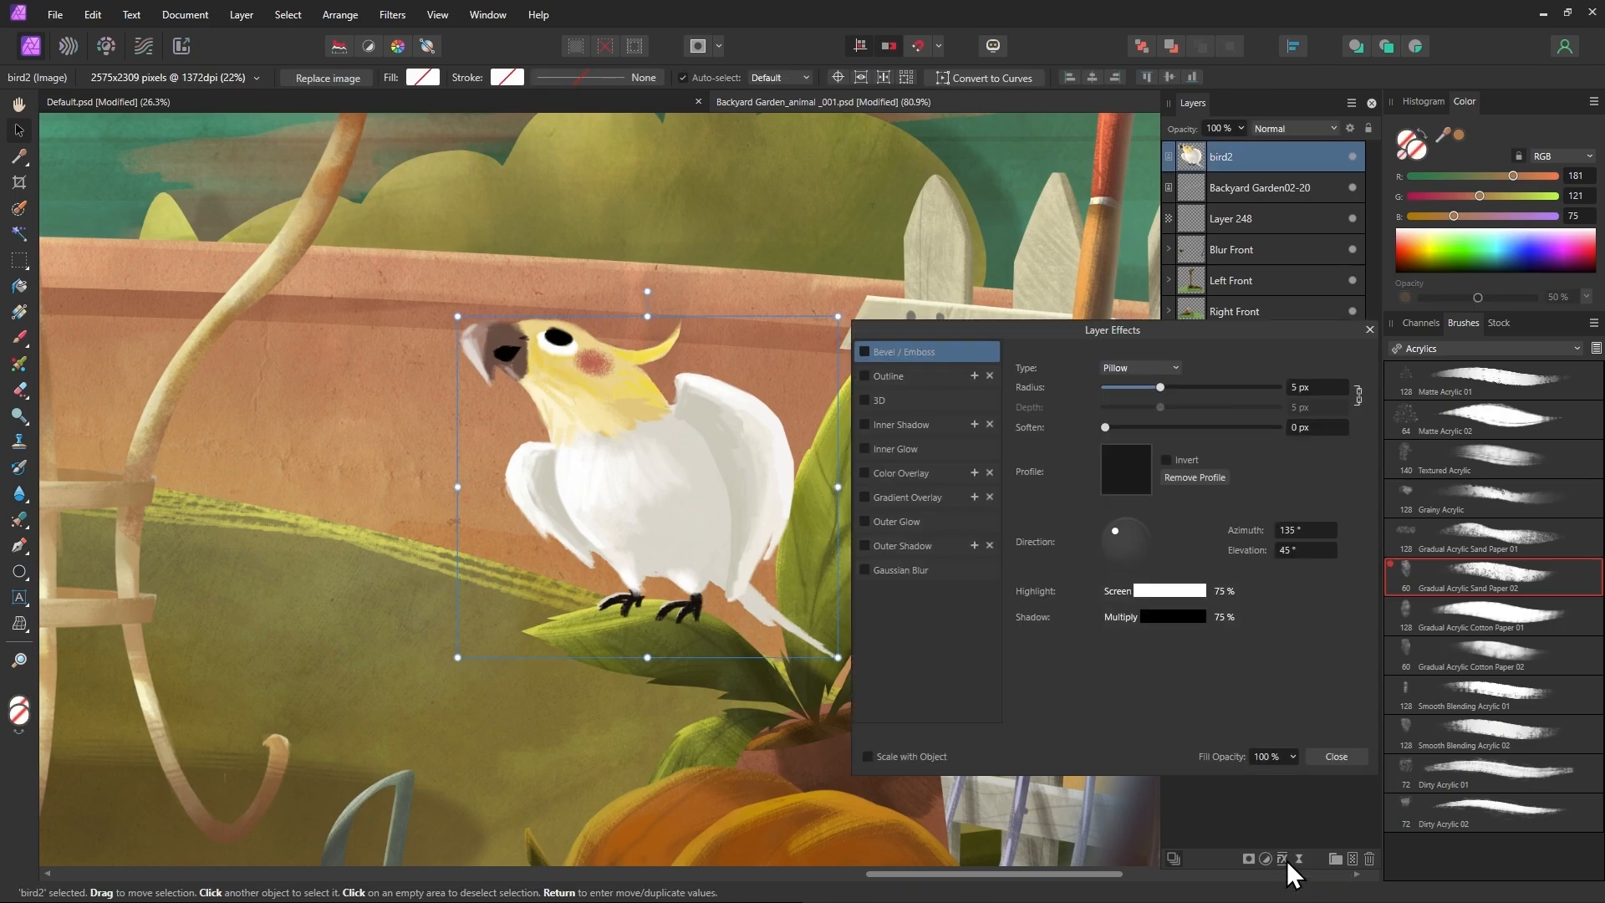
left_click(865, 424)
left_click(903, 423)
mouse_move(1213, 407)
left_mouse_down()
mouse_move(1179, 405)
mouse_move(1208, 401)
left_mouse_up()
left_click_drag(1106, 428, 1120, 428)
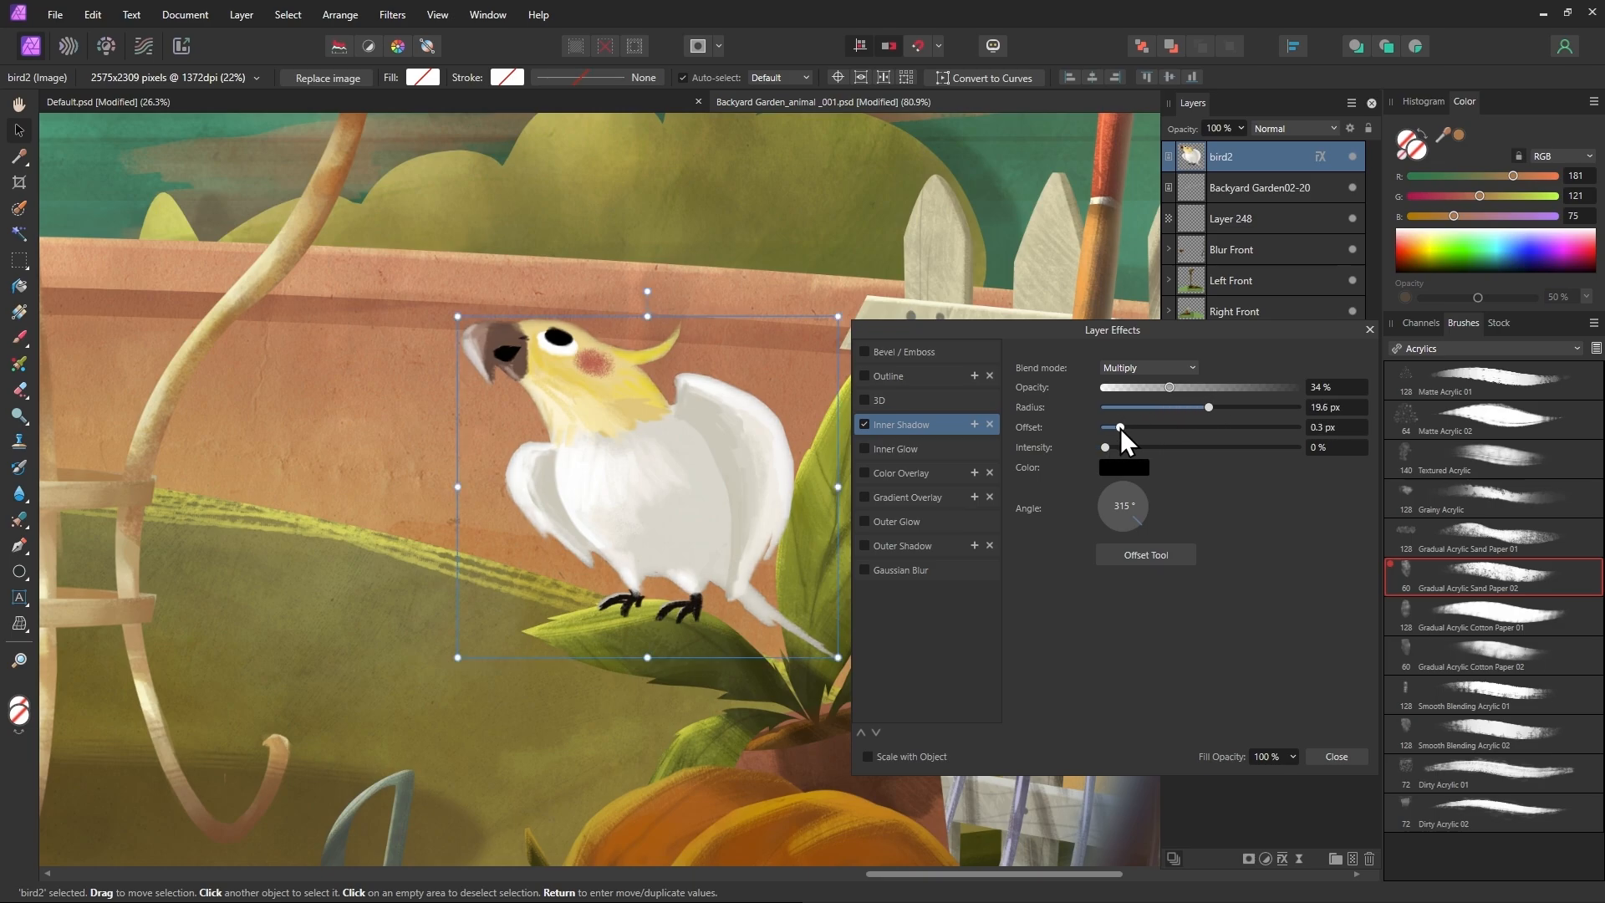
left_click(1329, 755)
Step: Rasterize the bird2 layer with its layer FX preserved
right_click(1238, 146)
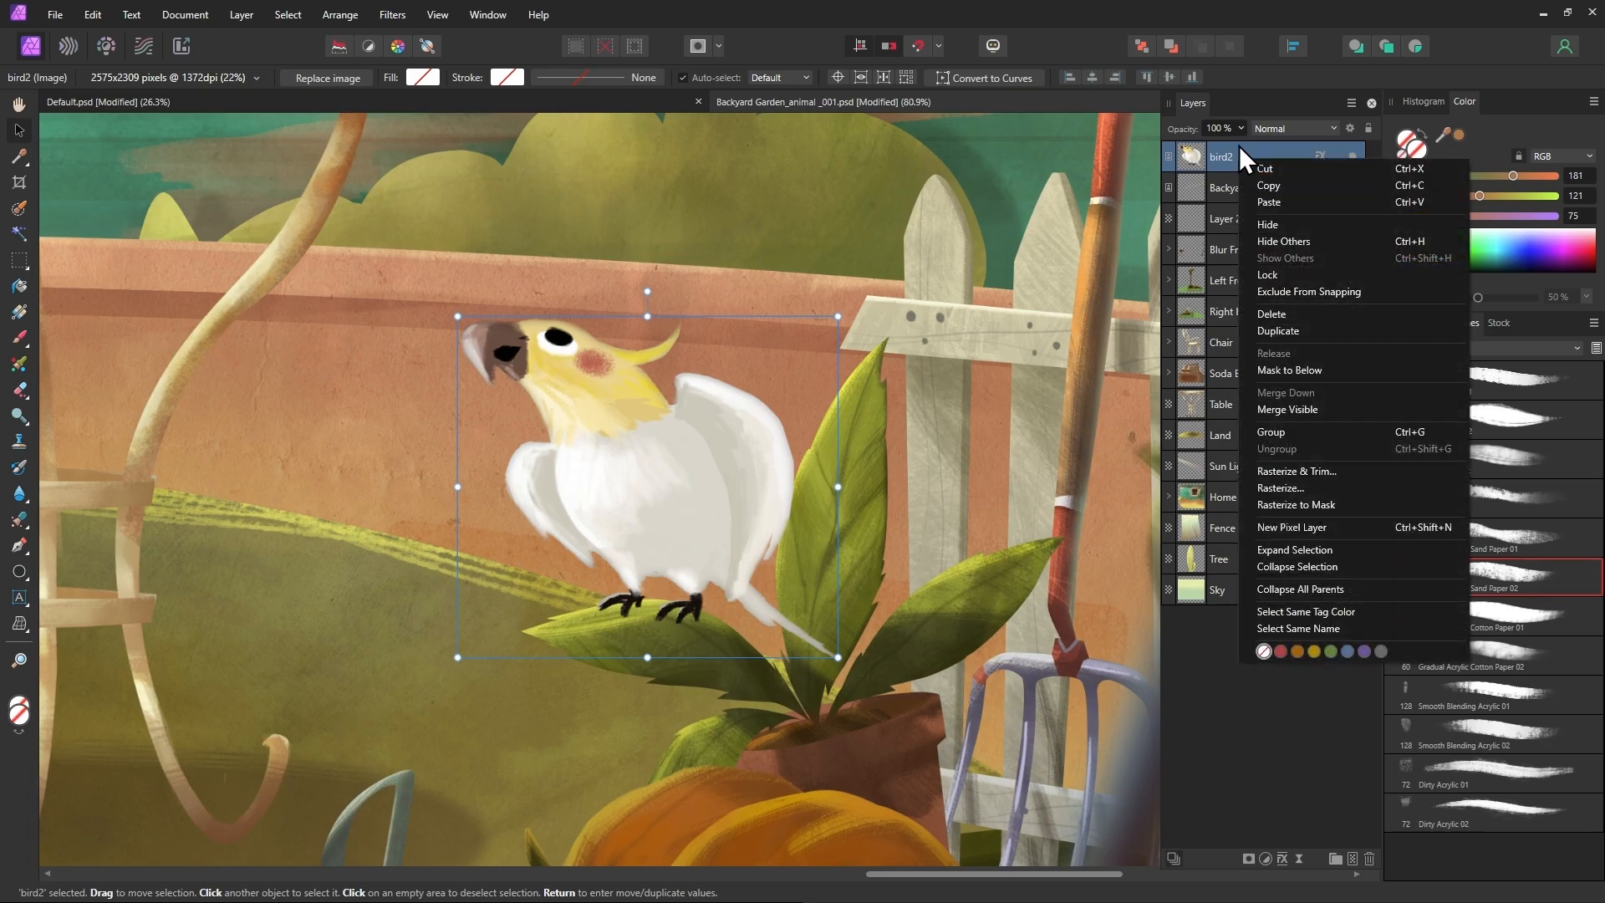
left_click(1301, 490)
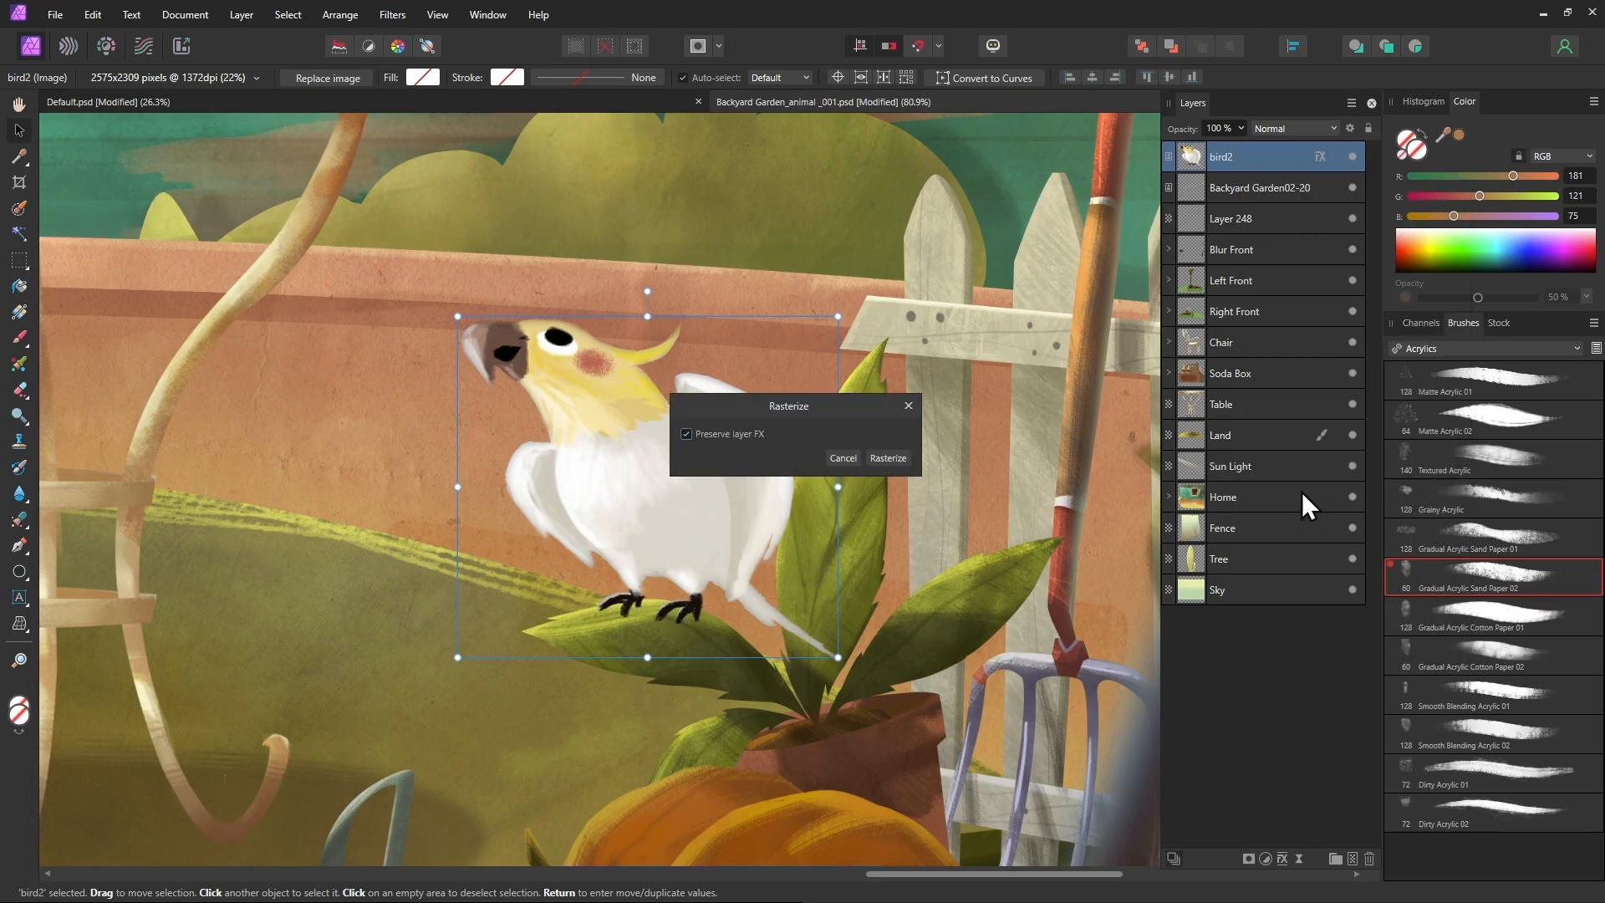
left_click(889, 456)
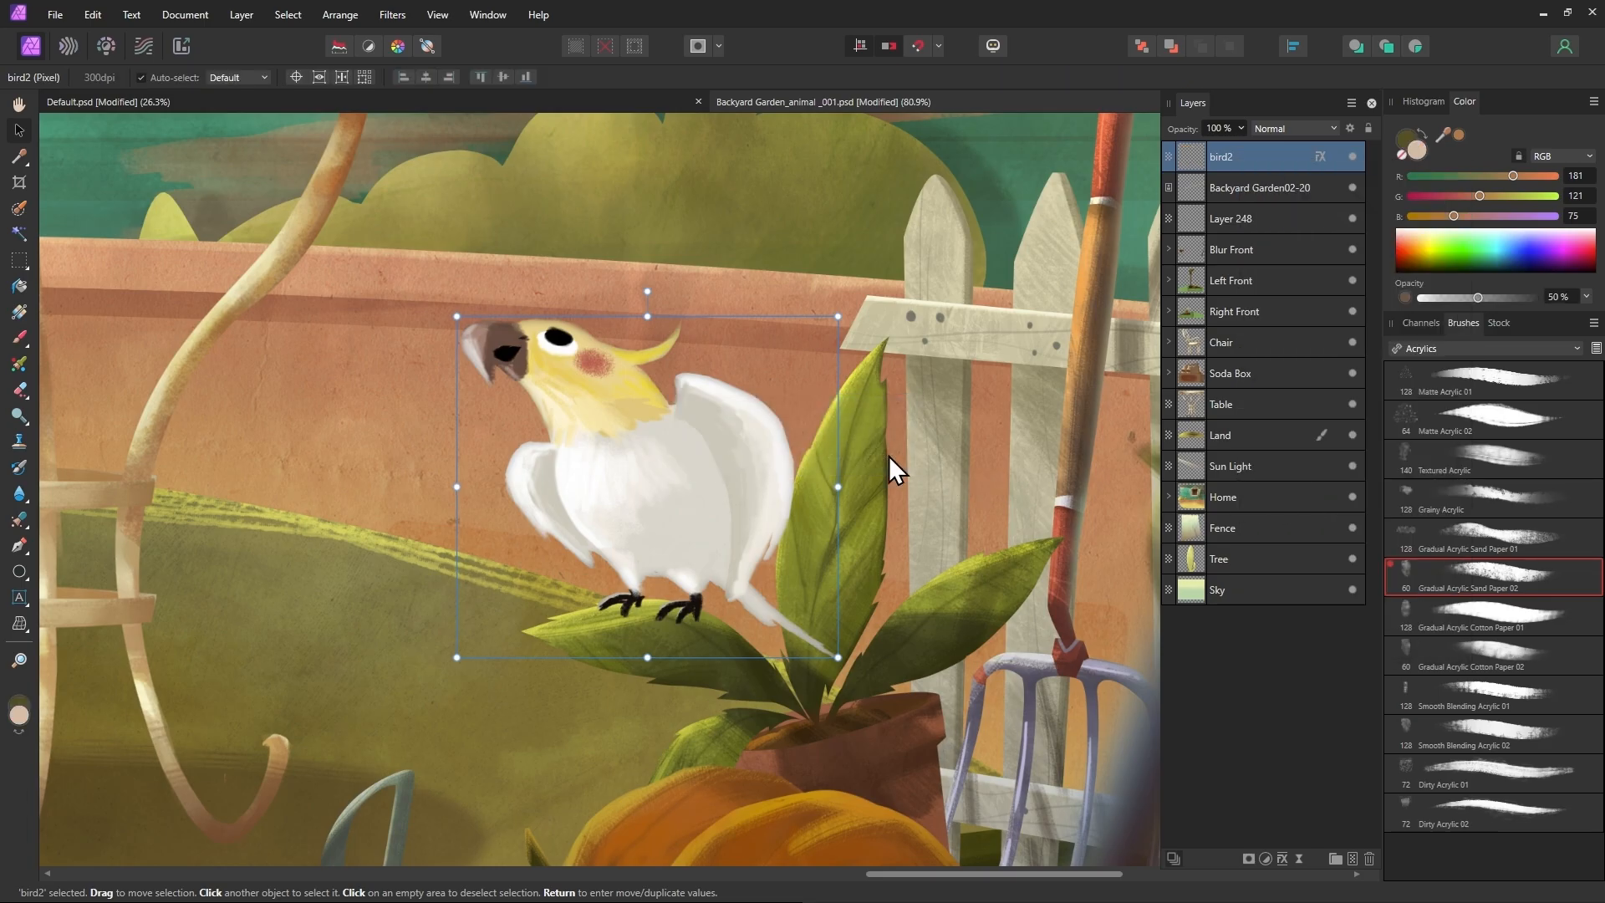
Step: Export the garden with the bird and bunting as a PSD over "Backyard Garden_animal test _002 .psd" to update the scene
left_click(859, 15)
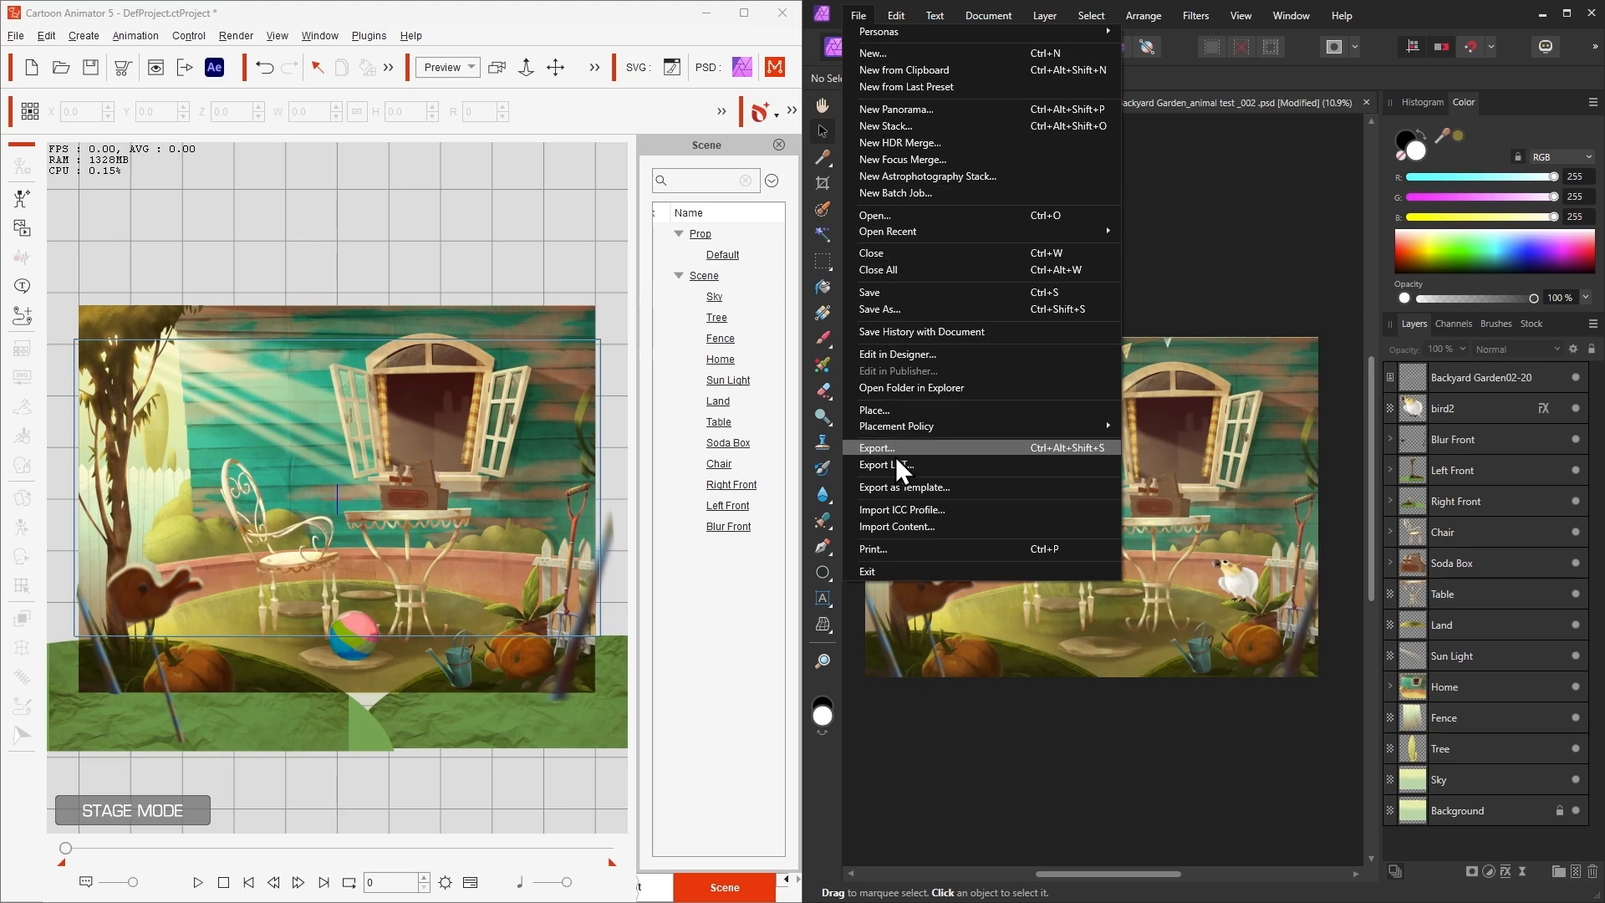
left_click(895, 457)
left_click(1027, 704)
double_click(1211, 193)
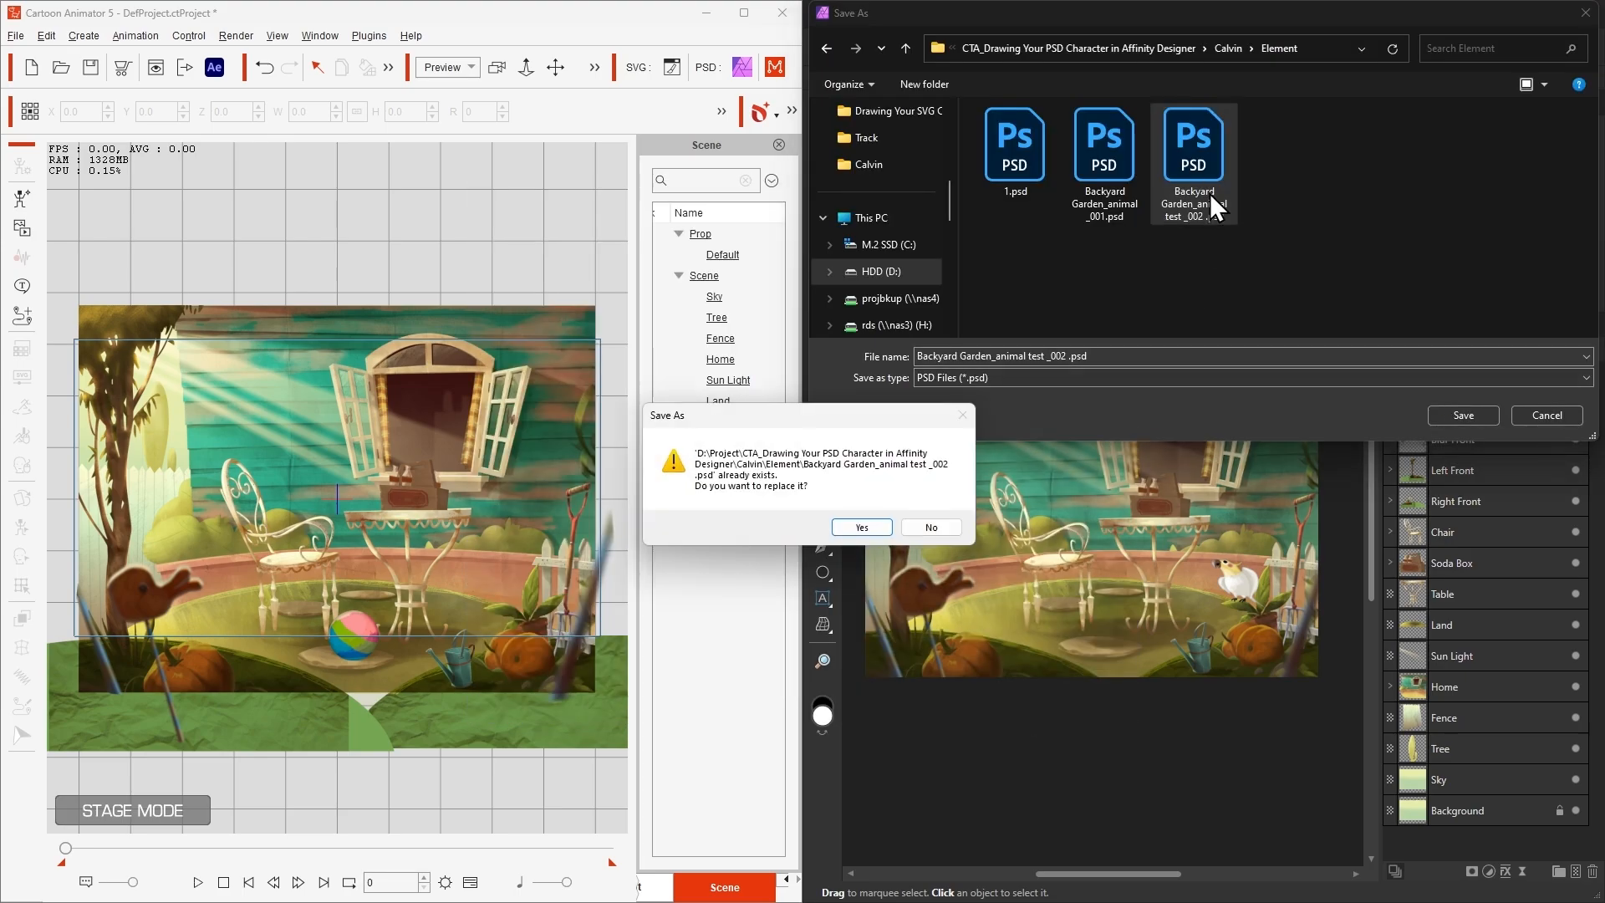
left_click(874, 529)
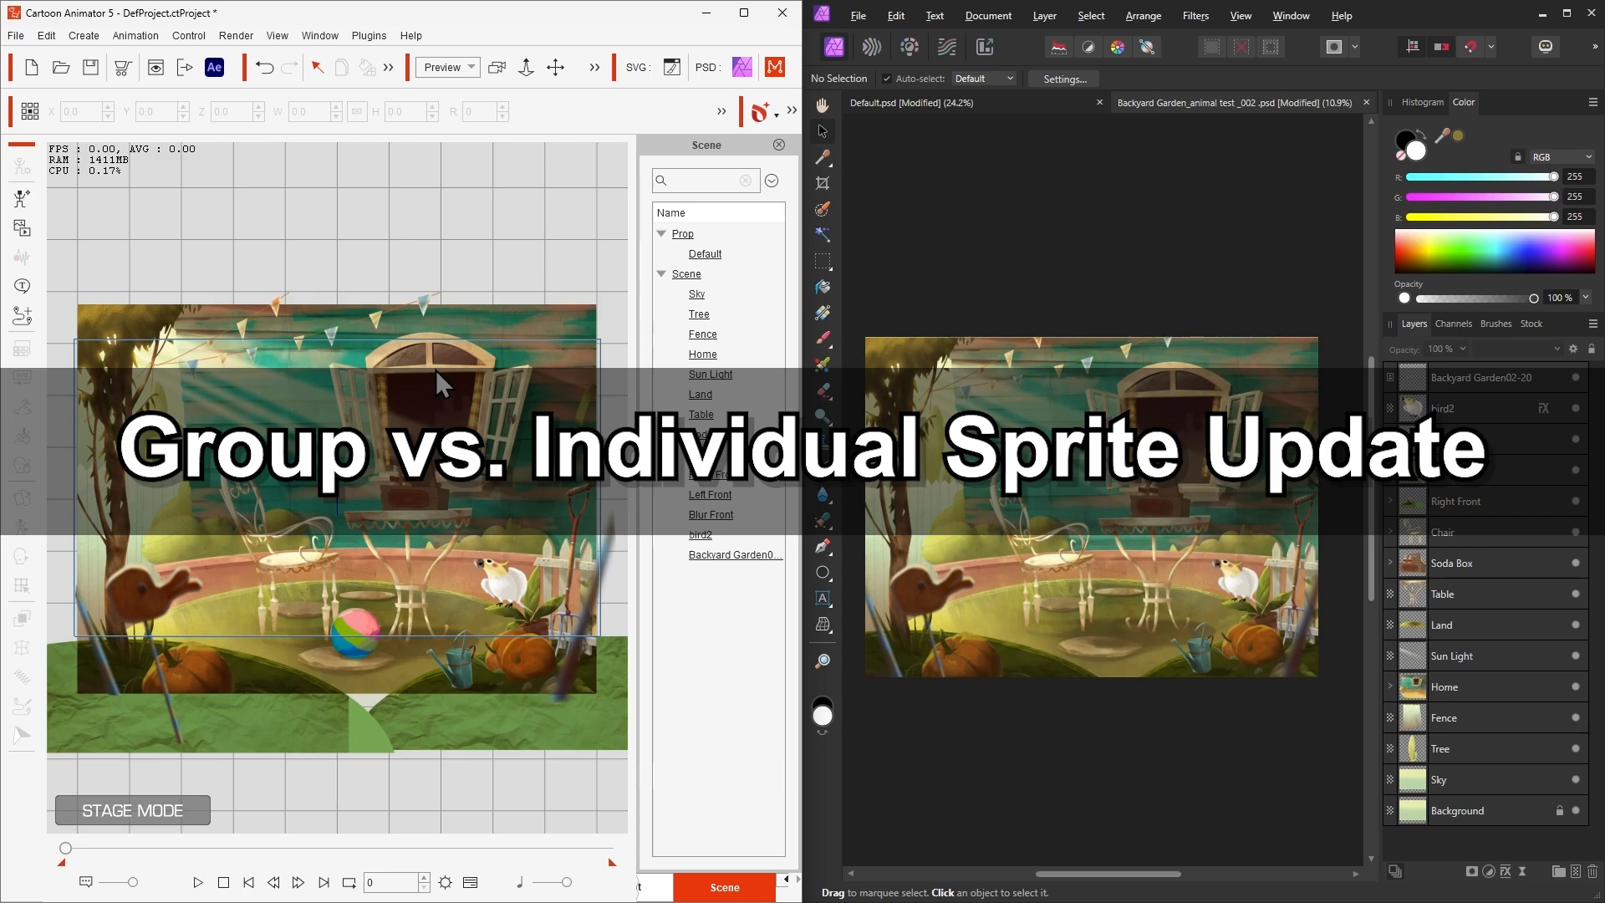
Step: Open the scene's chair in Composer mode and inspect its layers by hiding and showing the chair body layer
left_click(297, 560)
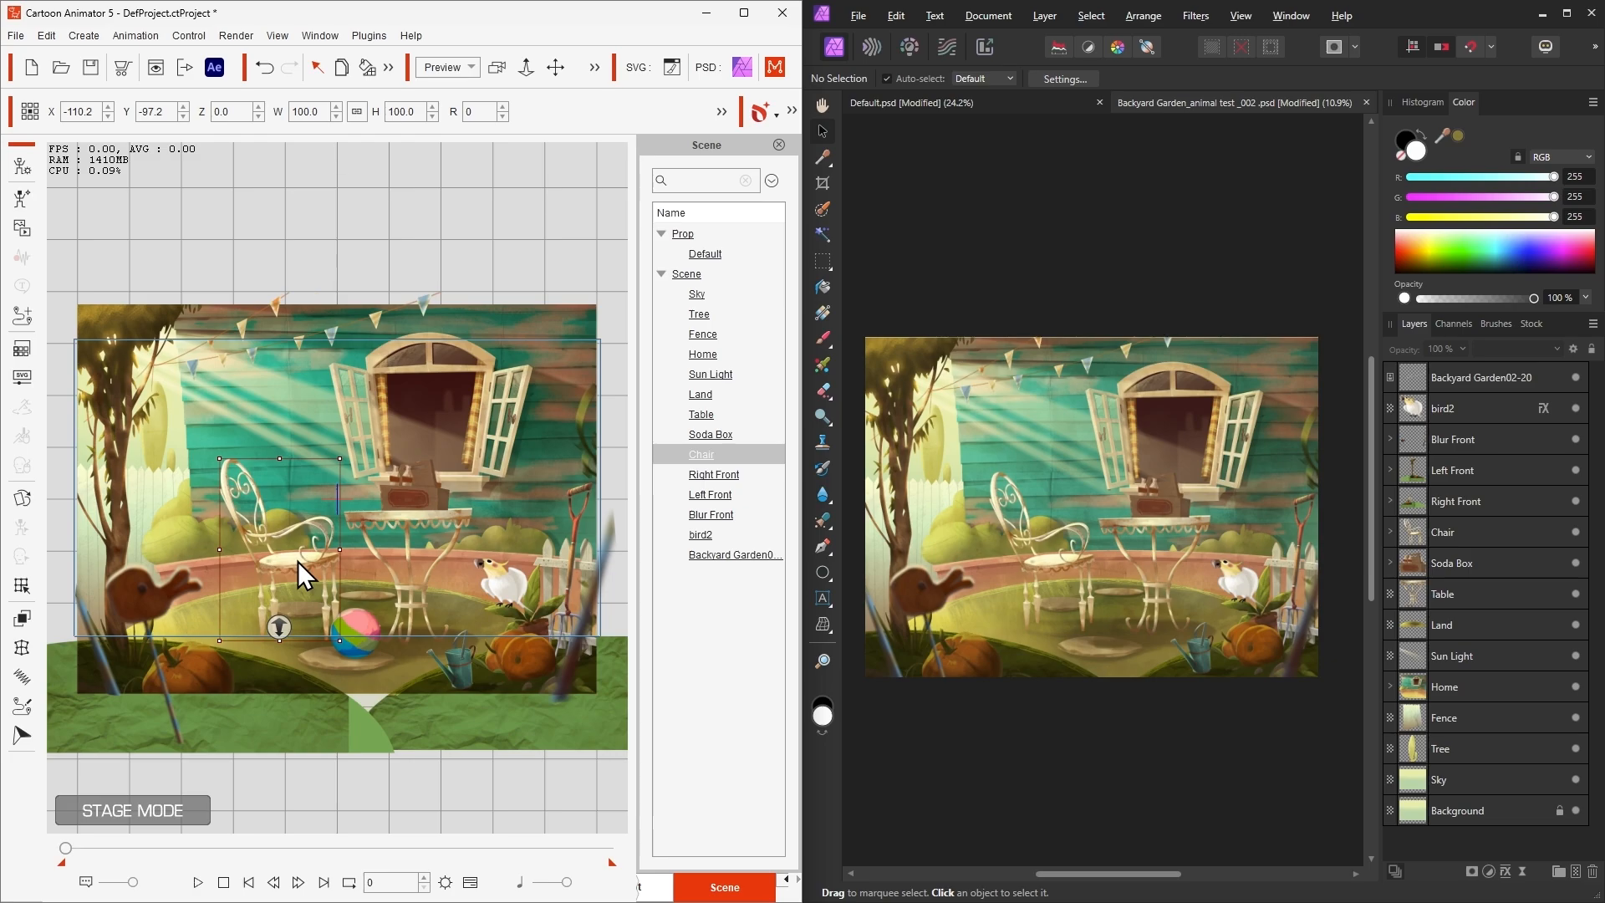
left_click(22, 165)
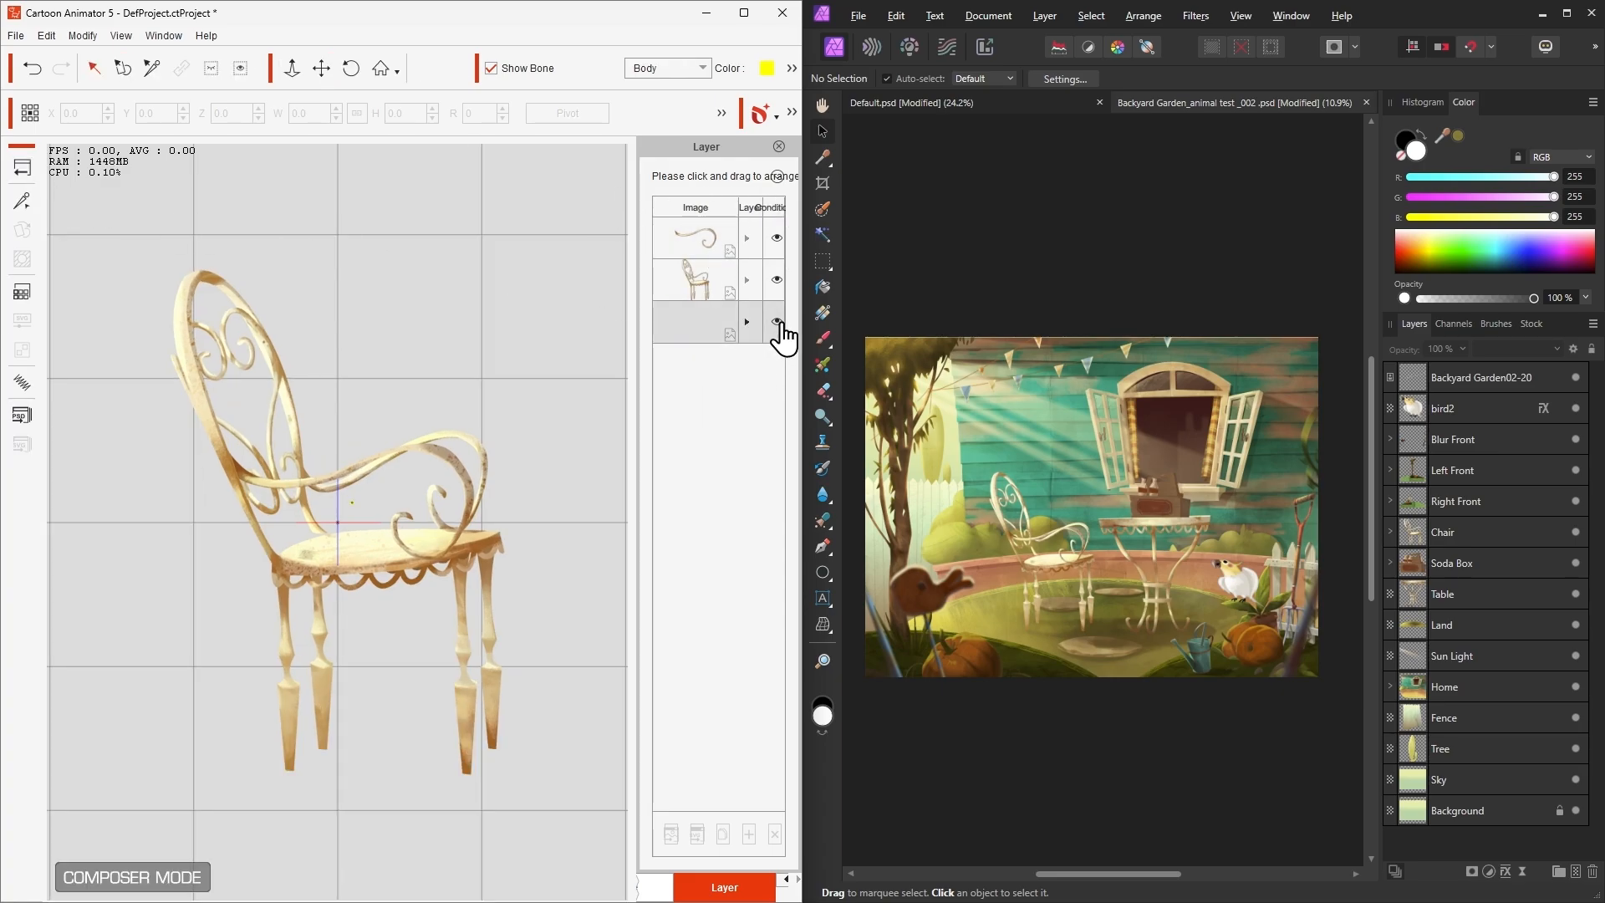
left_click(780, 261)
left_click(778, 280)
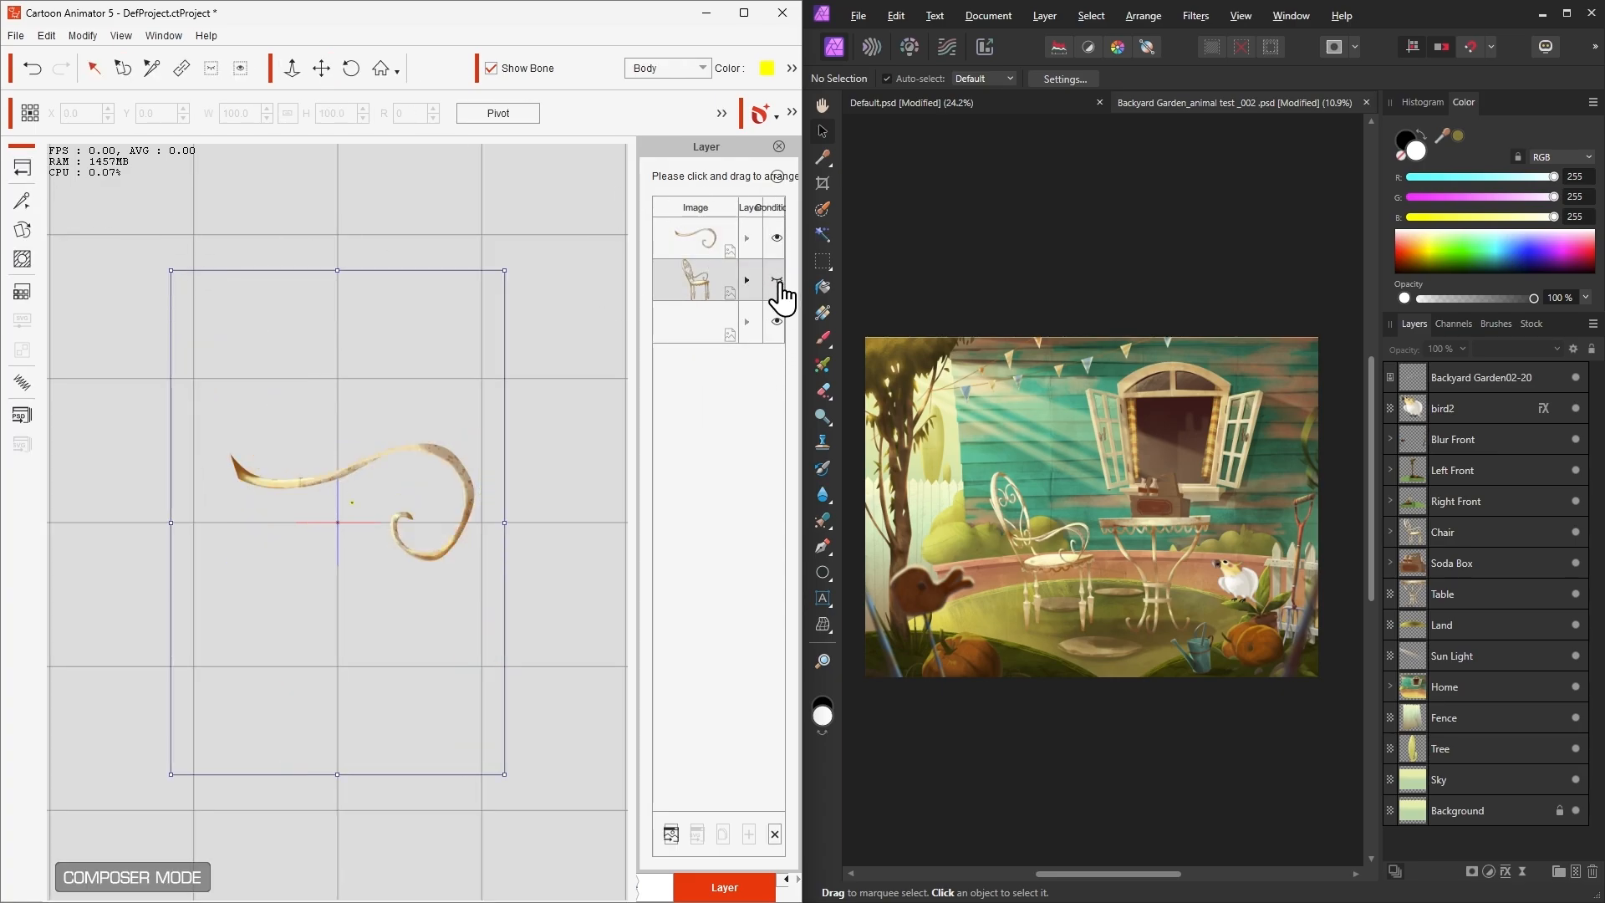
left_click(780, 285)
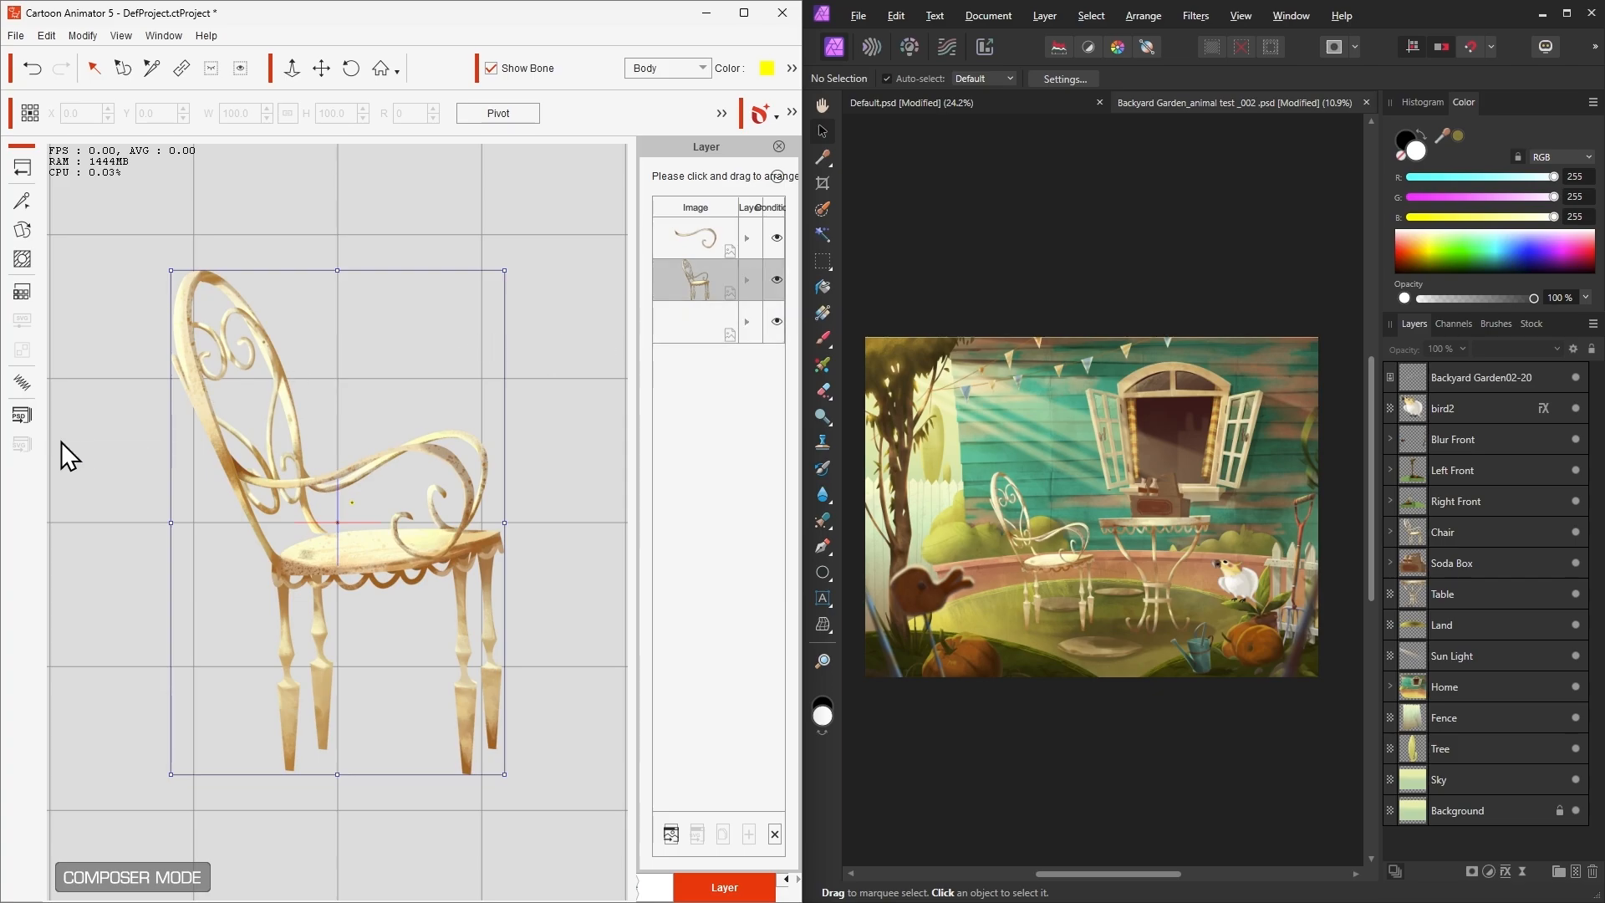
Step: Open the chair in Affinity Photo as a PSD at scale 1.0 and expand its RL_Image group
left_click(17, 419)
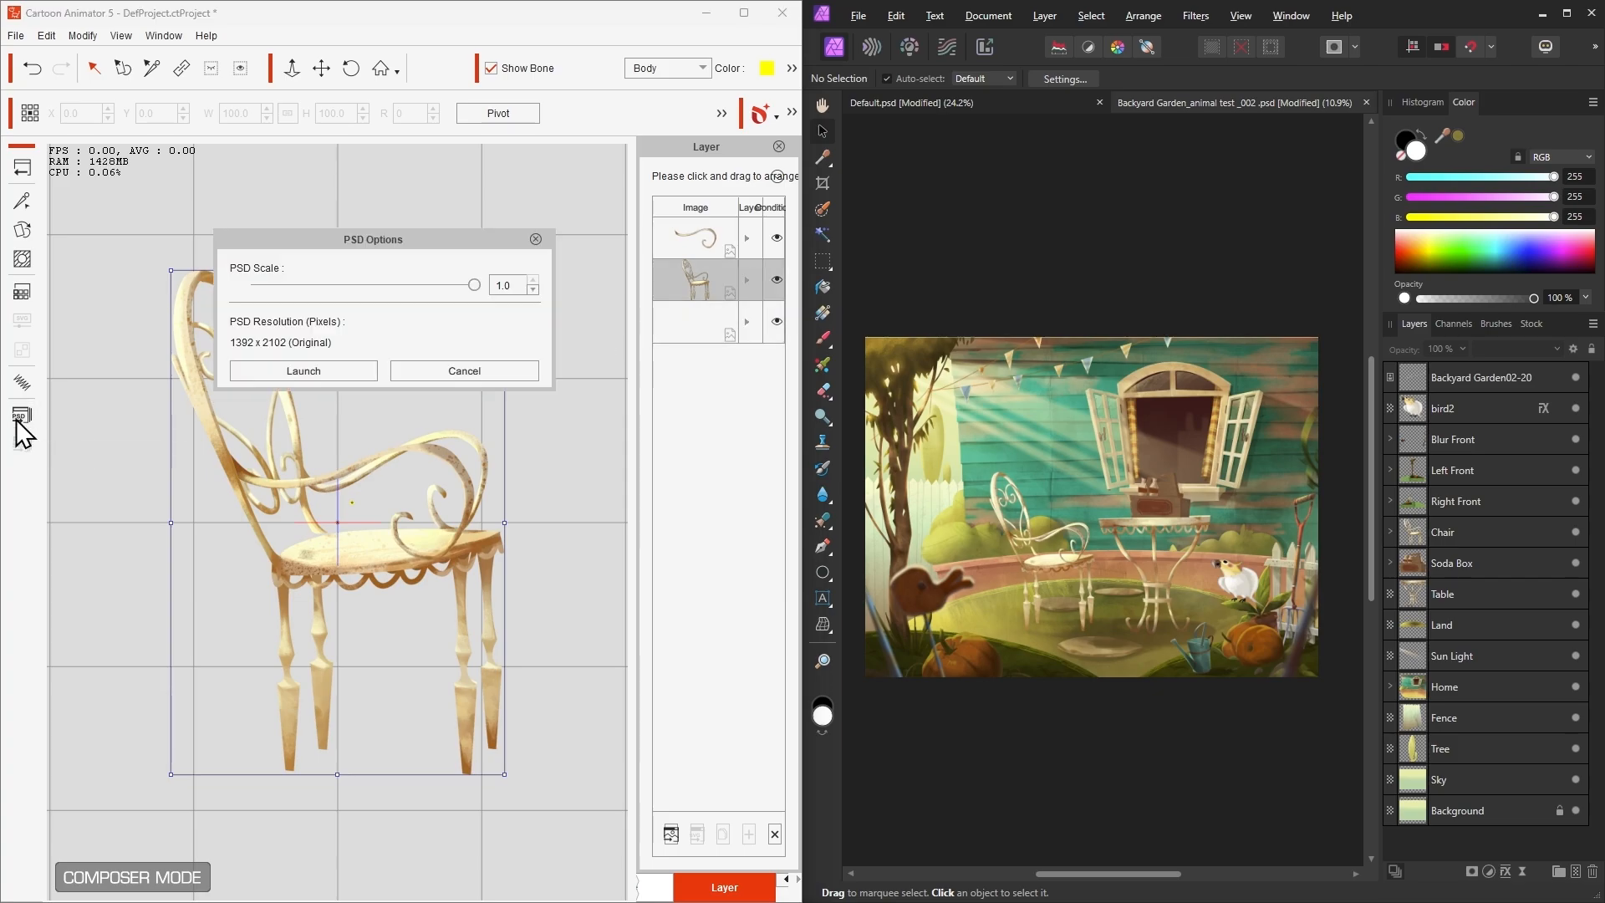
left_click(327, 370)
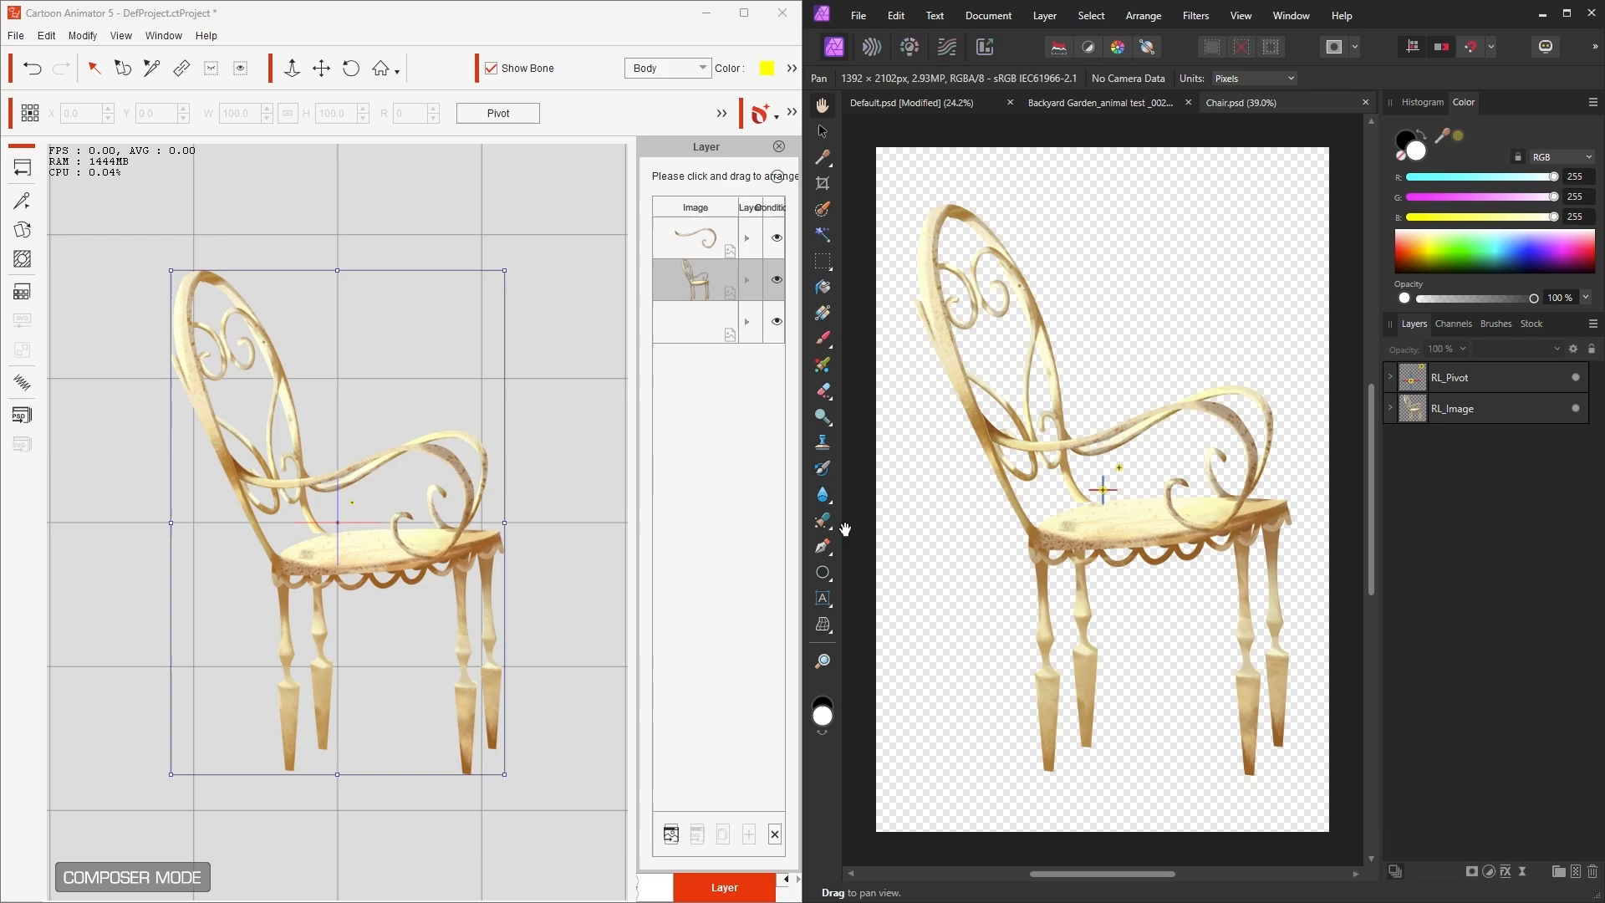
left_click(1390, 408)
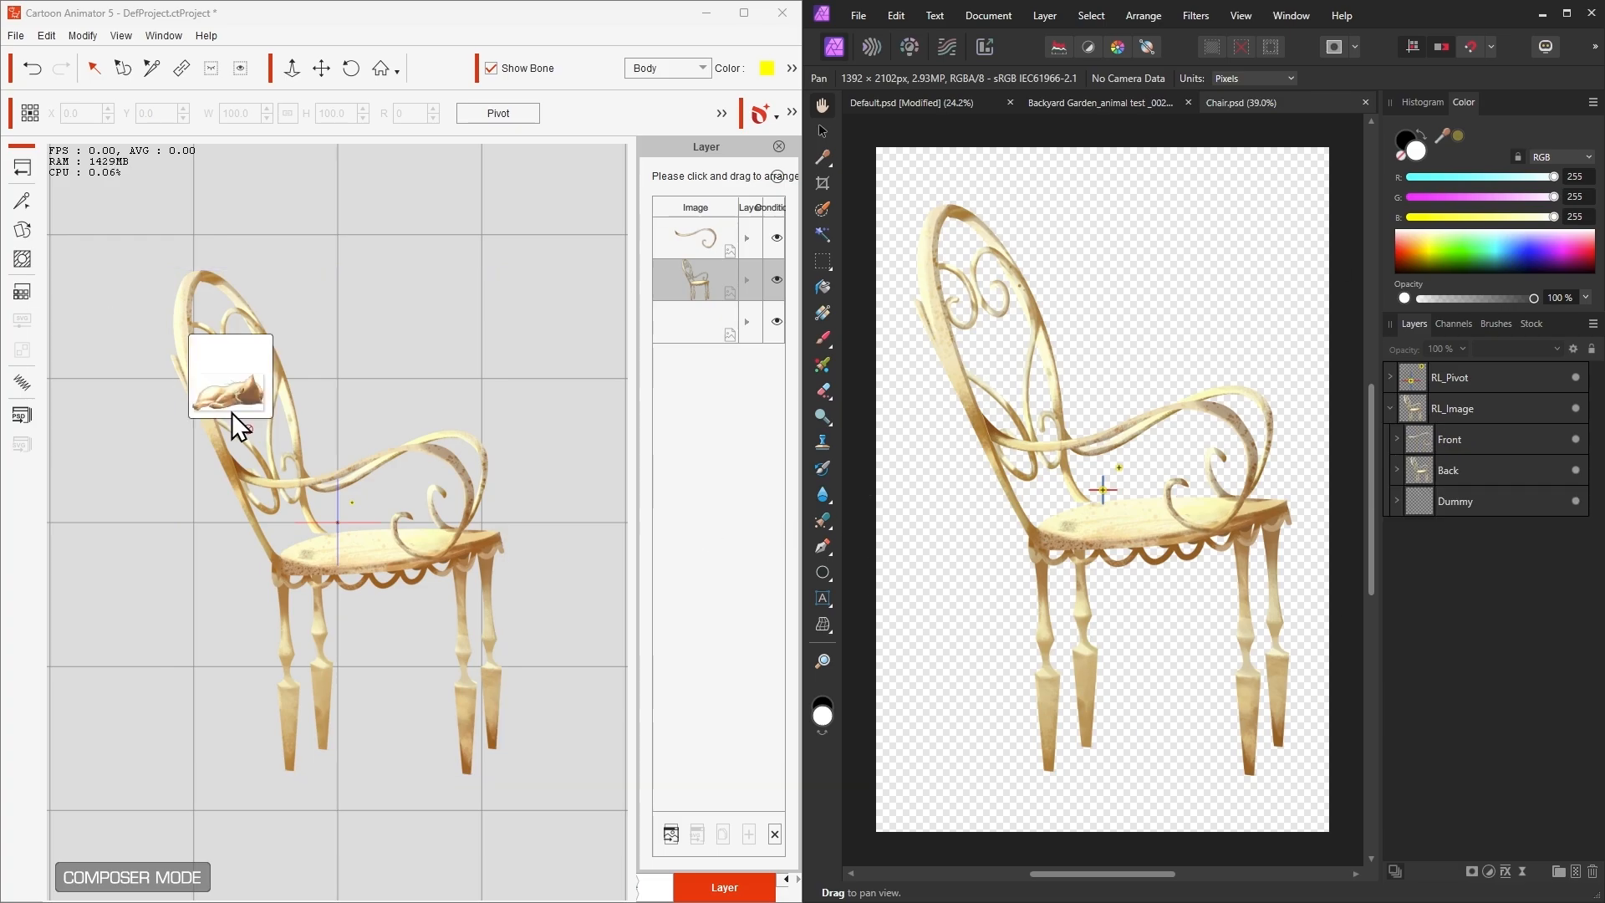
Step: Place the cat image in Chair.psd, shrunk to fit the seat, with its layer between Front and Back in RL_Image
left_click_drag(232, 413, 1102, 464)
scroll(1097, 454, "down", 2)
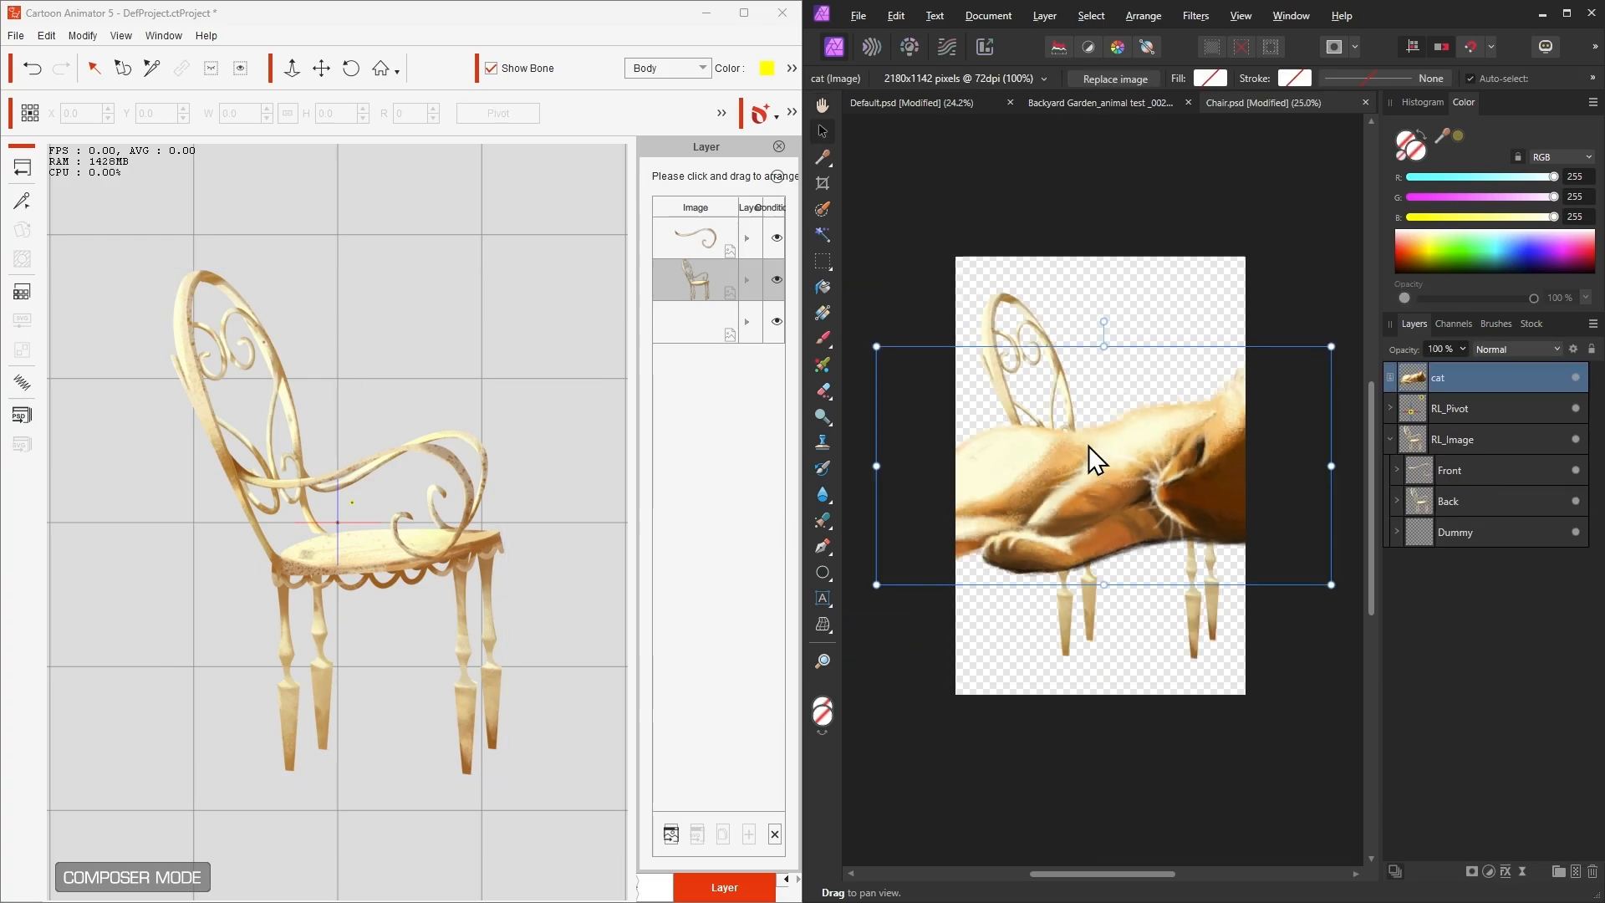
left_click_drag(876, 345, 1101, 468)
left_click_drag(1207, 421, 1176, 472)
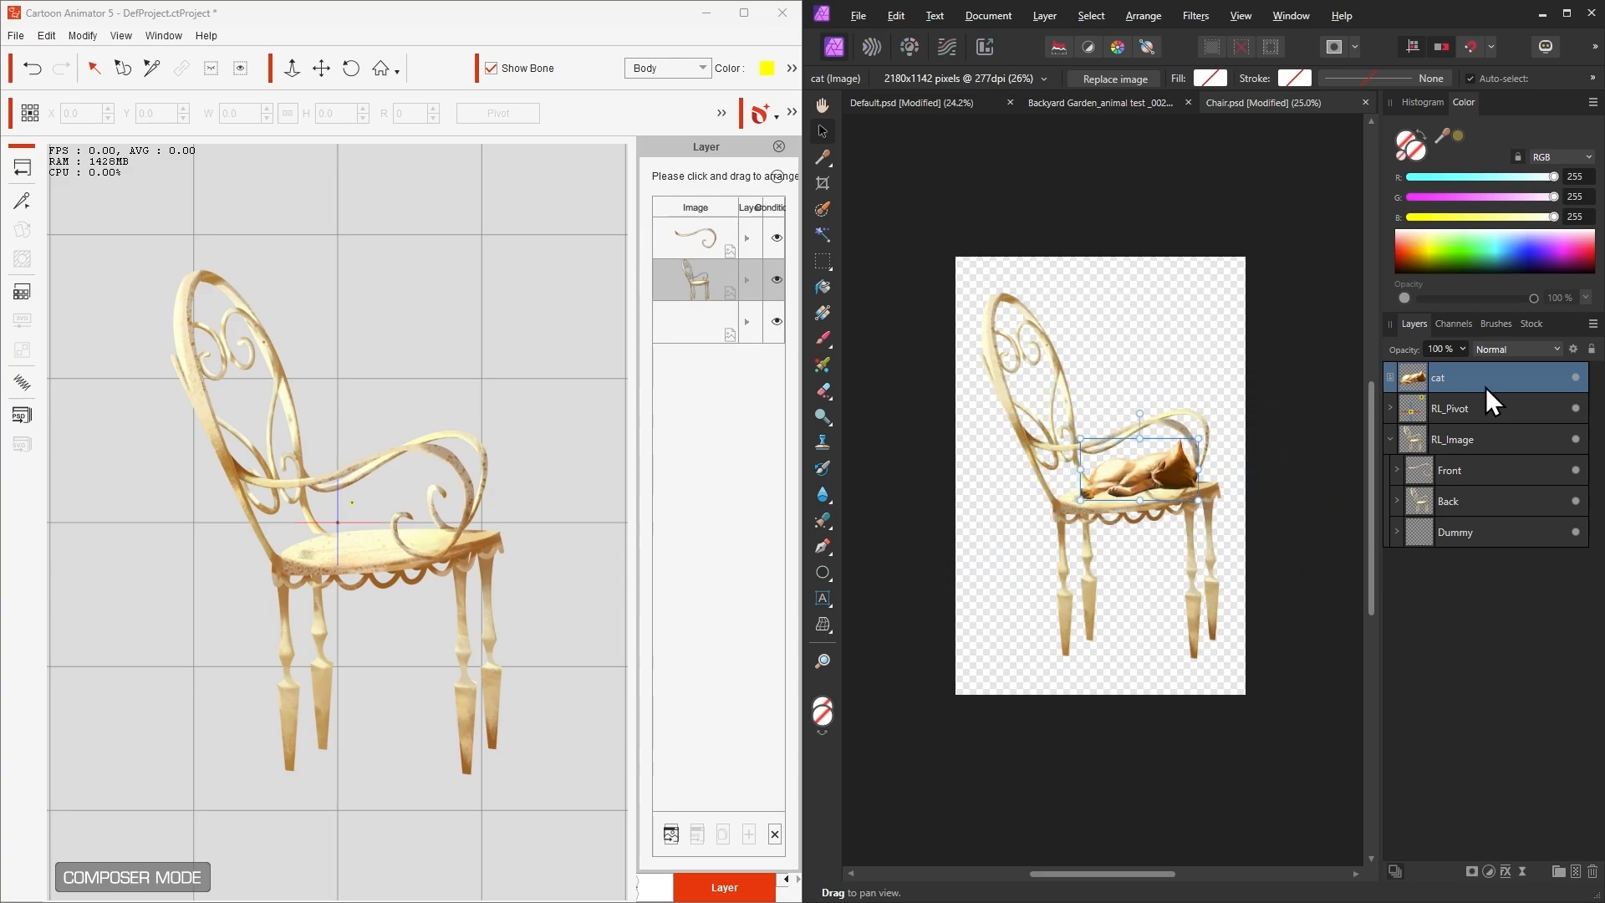
left_click_drag(1486, 388, 1487, 480)
left_click(1291, 499)
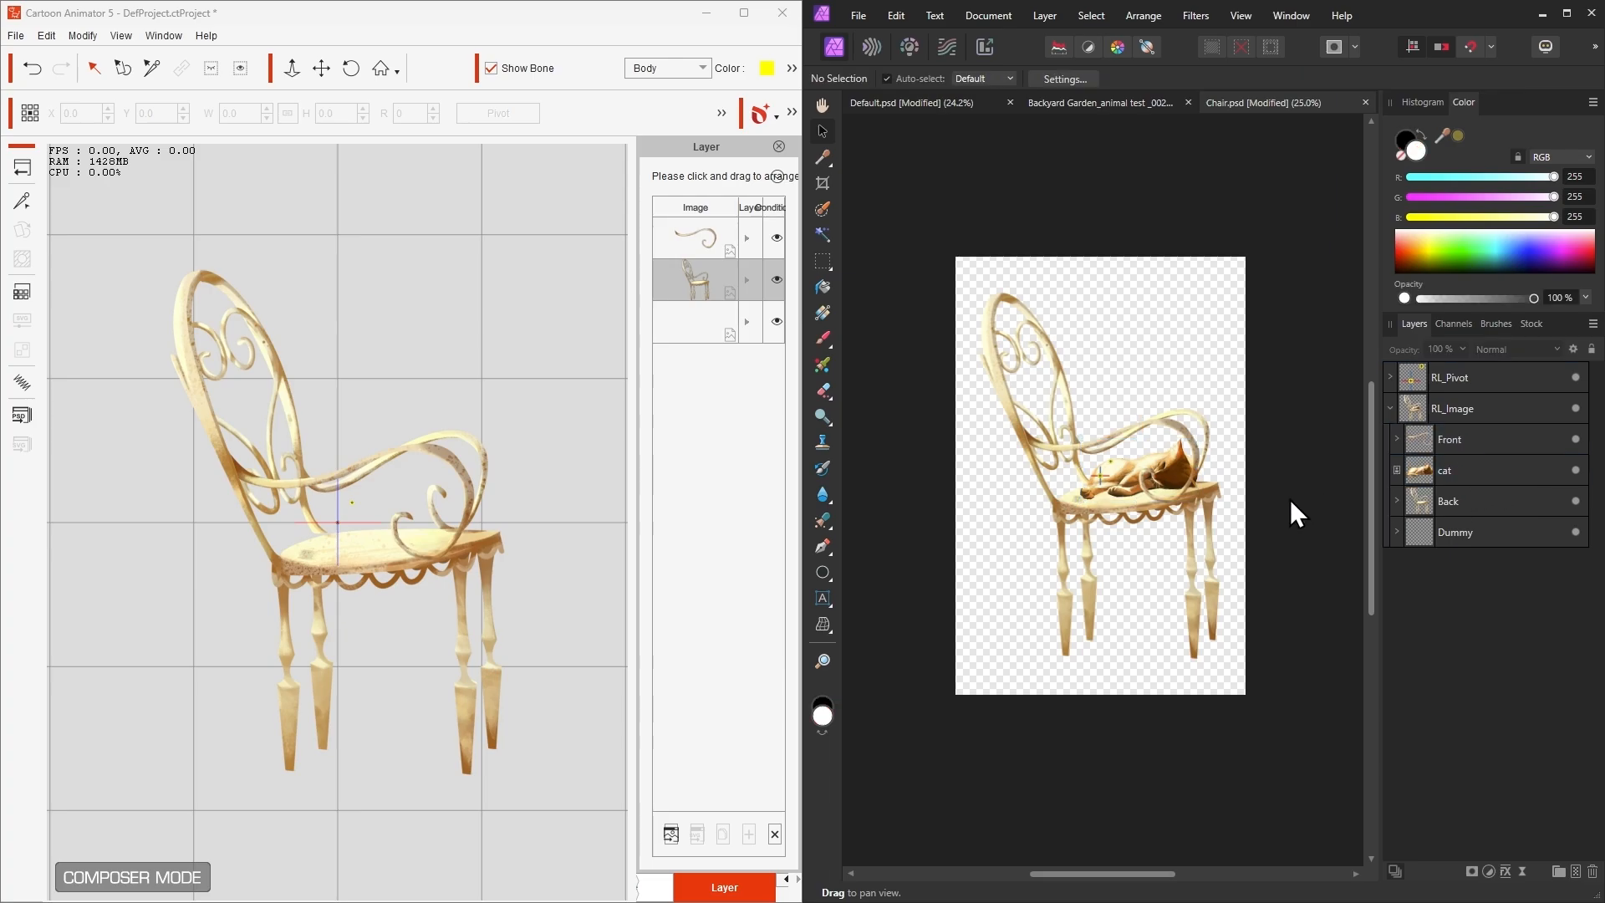
Step: Export the chair with the cat as a PSD over Chair.psd in the CTA5Temp folder and return Cartoon Animator to the stage
left_click(858, 15)
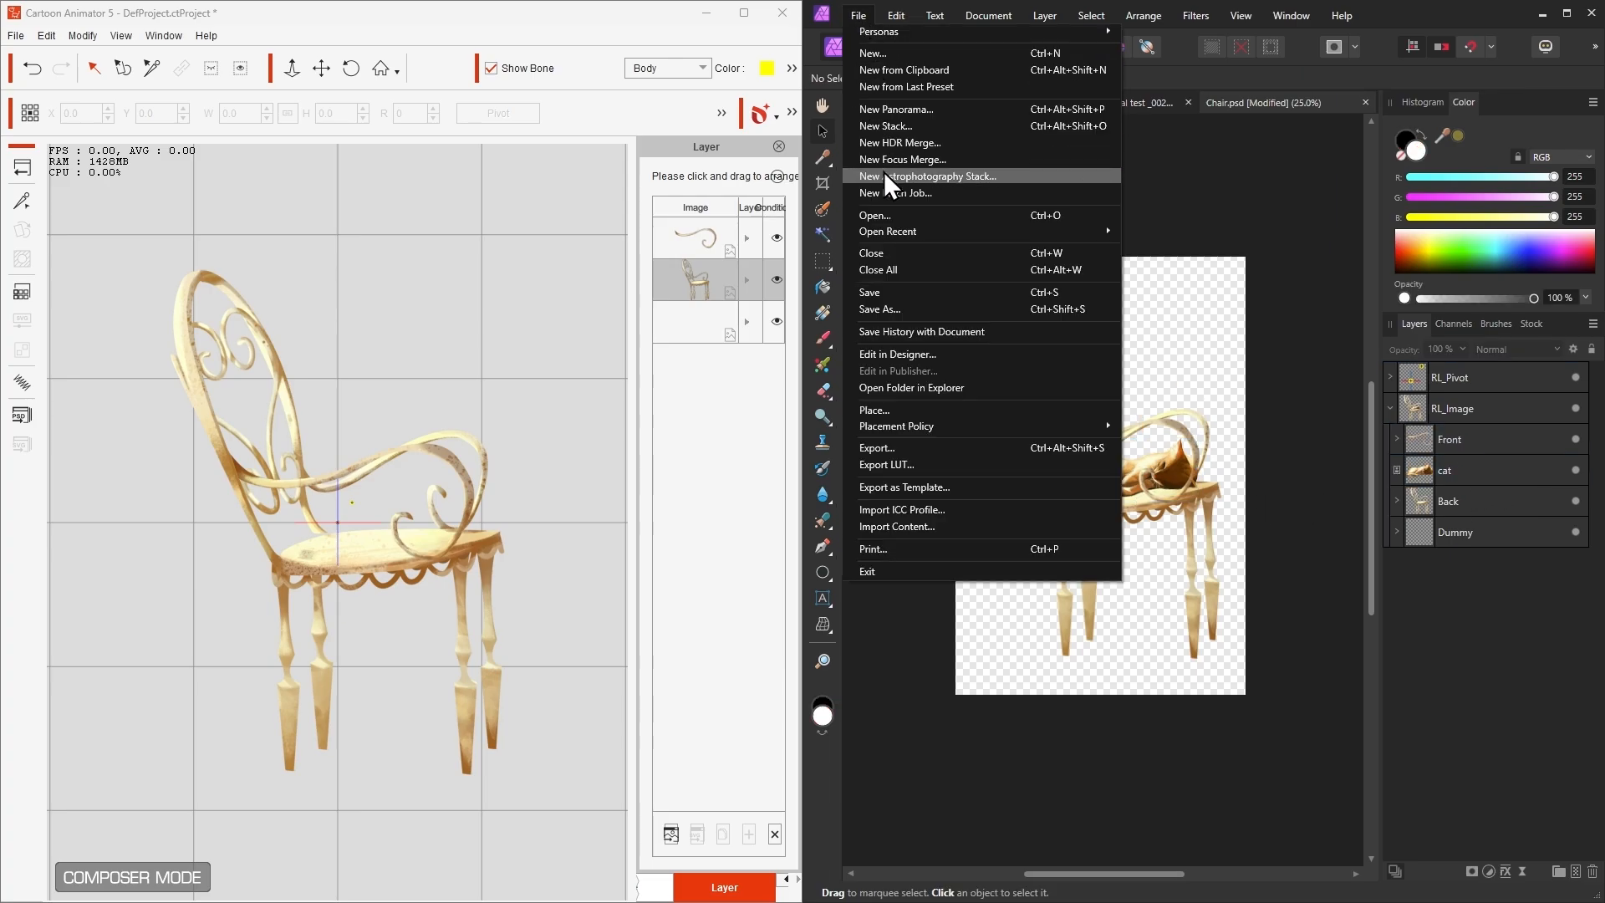
left_click(909, 444)
left_click(1030, 702)
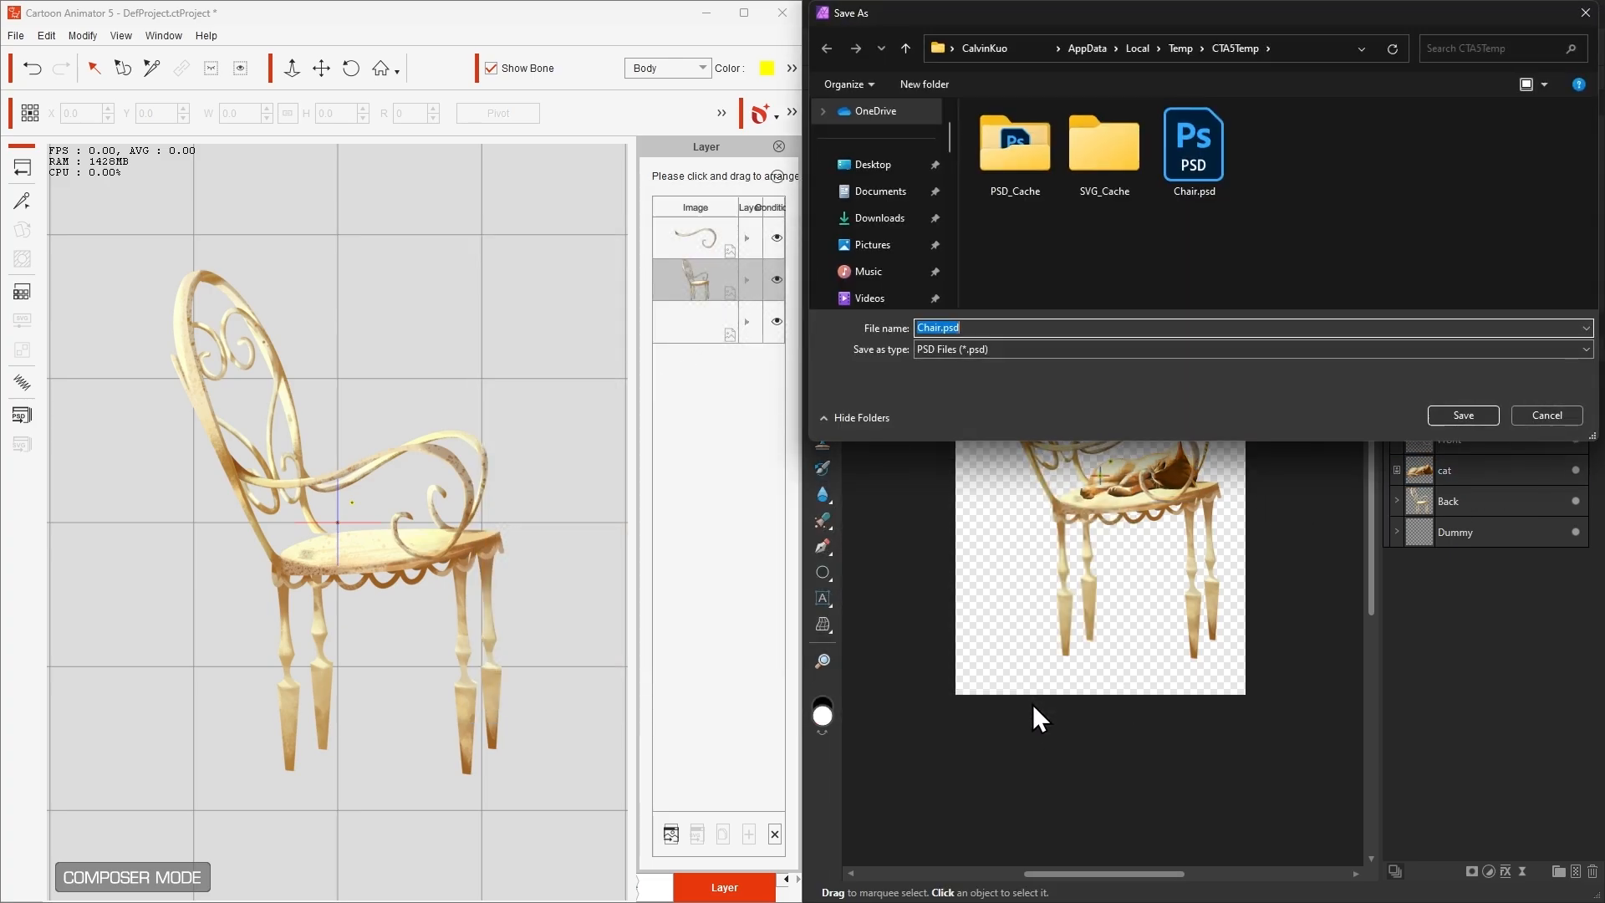
double_click(1194, 164)
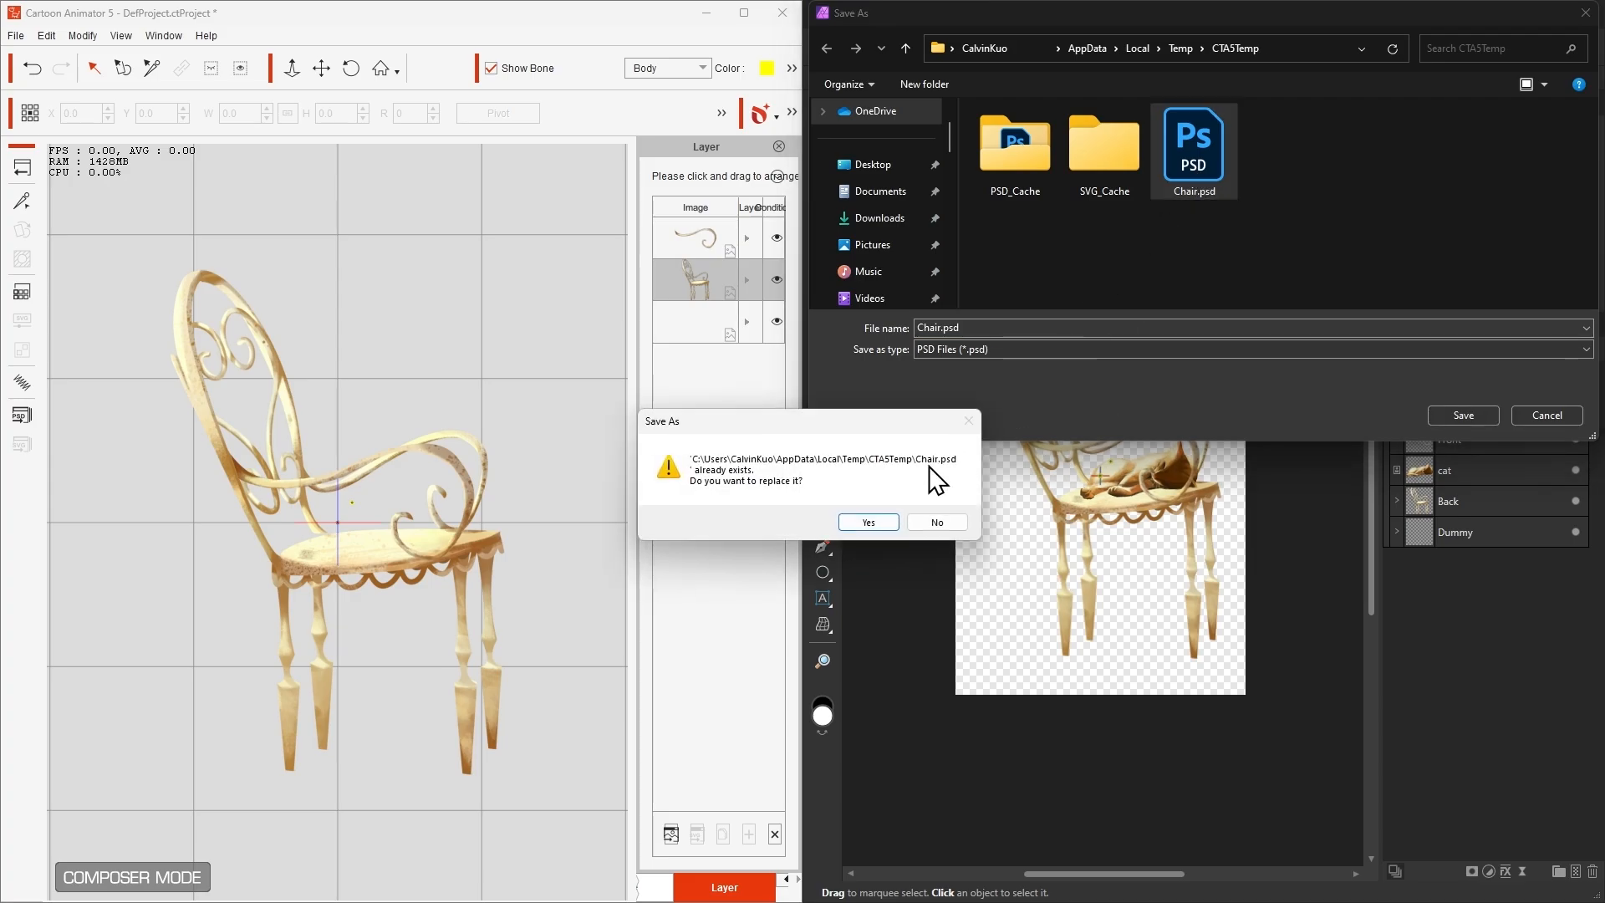
left_click(862, 519)
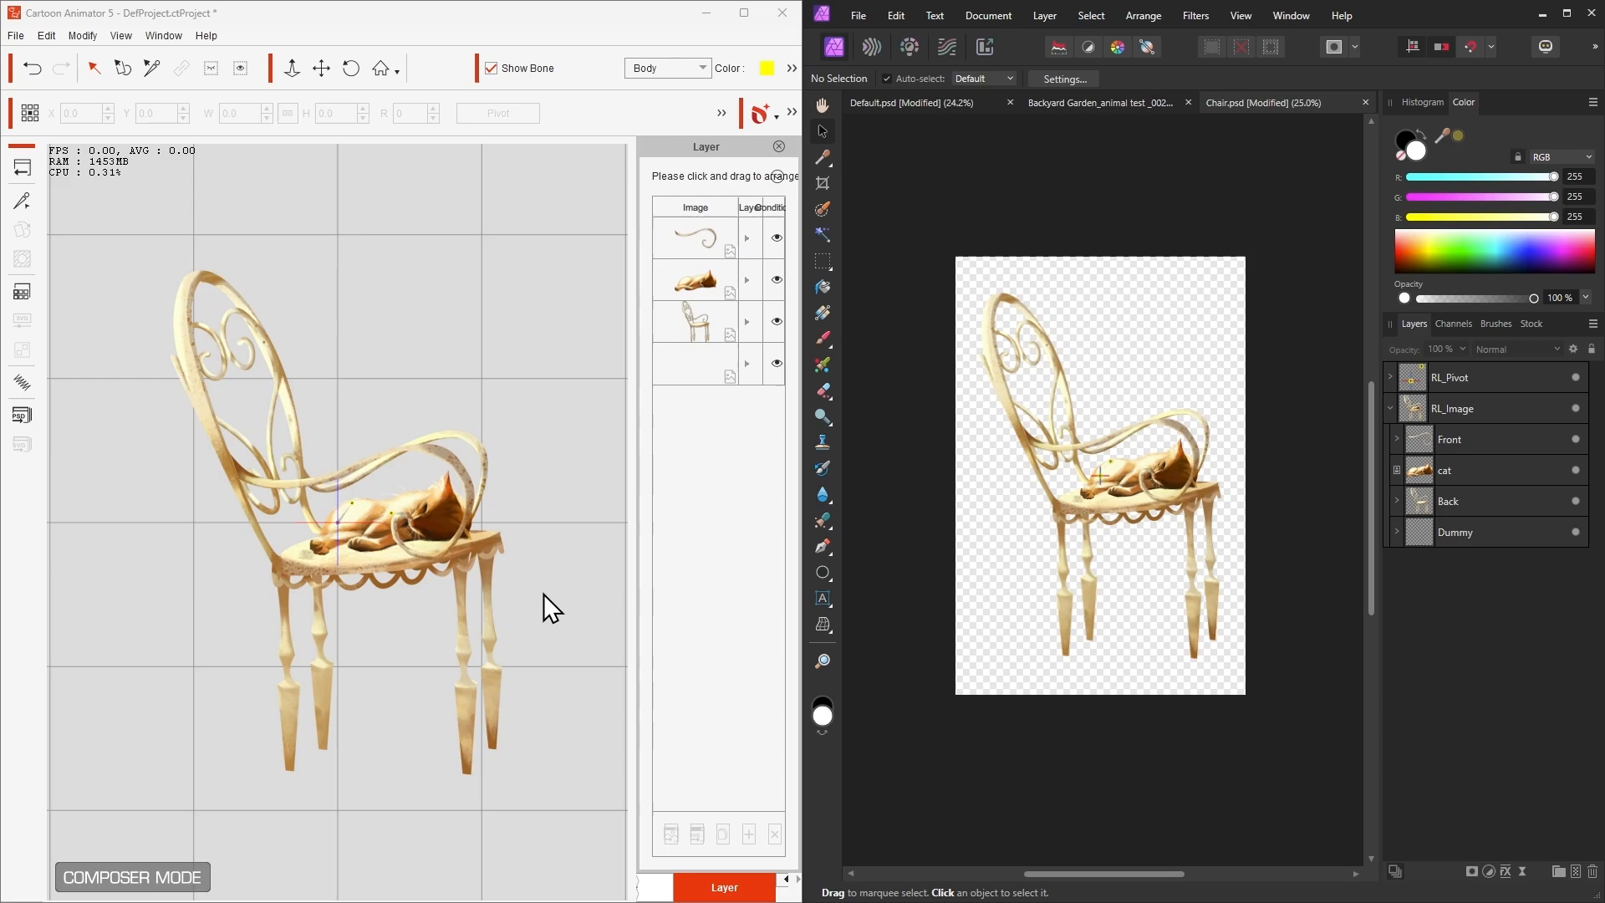
left_click(32, 173)
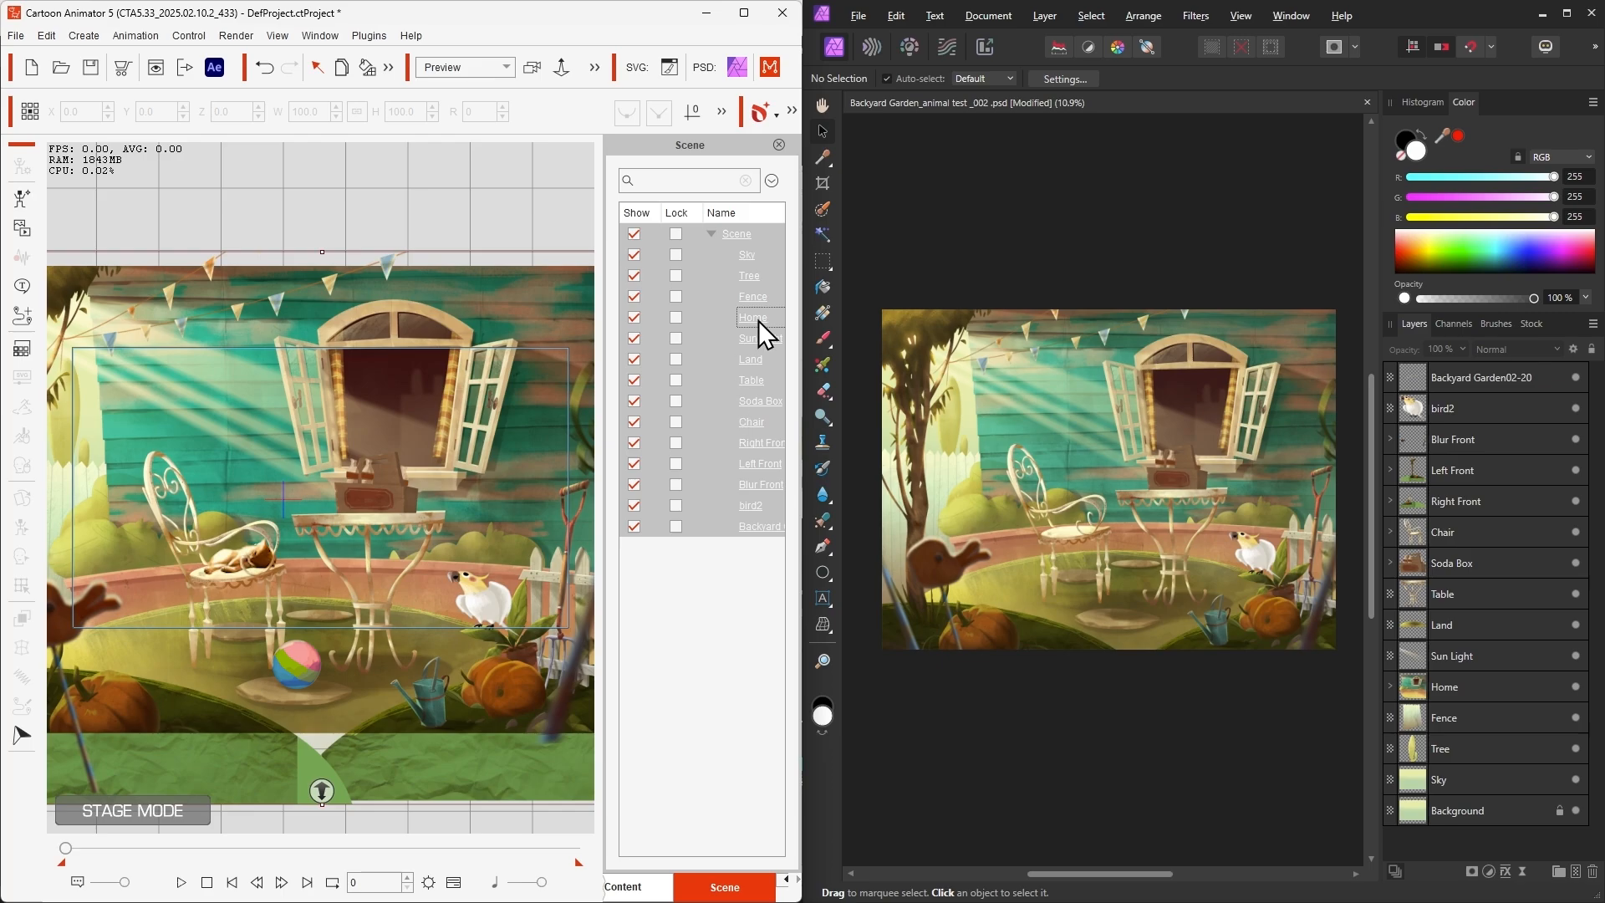
Step: Select the scene's Home layer, check what it covers by hiding and showing it, and open it in Composer mode
left_click(759, 319)
left_click(639, 317)
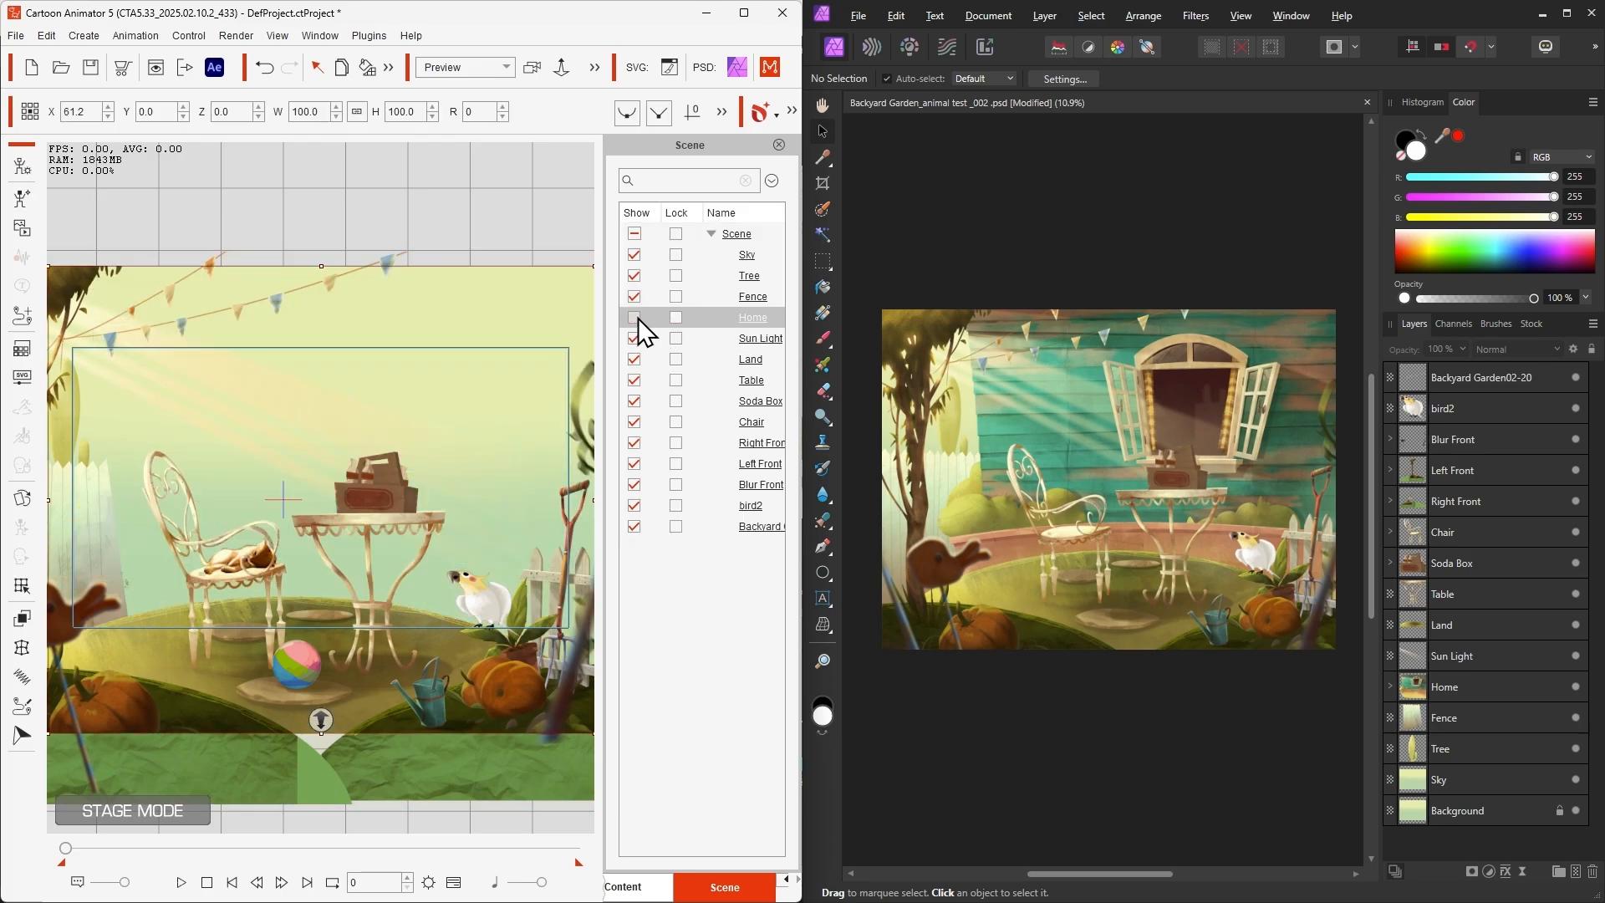
left_click(639, 317)
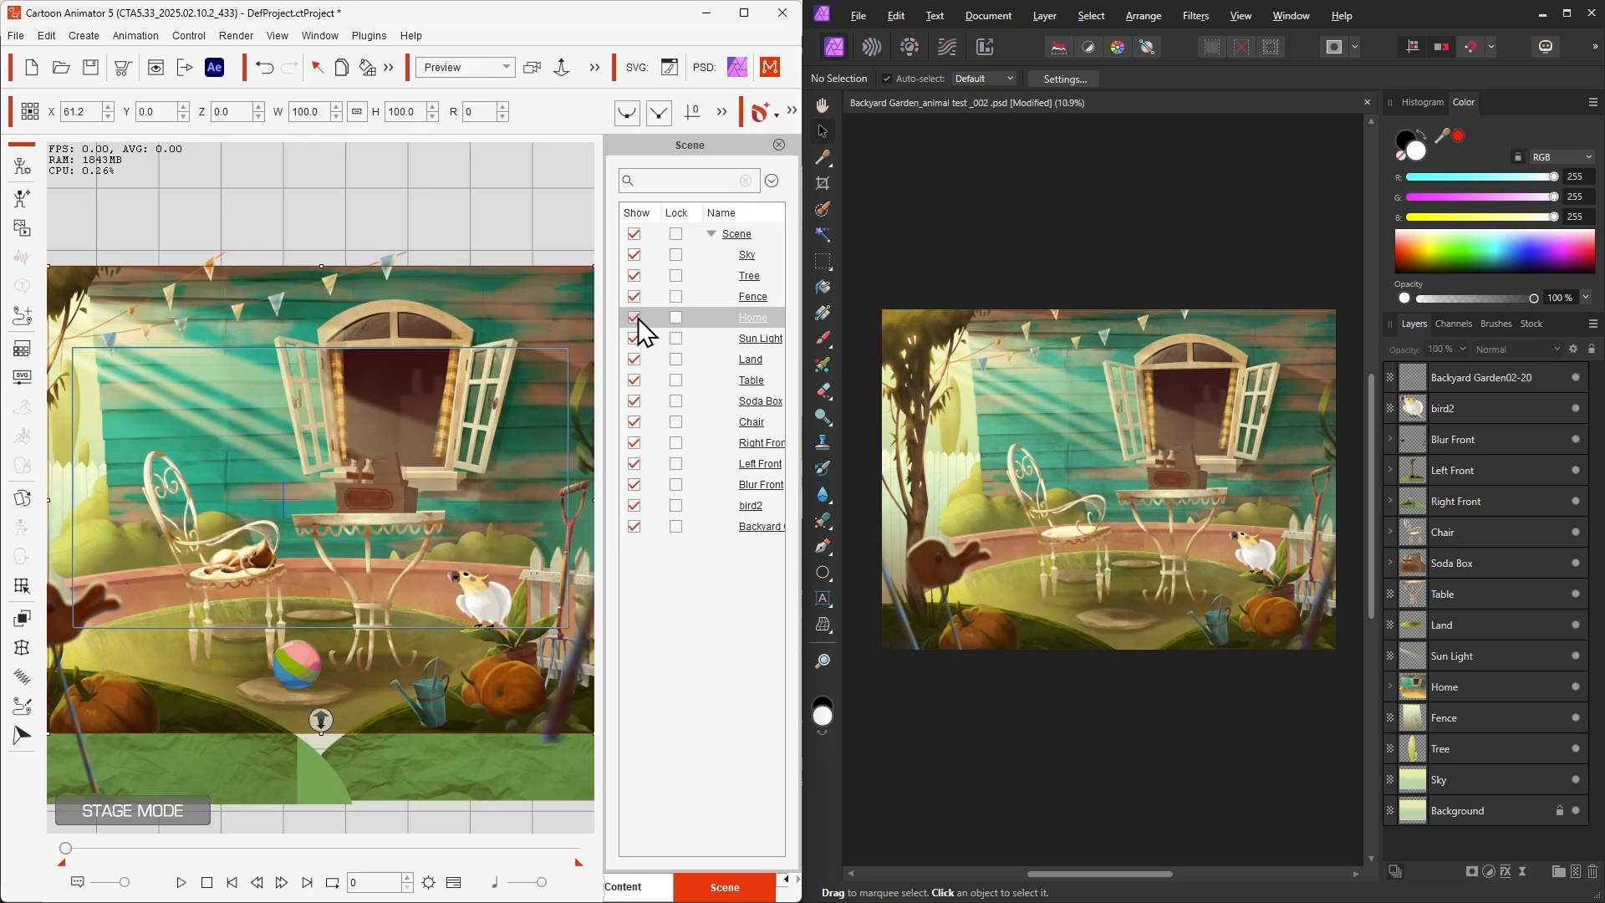
left_click(25, 165)
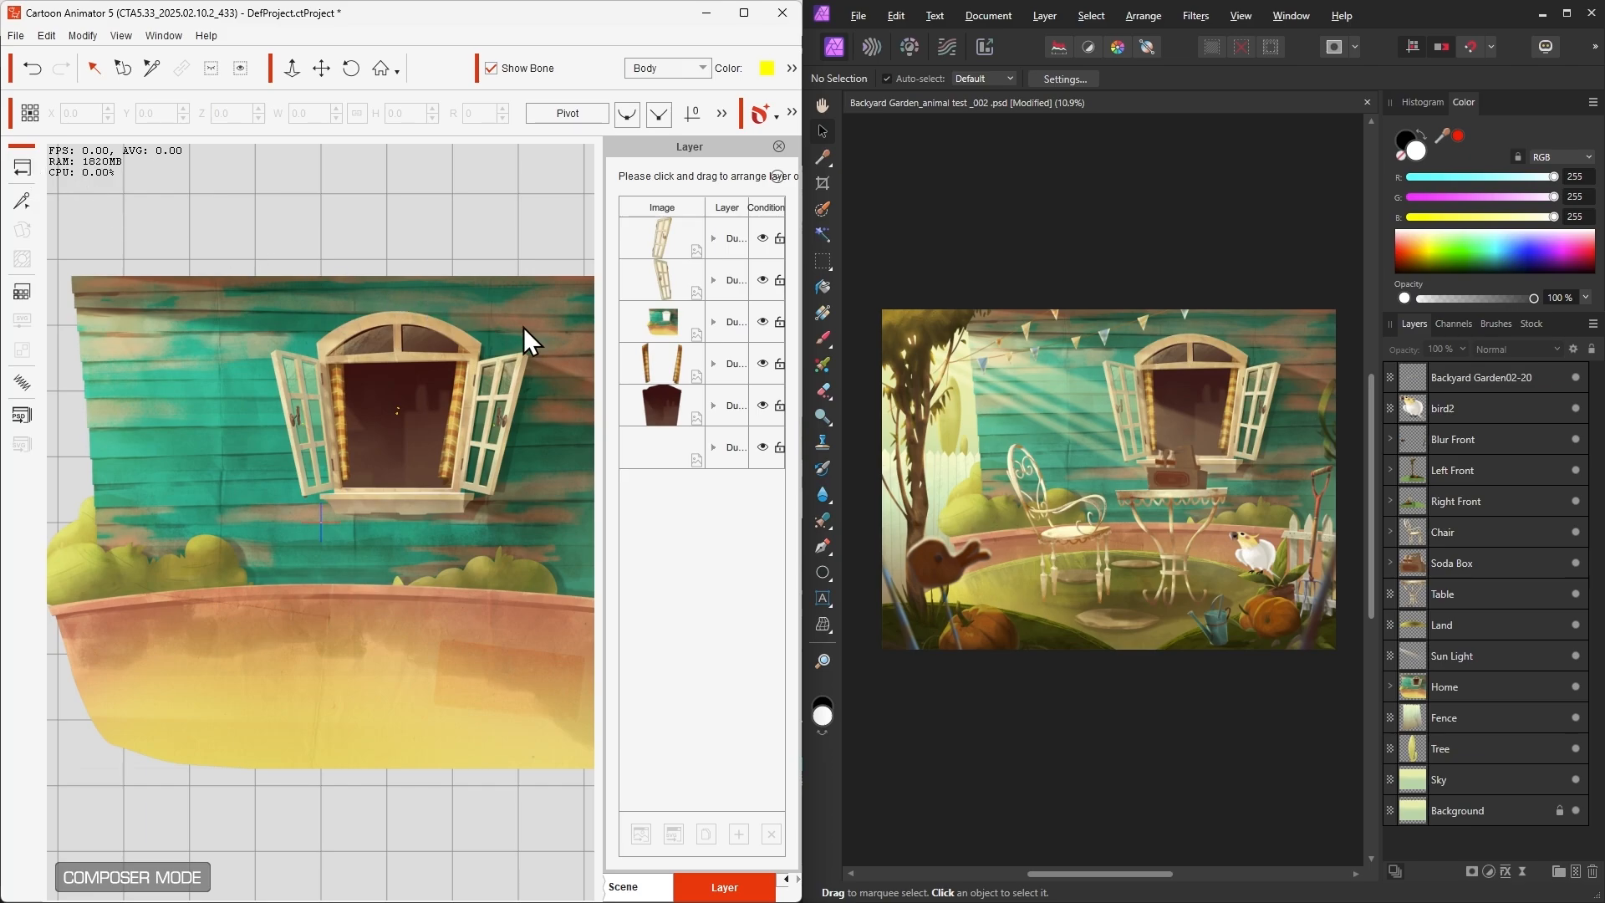
Step: Select the house wall sprite Layer 247, bring it up in the Sprite Editor and send it to Affinity Photo for editing
left_click(629, 333)
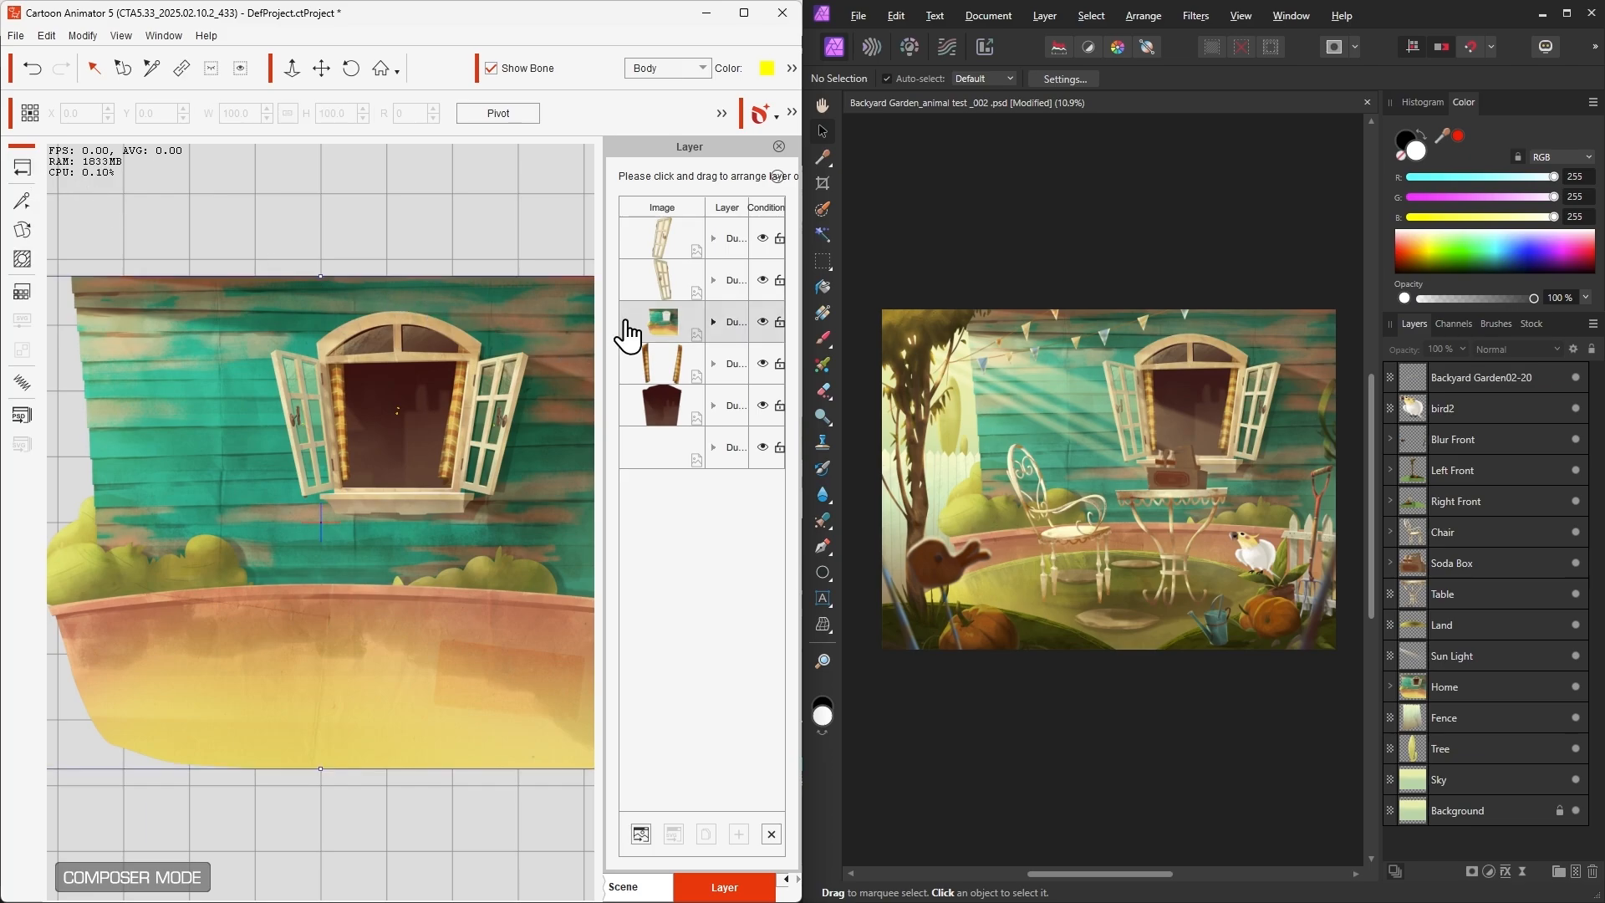
left_click(23, 230)
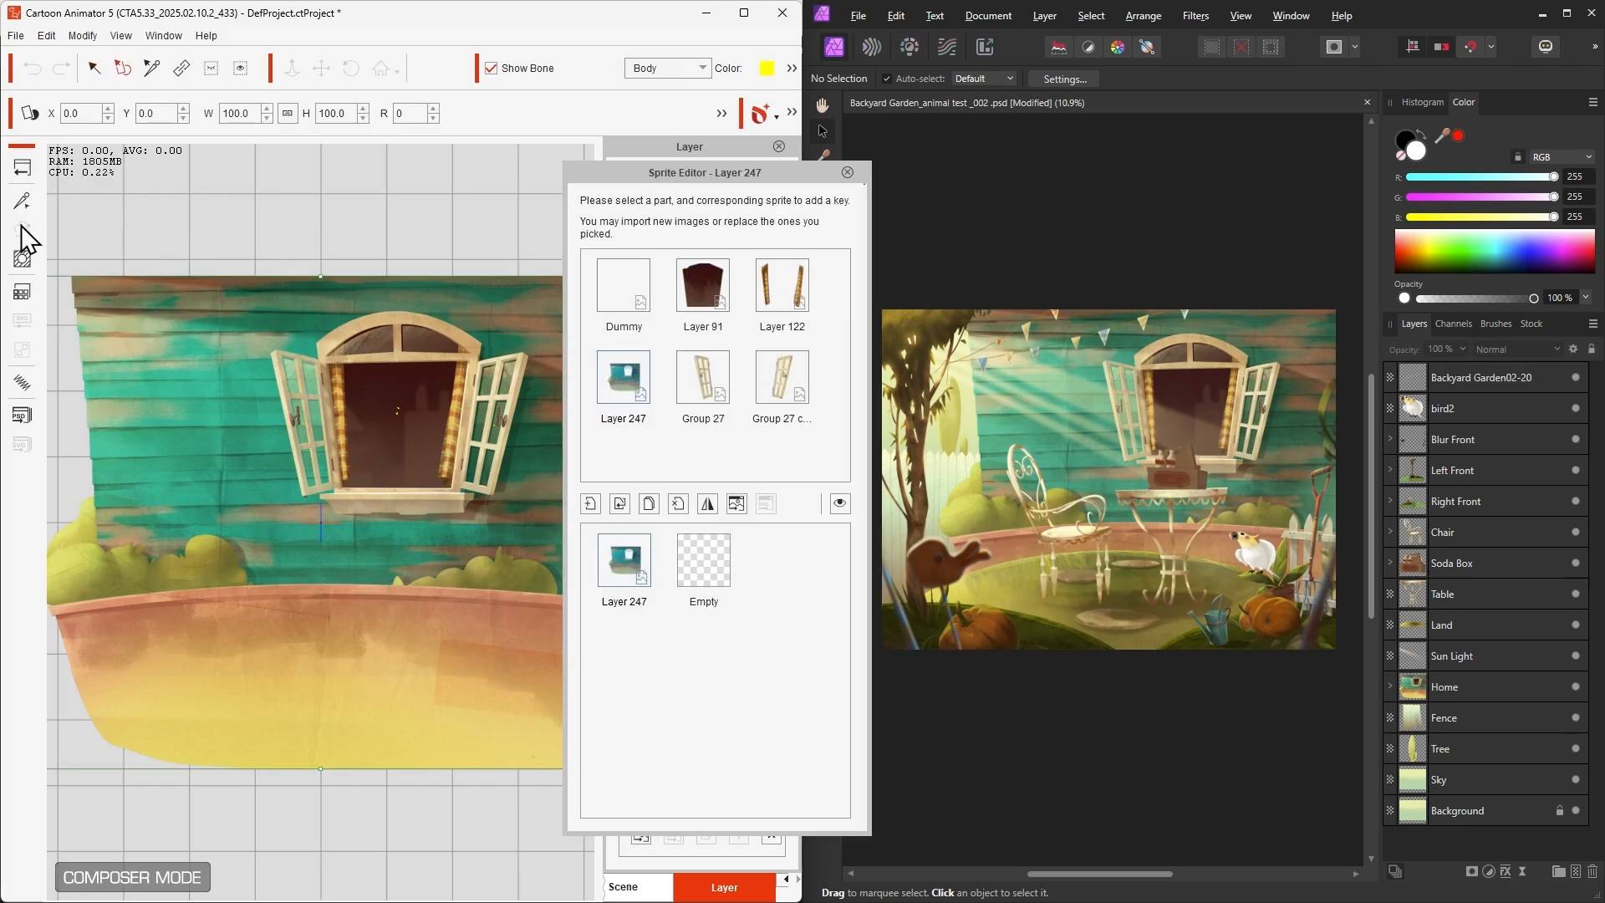
left_click(634, 374)
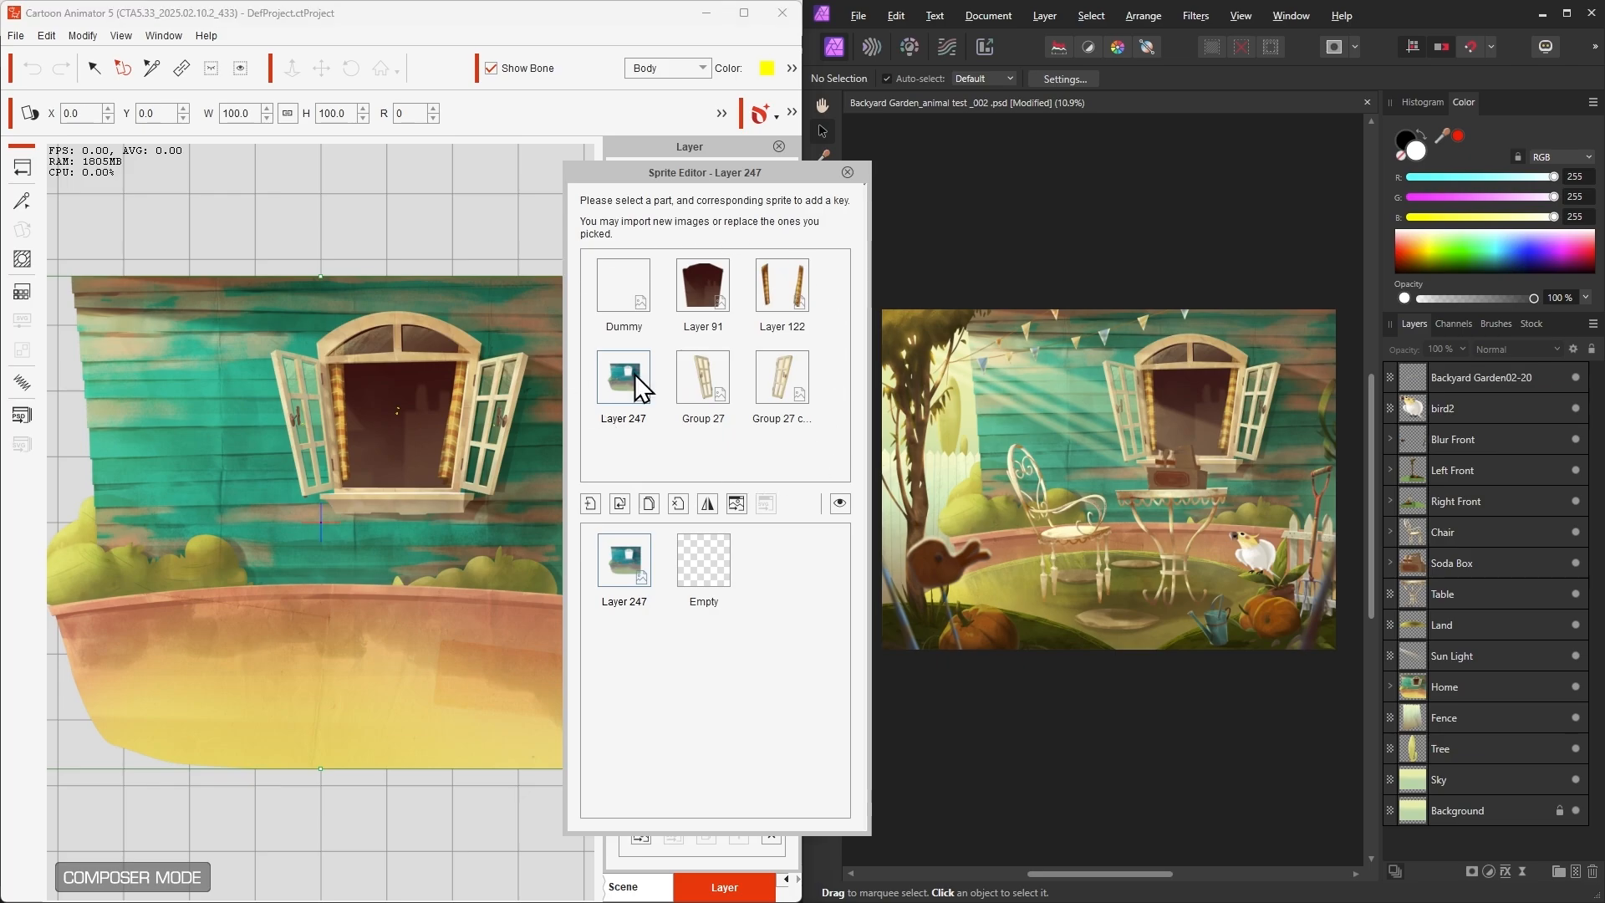
left_click(739, 504)
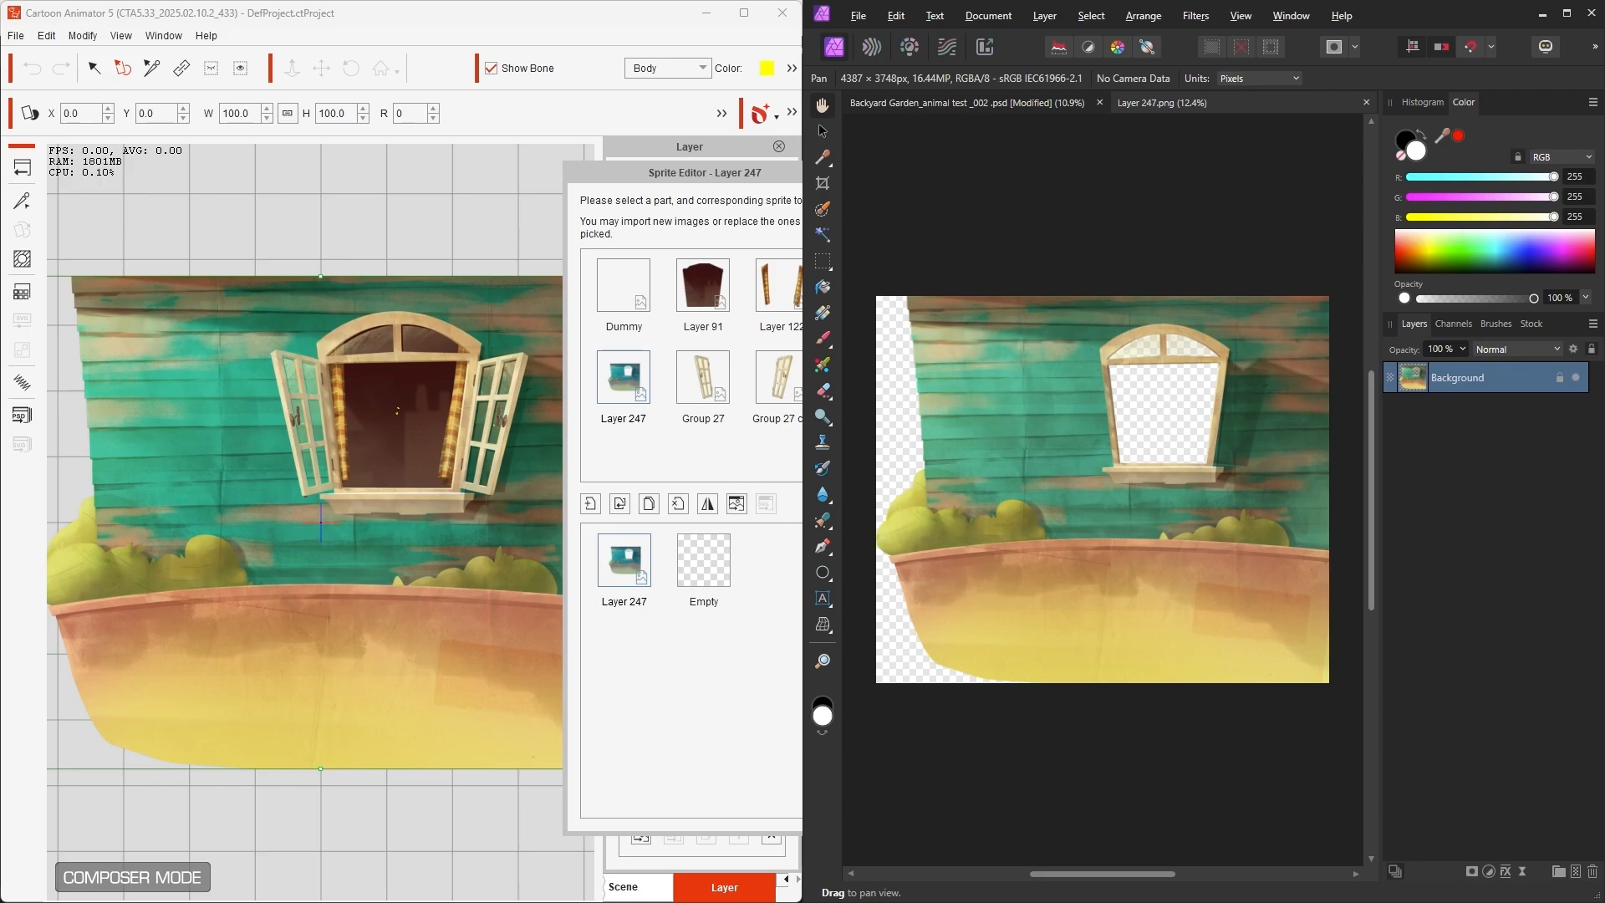
Step: Place the cartoon flower image in Layer 247.png and duplicate it twice, spreading the three flowers over the bushes
left_click_drag(449, 359, 1199, 398)
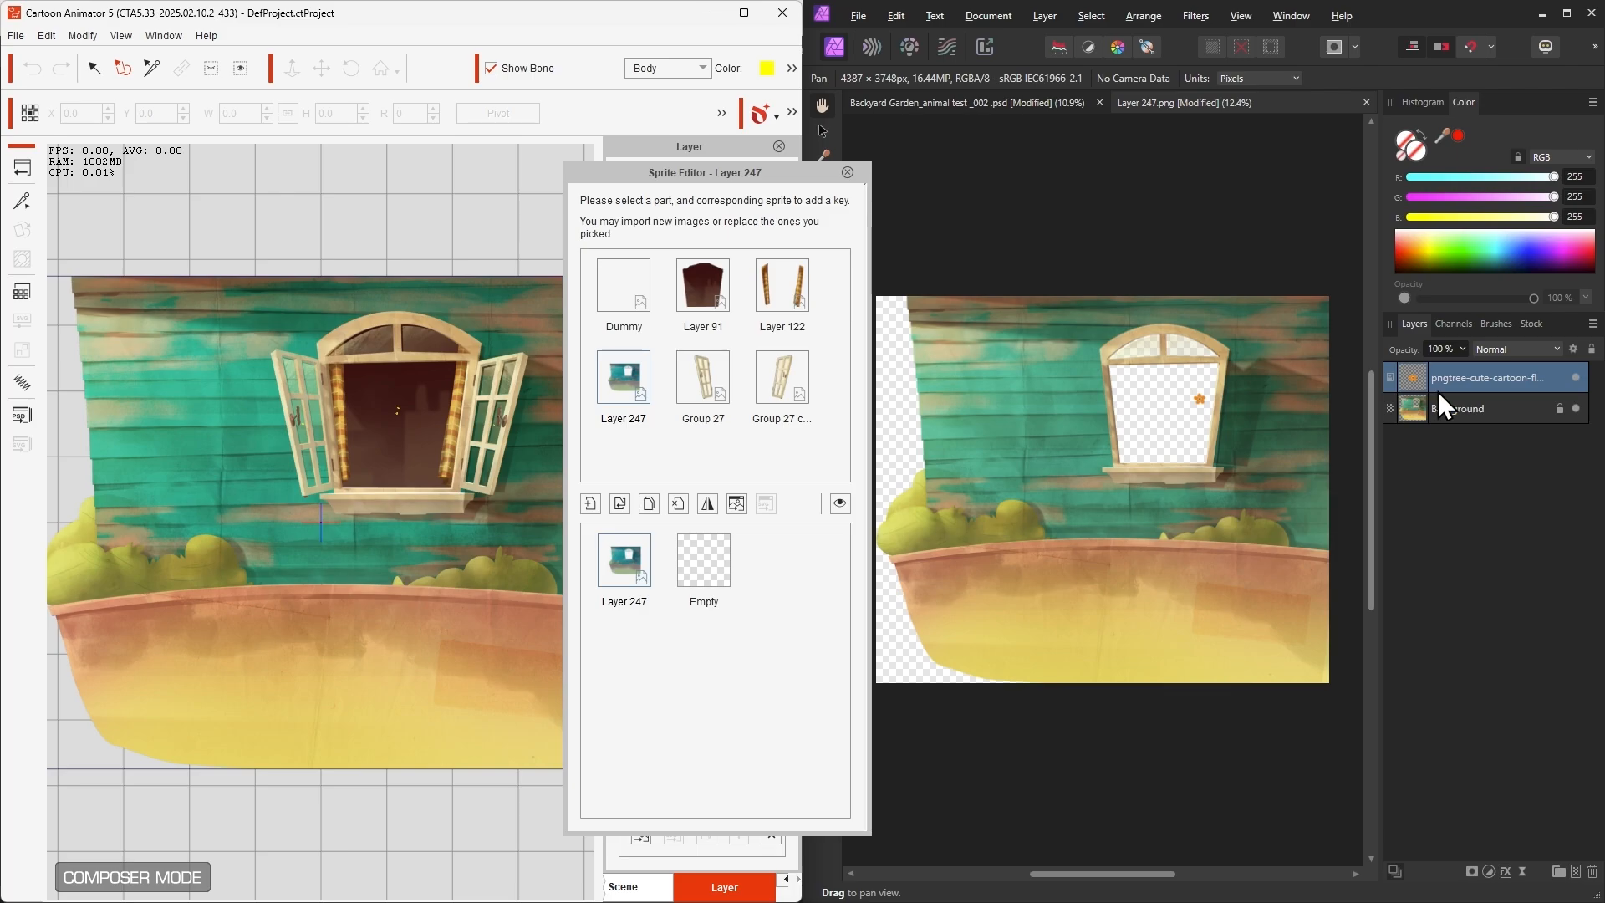
left_click_drag(821, 174, 749, 154)
key("v")
left_click(1201, 400)
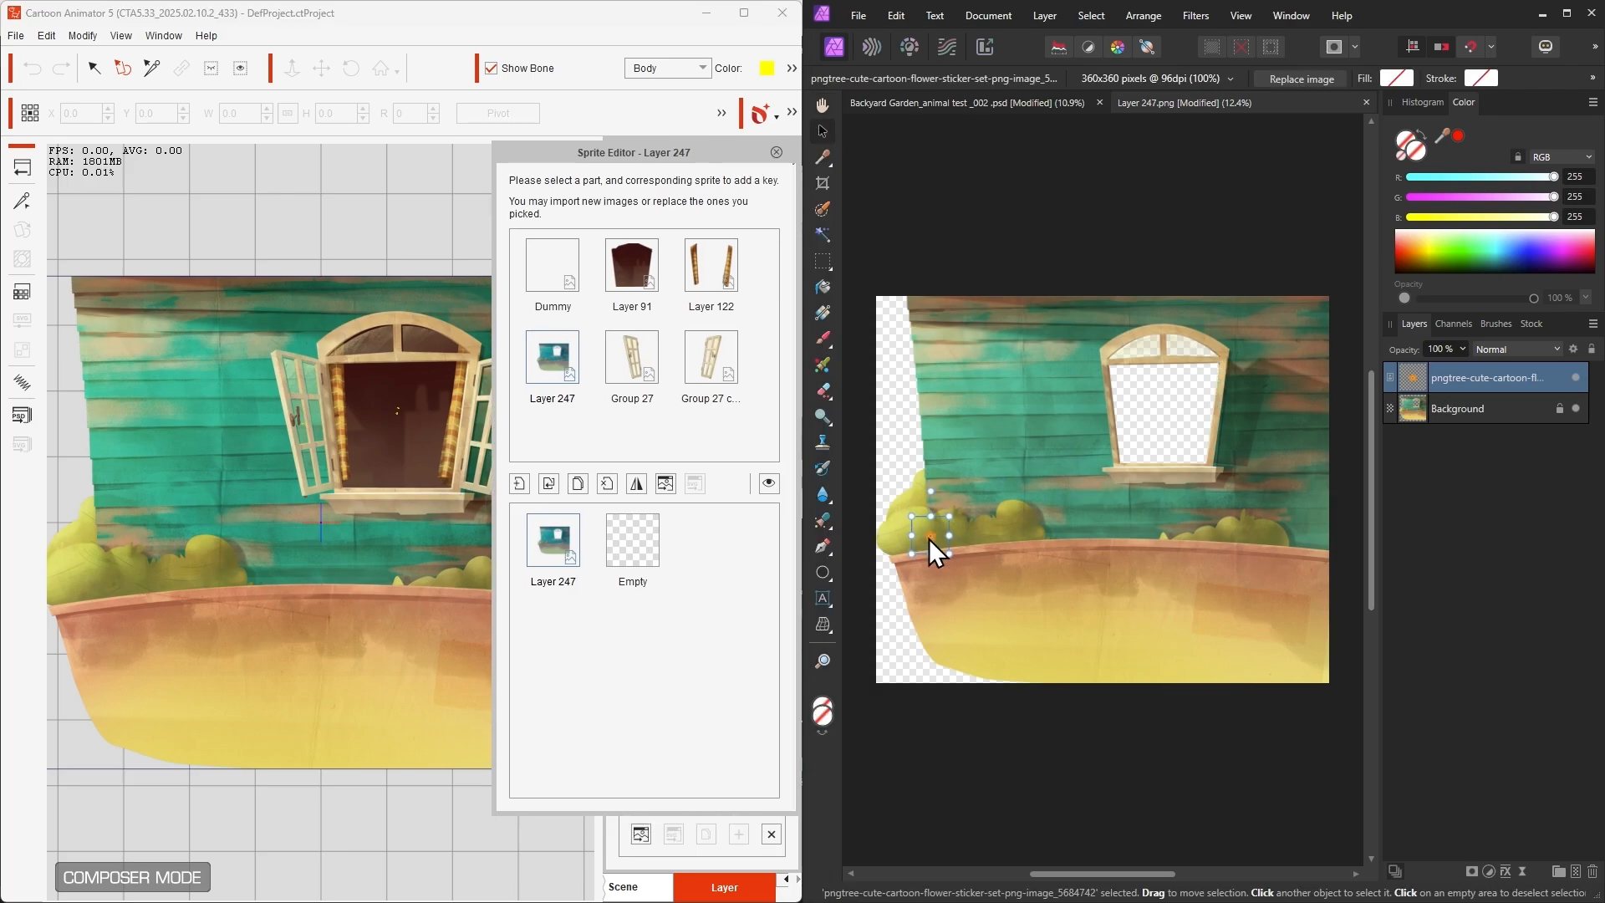
left_click_drag(975, 534, 976, 530)
left_click_drag(976, 531, 1260, 535)
left_click(1167, 219)
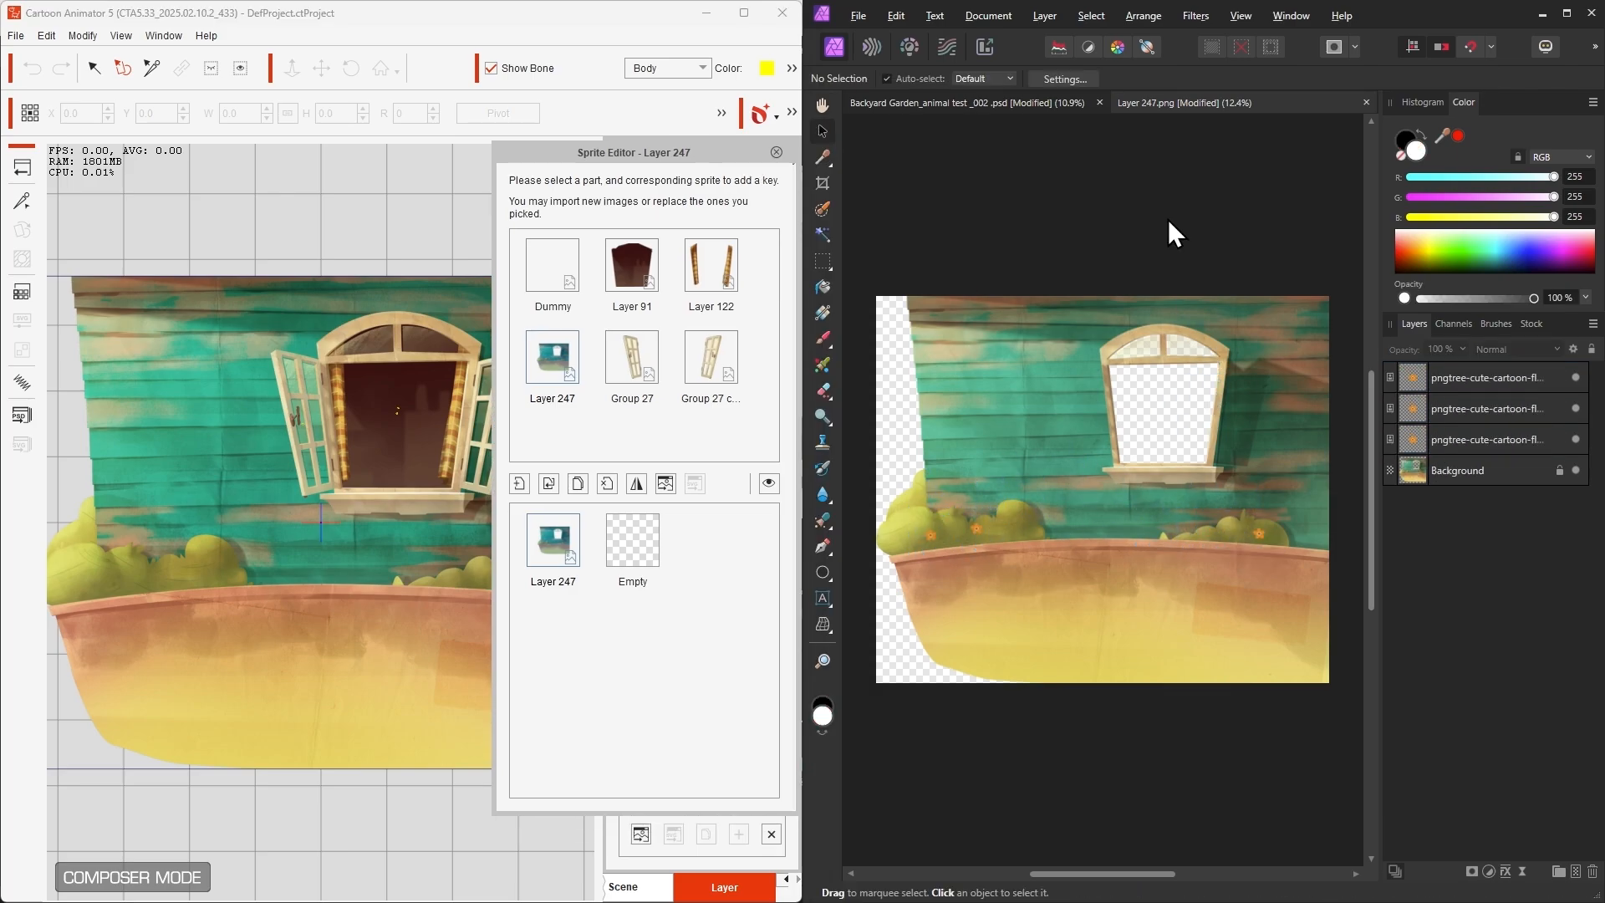
Step: Merge the three flower layers with the Background layer into a single layer
left_click(1511, 381)
left_click(1506, 469, "shift")
right_click(1471, 469)
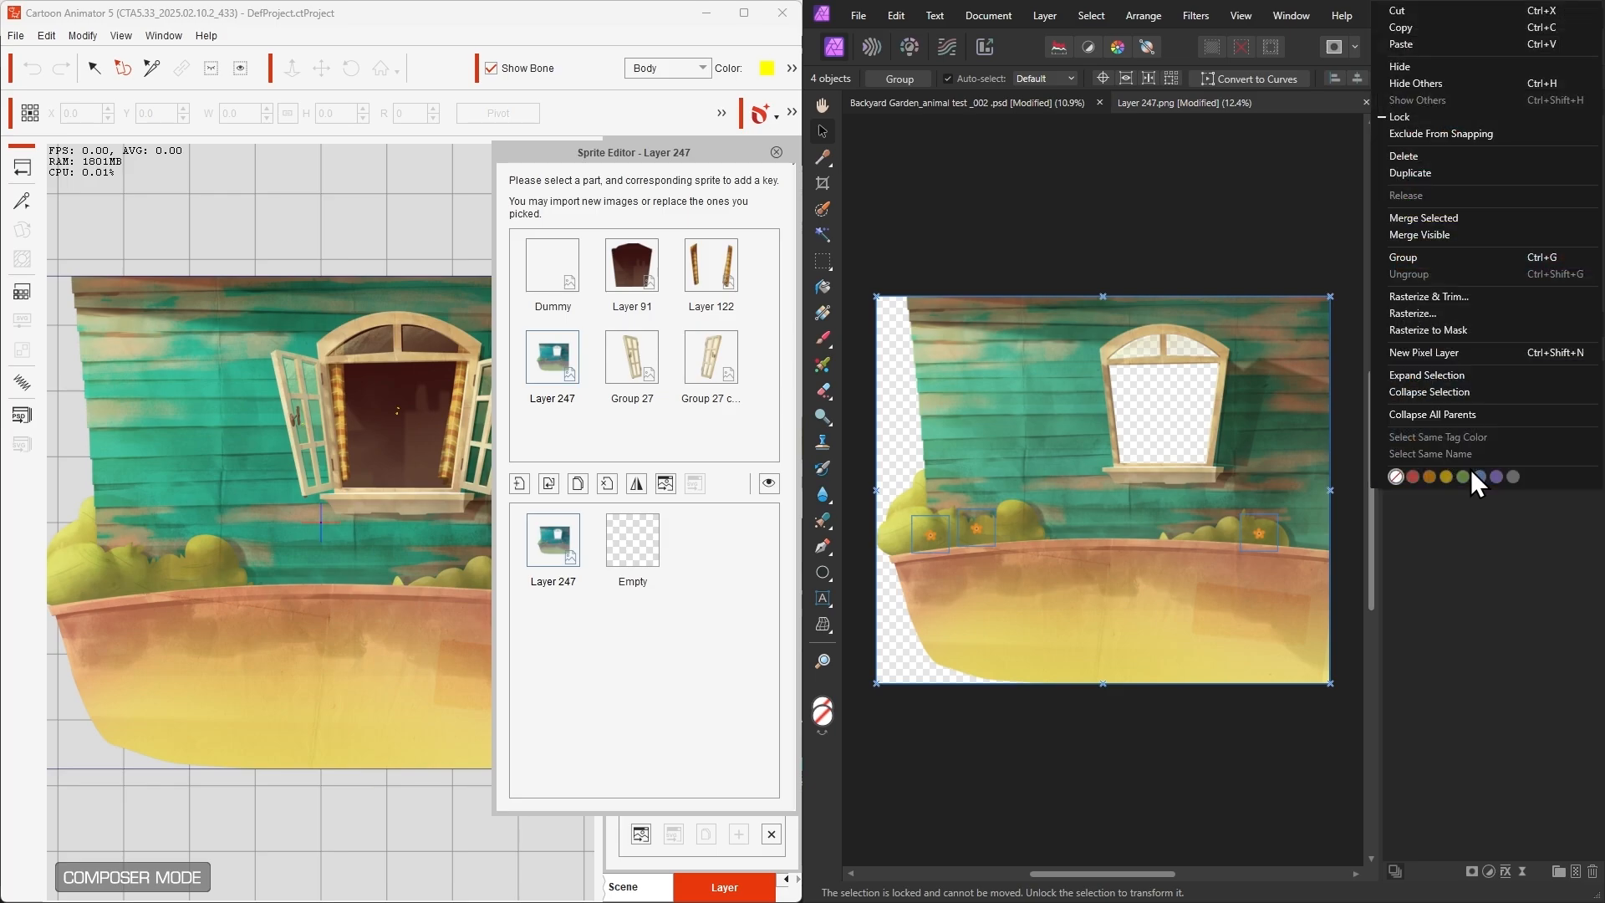
left_click(1458, 224)
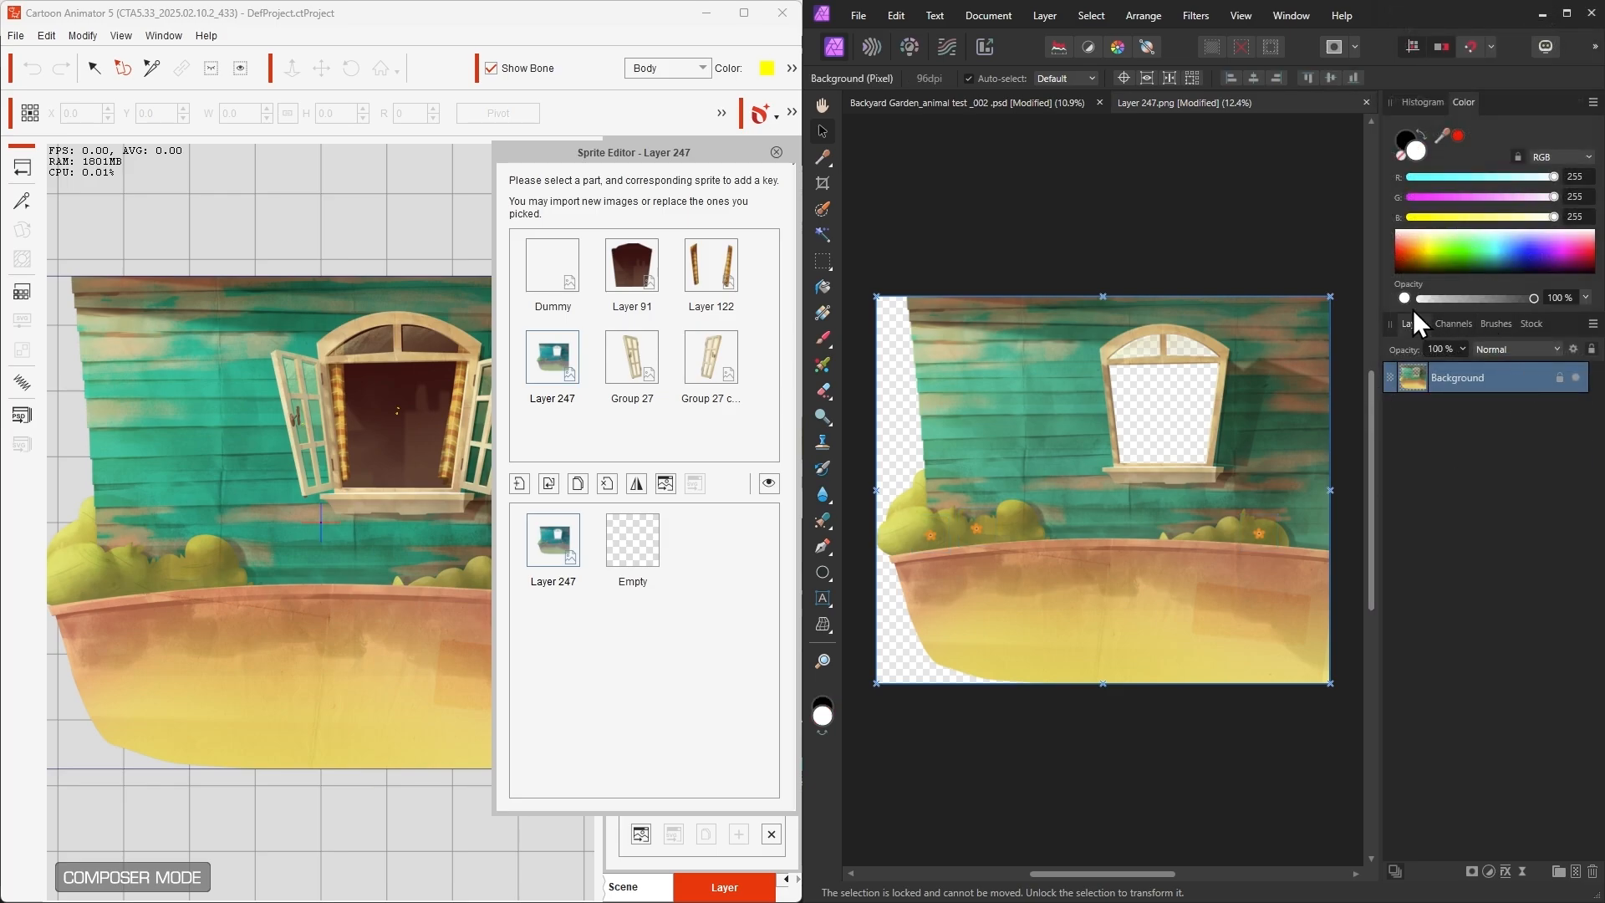
Step: Check the file format of the Layer 247 sprite image in the CTA5Temp folder, then close the folder
left_click(870, 21)
left_click(929, 385)
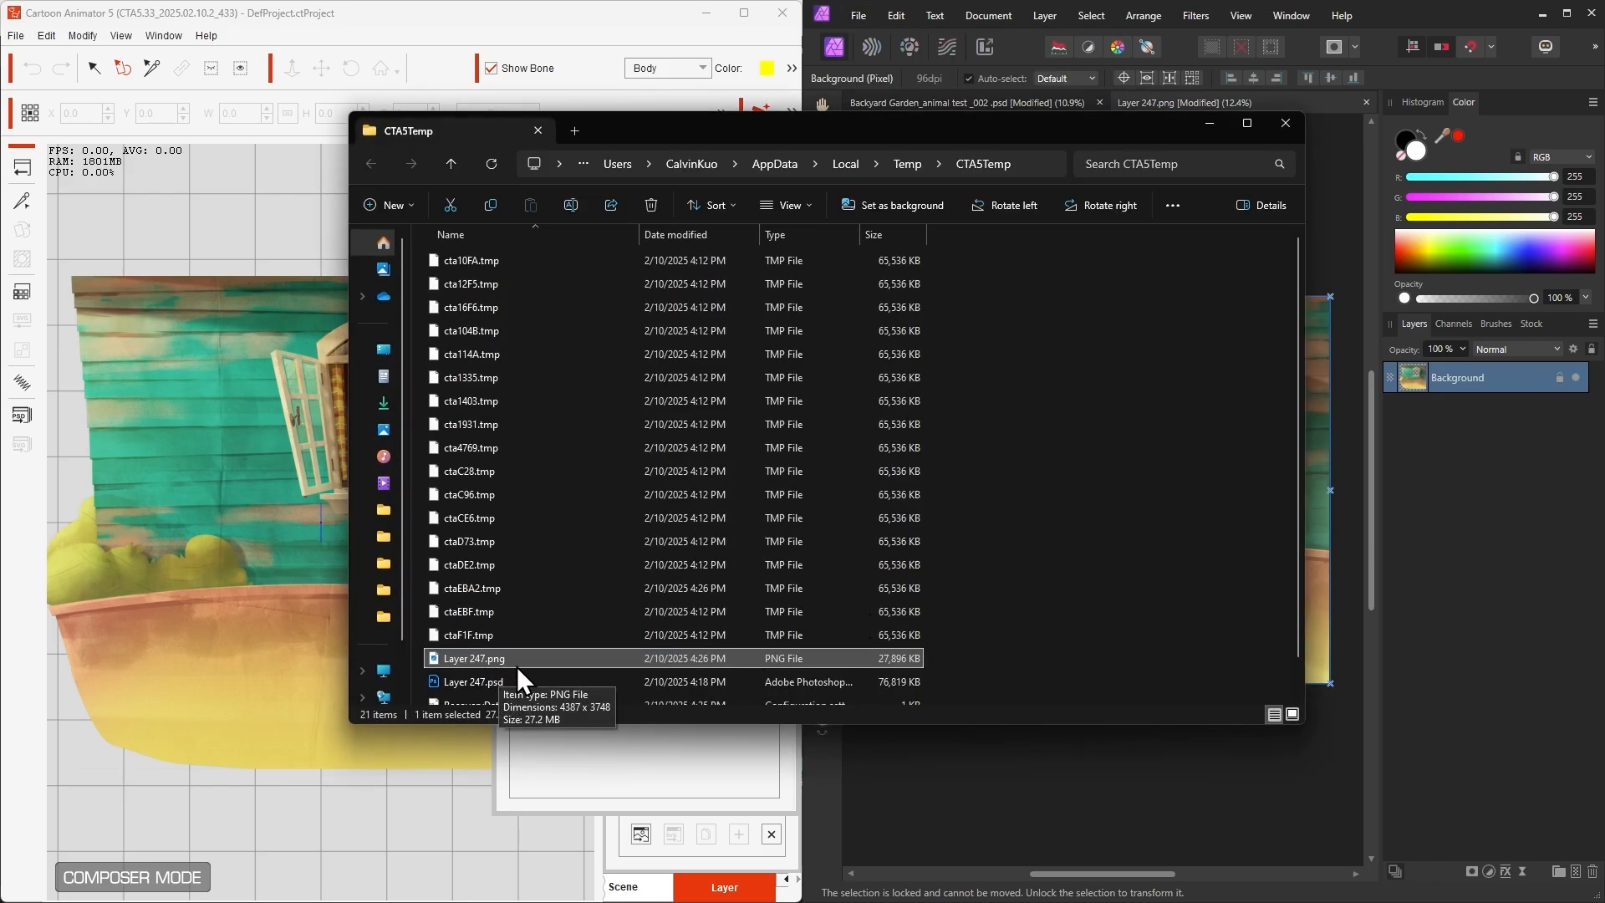
left_click(960, 263)
right_click(1036, 166)
key("Escape")
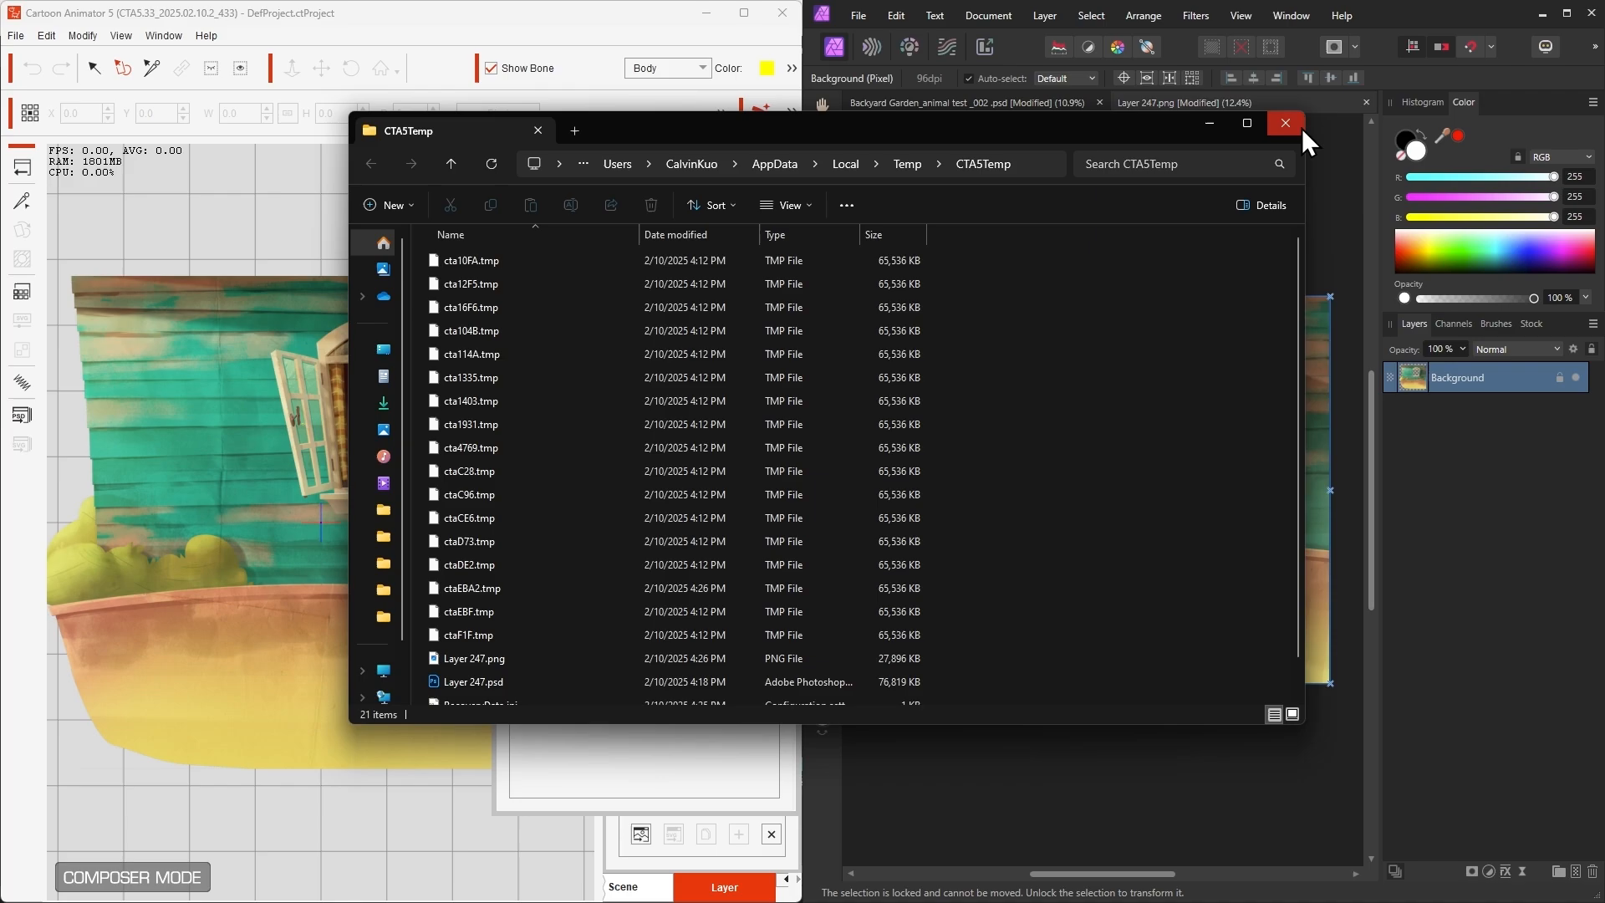
left_click(1302, 128)
Step: Export the edited sprite as a PNG over Layer 247.png in the CTA5Temp folder and return Cartoon Animator to the stage
left_click(858, 15)
left_click(886, 424)
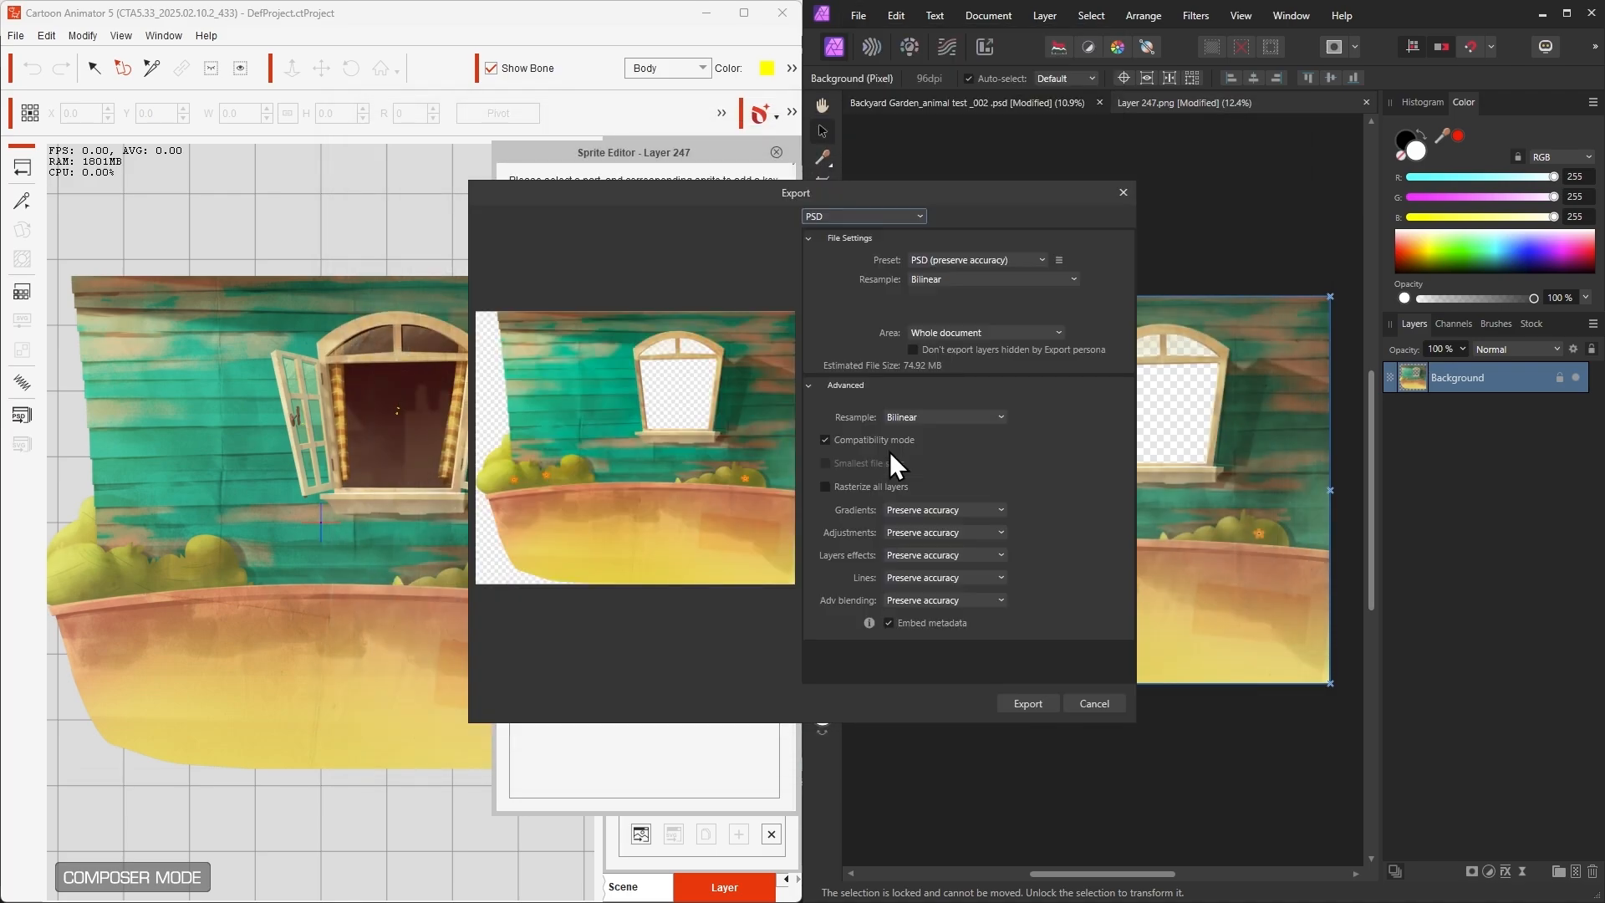
left_click(886, 219)
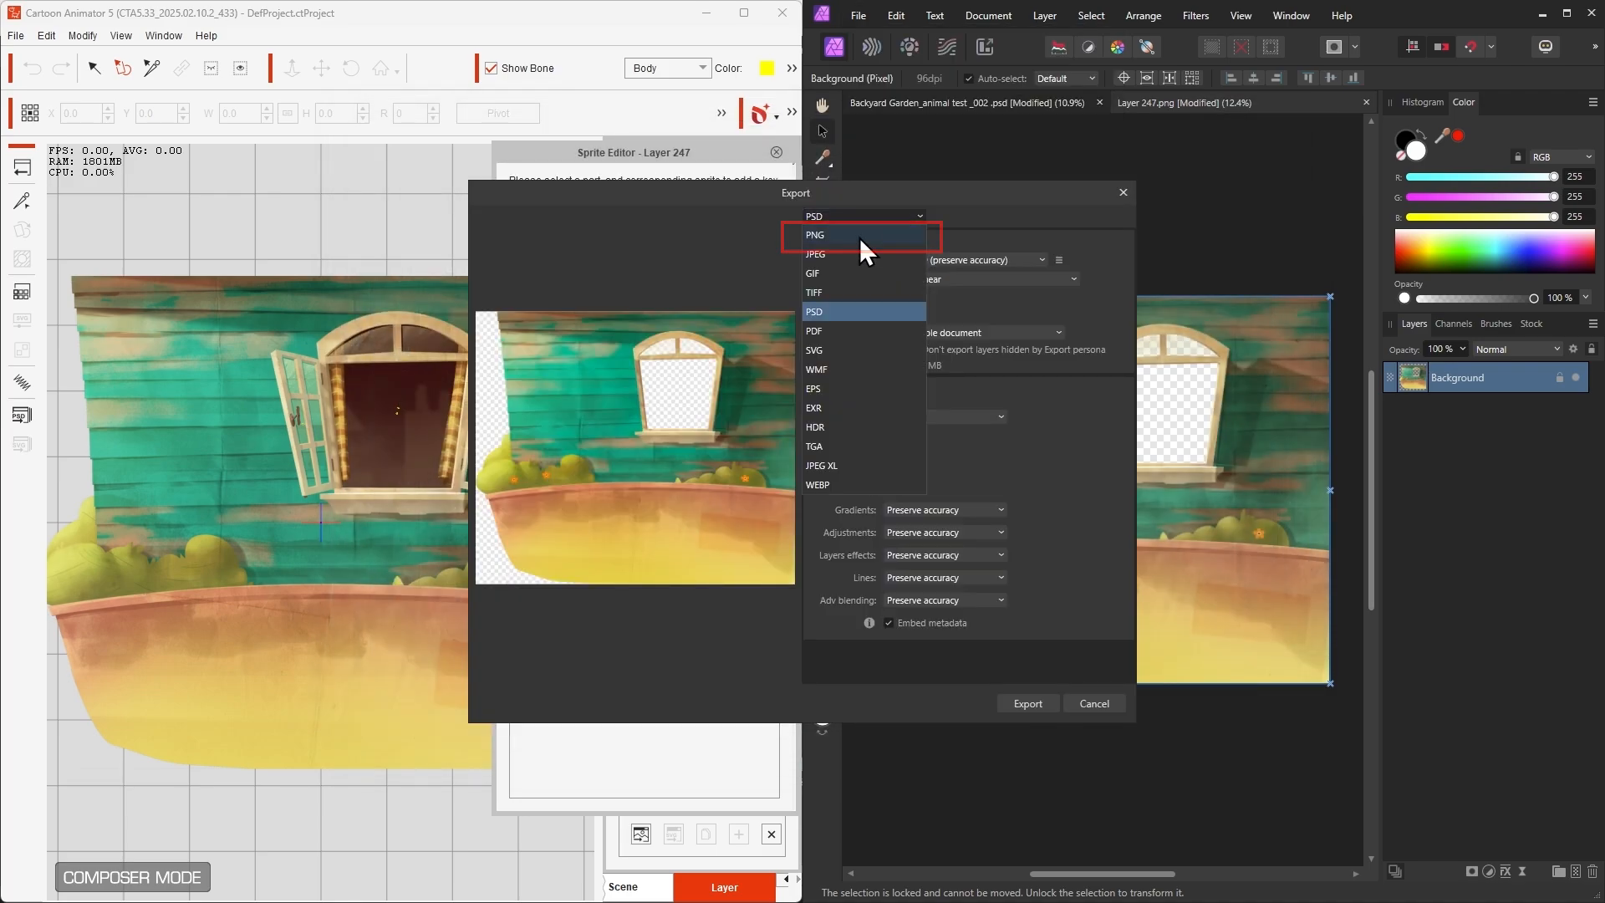
left_click(860, 238)
left_click(1027, 698)
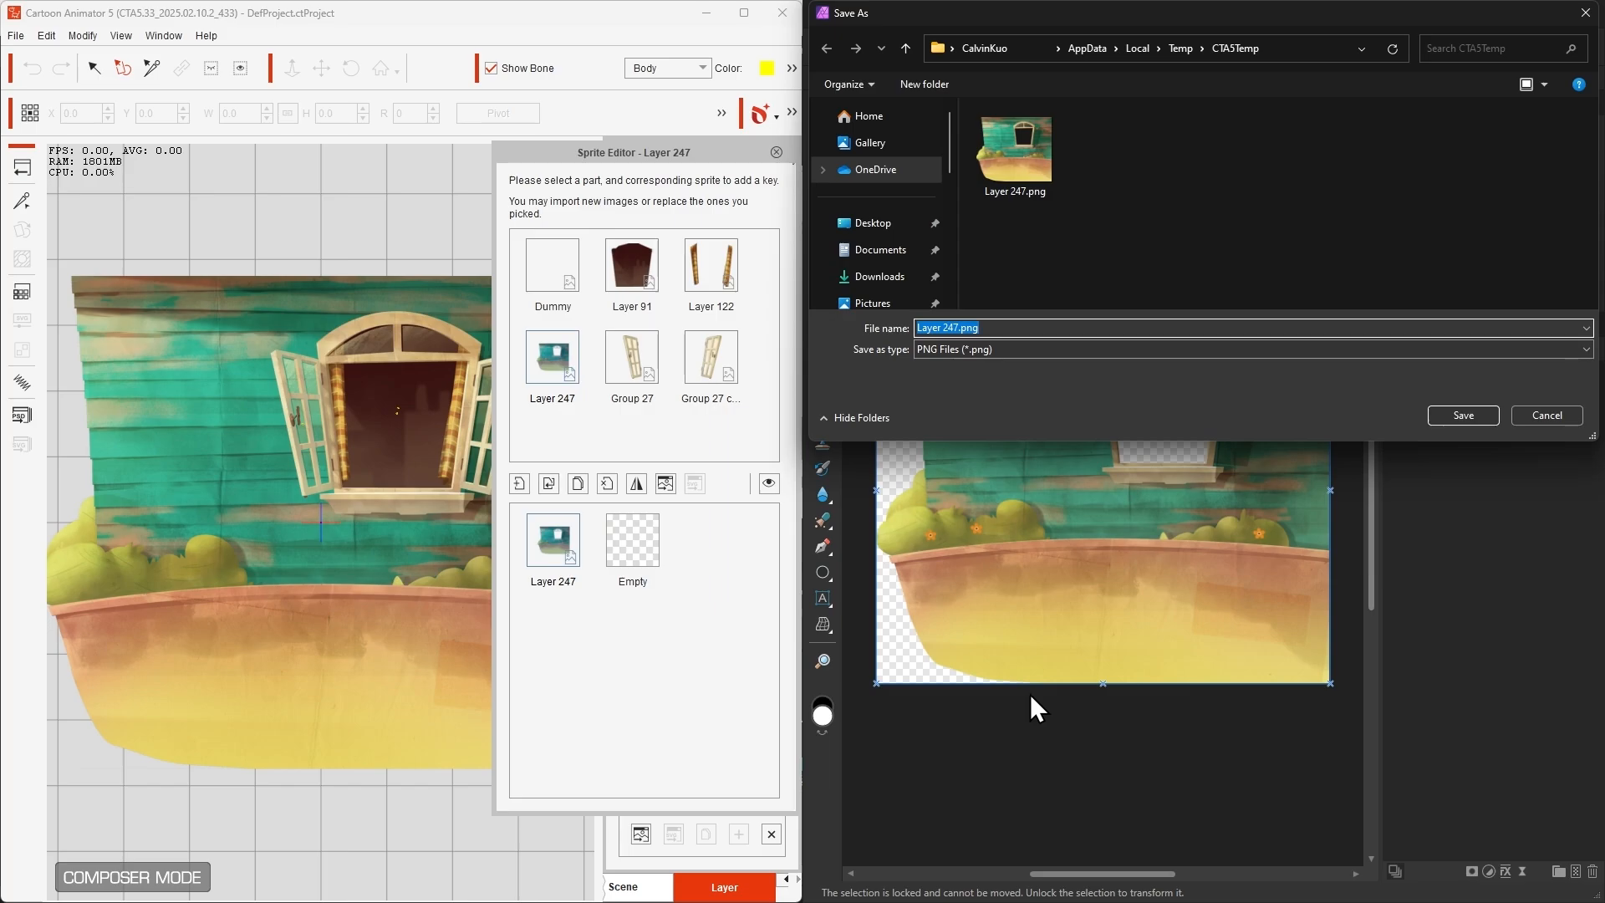
left_click(1027, 167)
left_click(1463, 415)
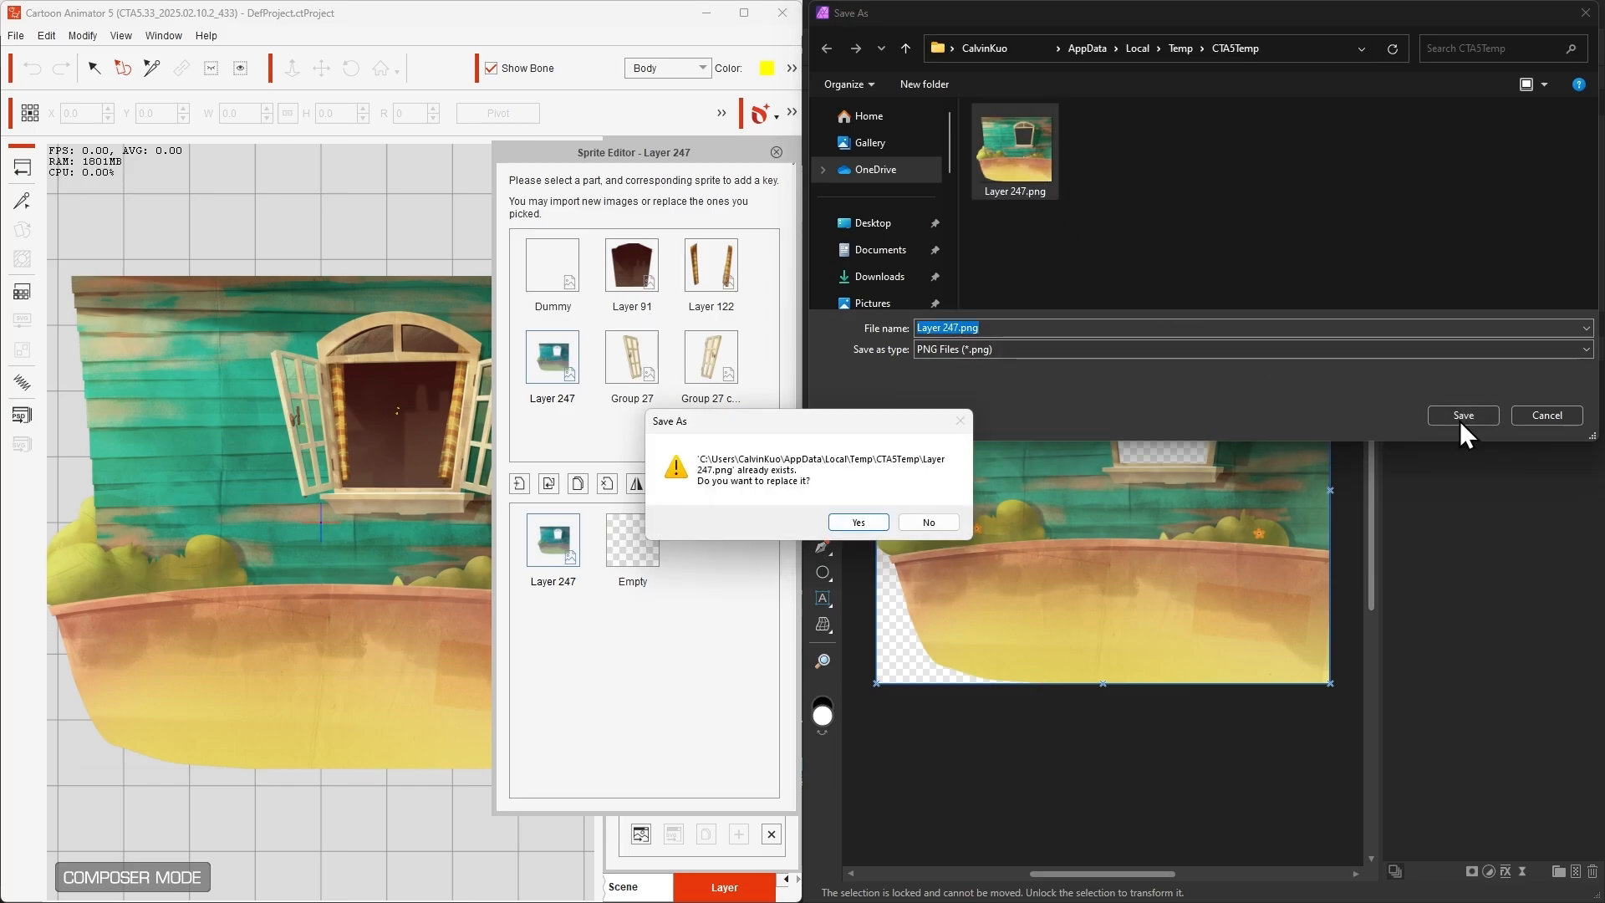
left_click(865, 524)
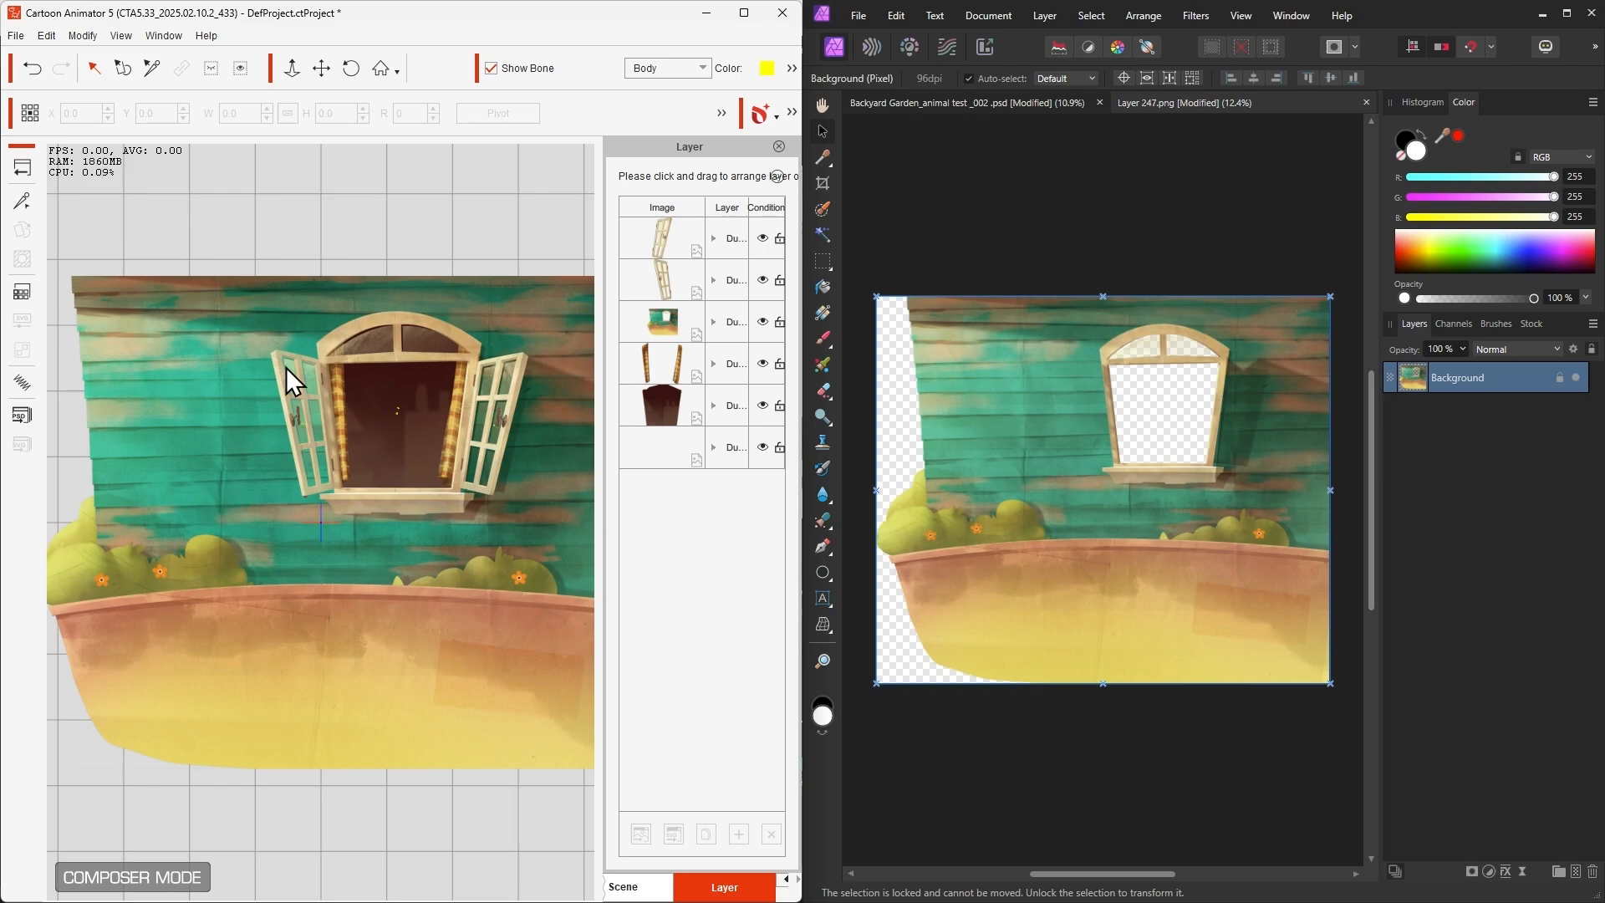
left_click(21, 167)
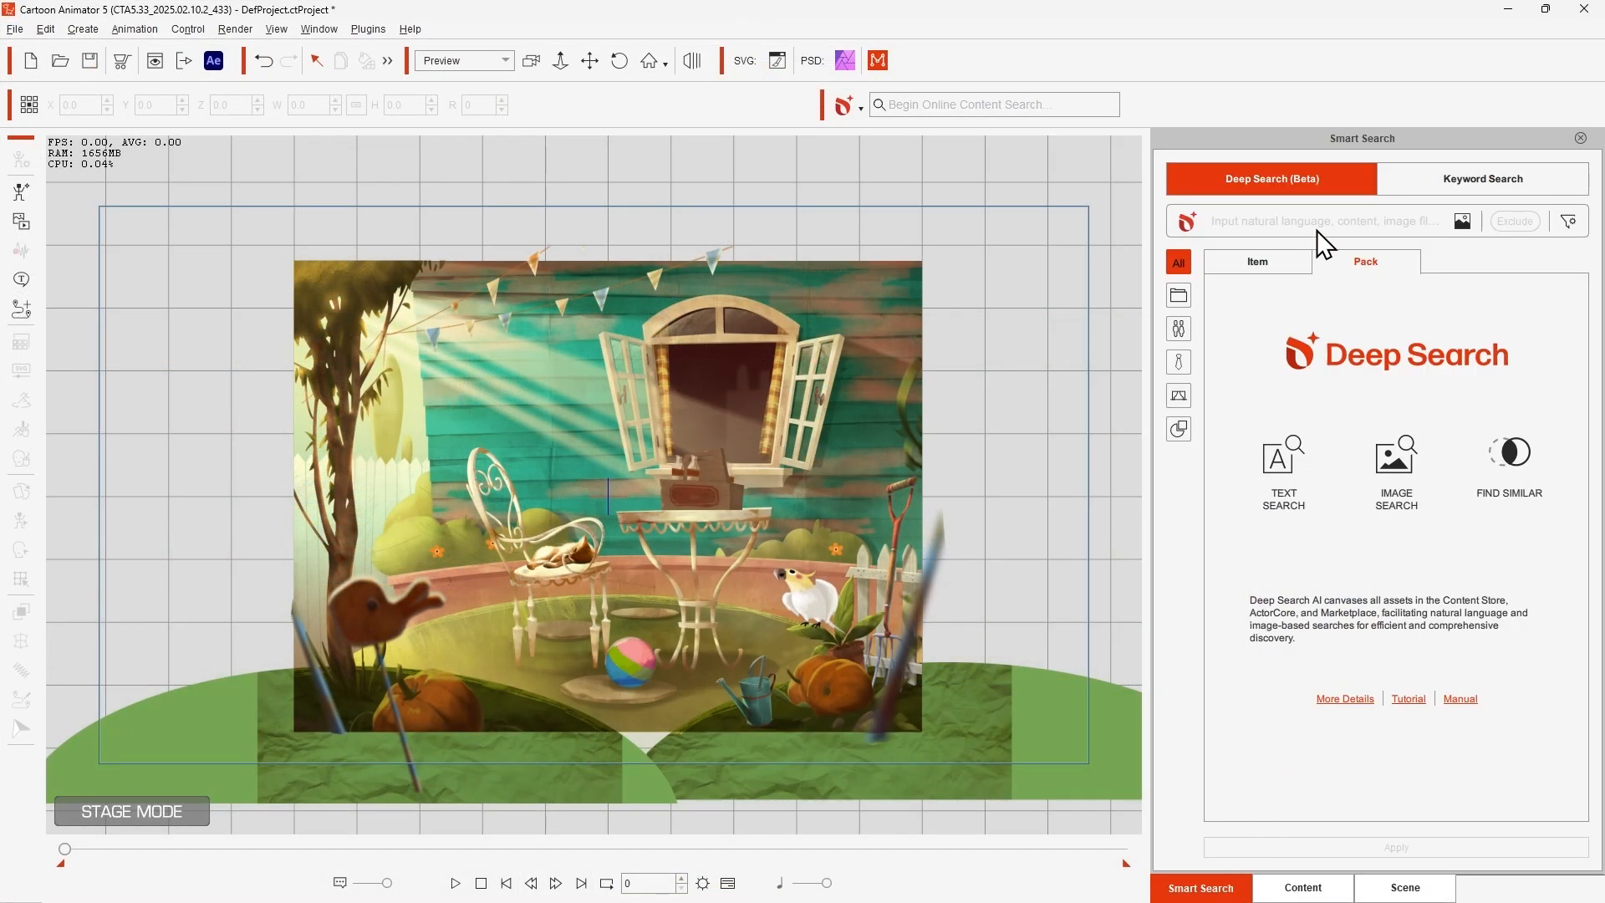
Step: Search Deep Search for "bear" and open the Animals-Illustrated pack in the content library
left_click(1317, 219)
type("bear")
key("Return")
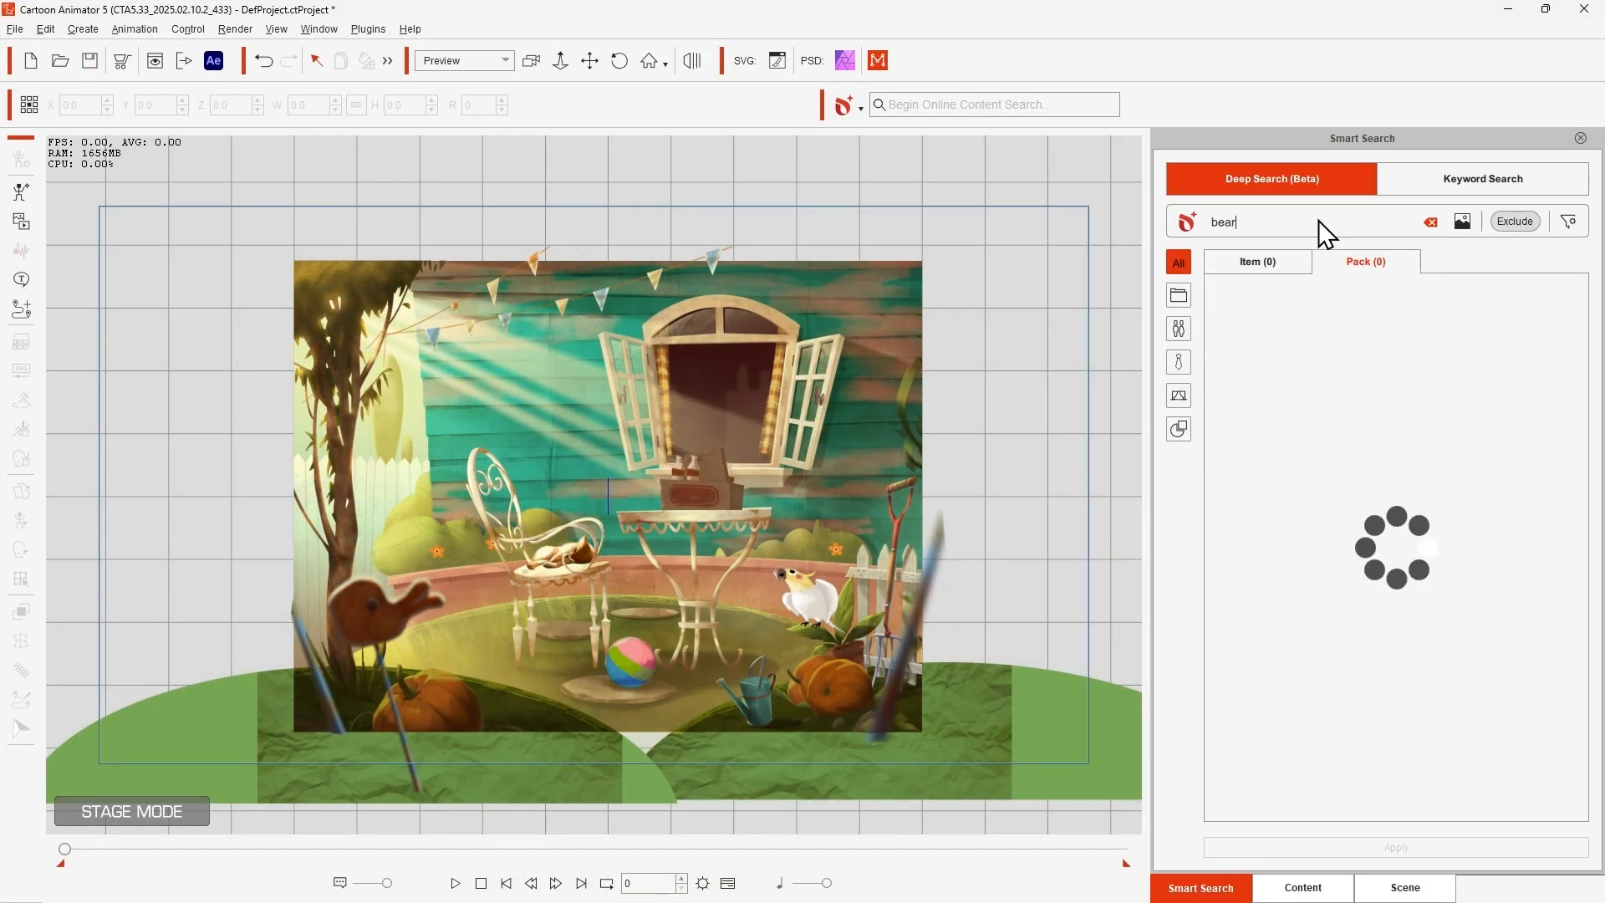
left_click(1271, 360)
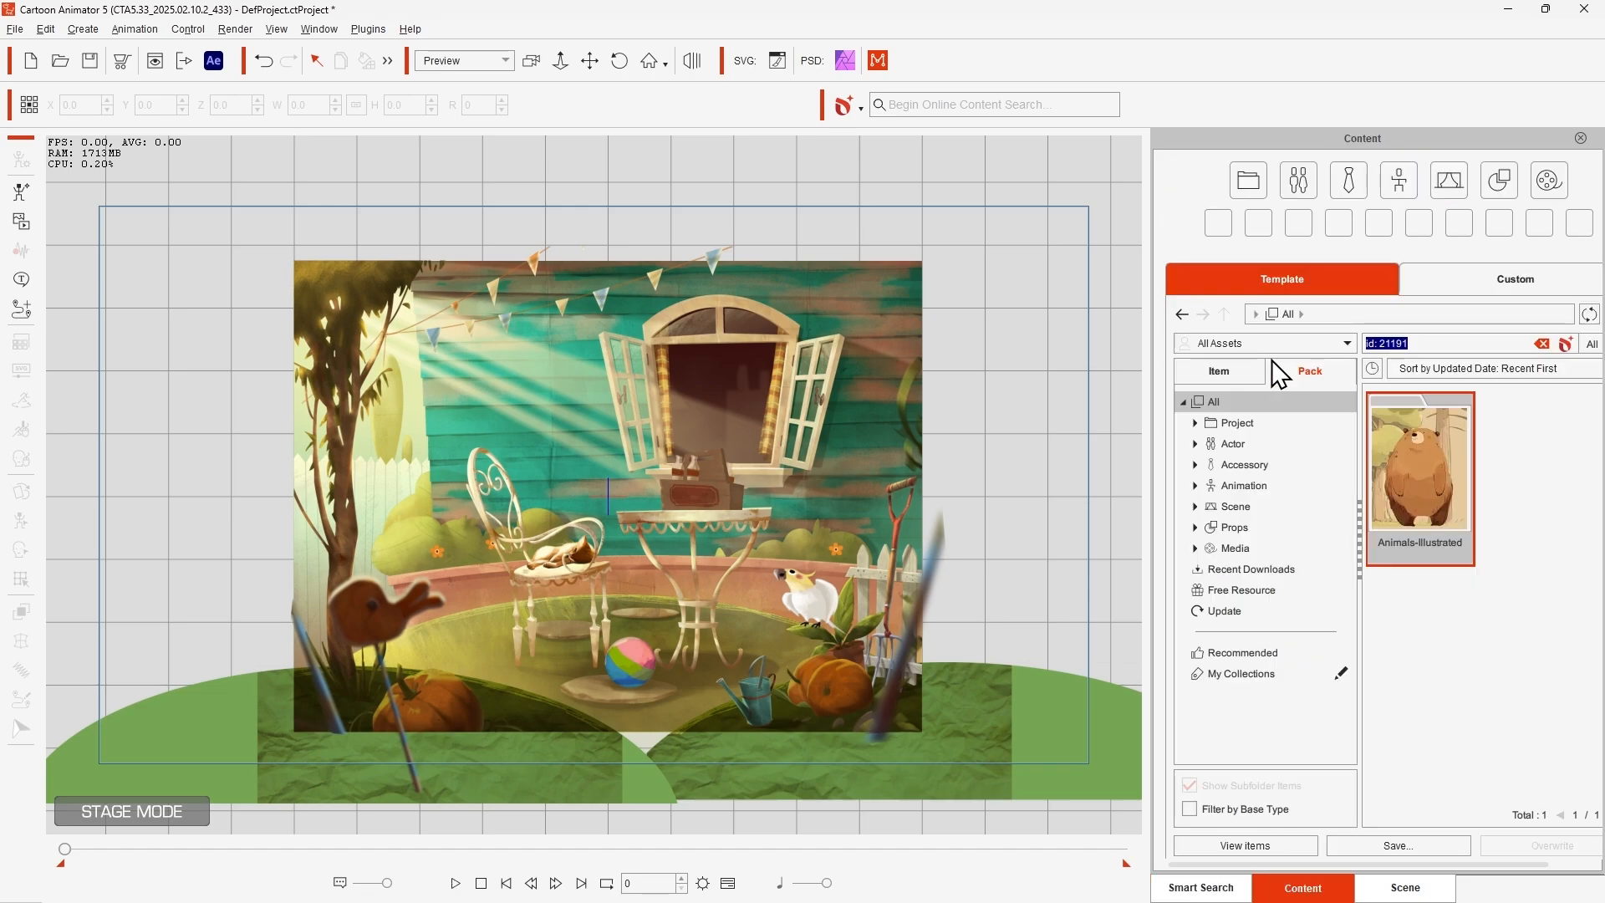
Step: Add the Bear-Illustrated-1 actor from the Animals-Illustrated pack to the stage and position it in the house window
double_click(1386, 438)
double_click(1428, 448)
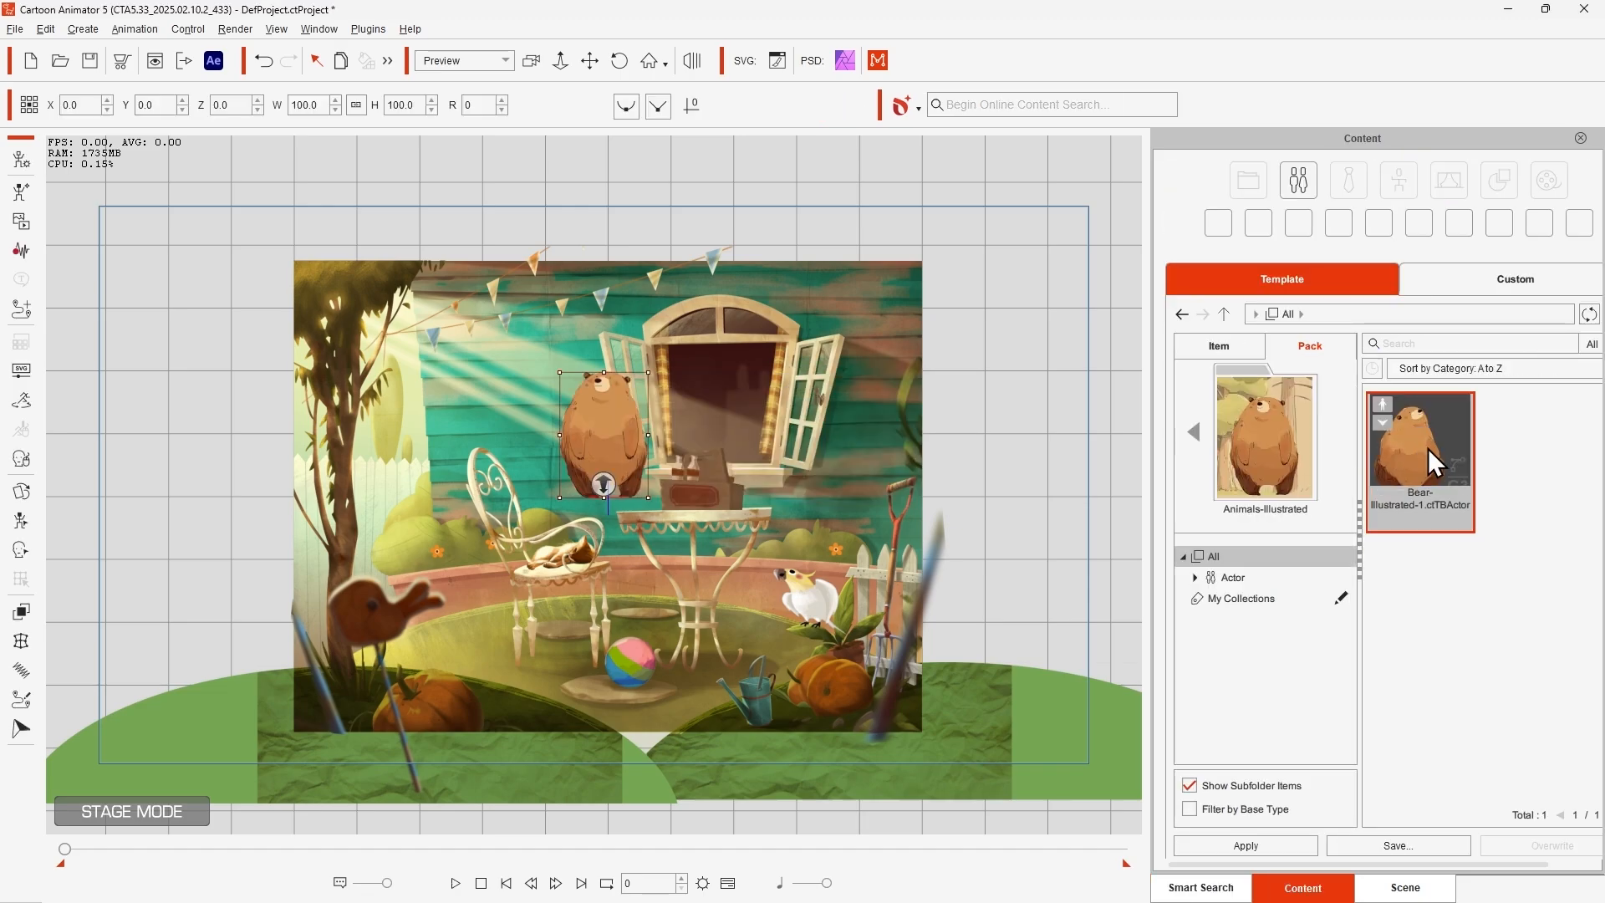
left_click_drag(600, 441, 712, 421)
left_click_drag(674, 351, 679, 366)
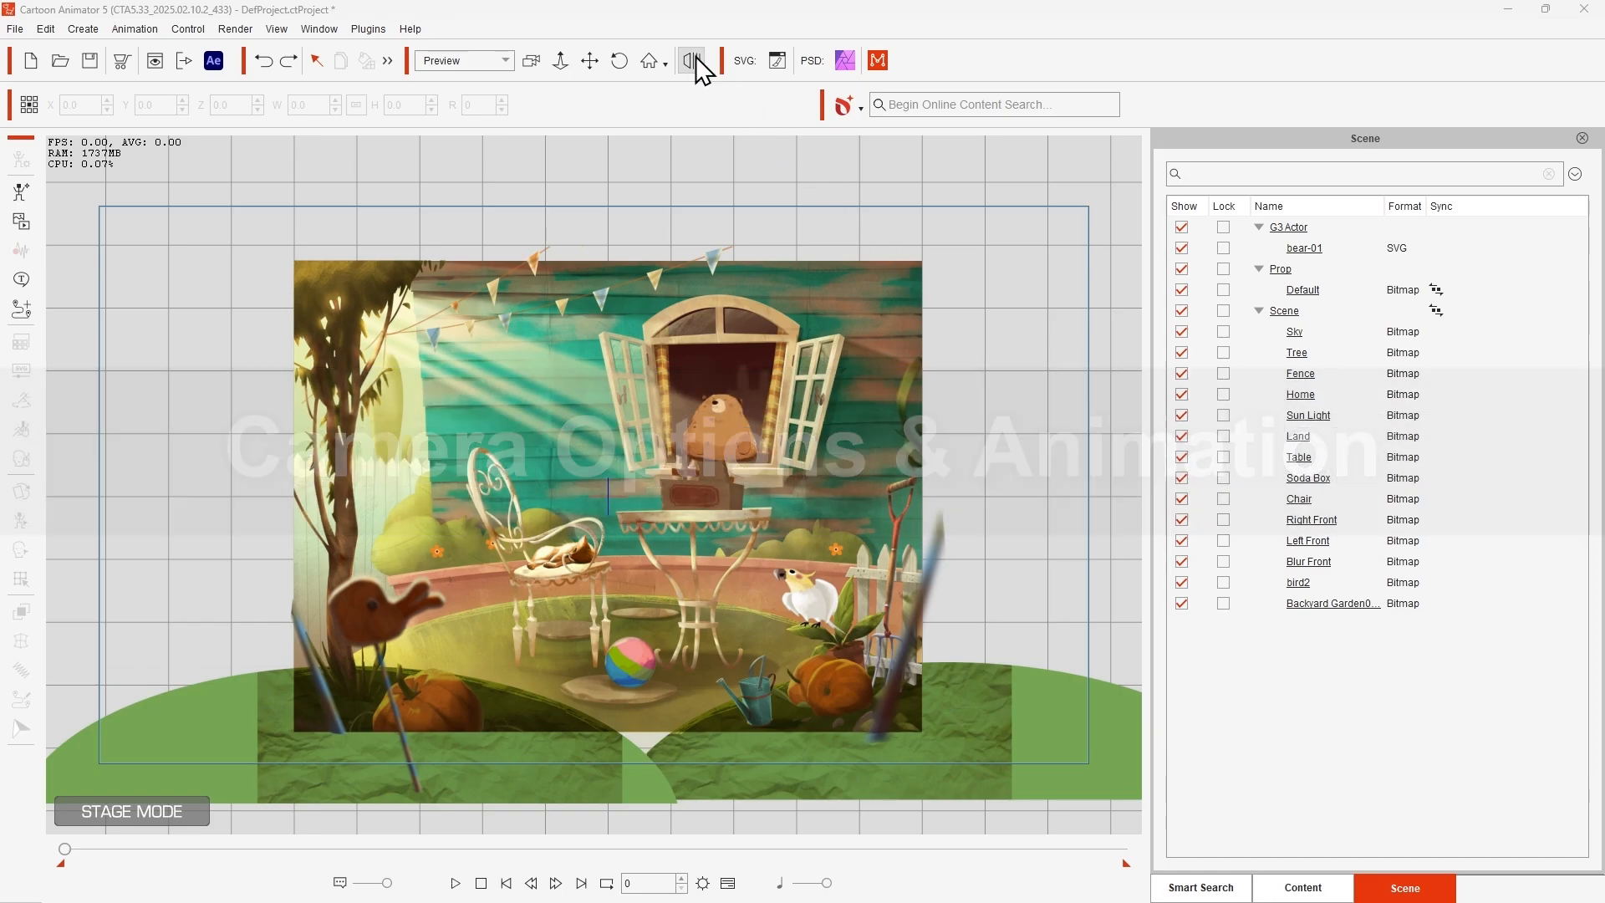
Step: Switch the stage to the 3D view and separate the foreground layers in depth by moving them forward
left_click(691, 61)
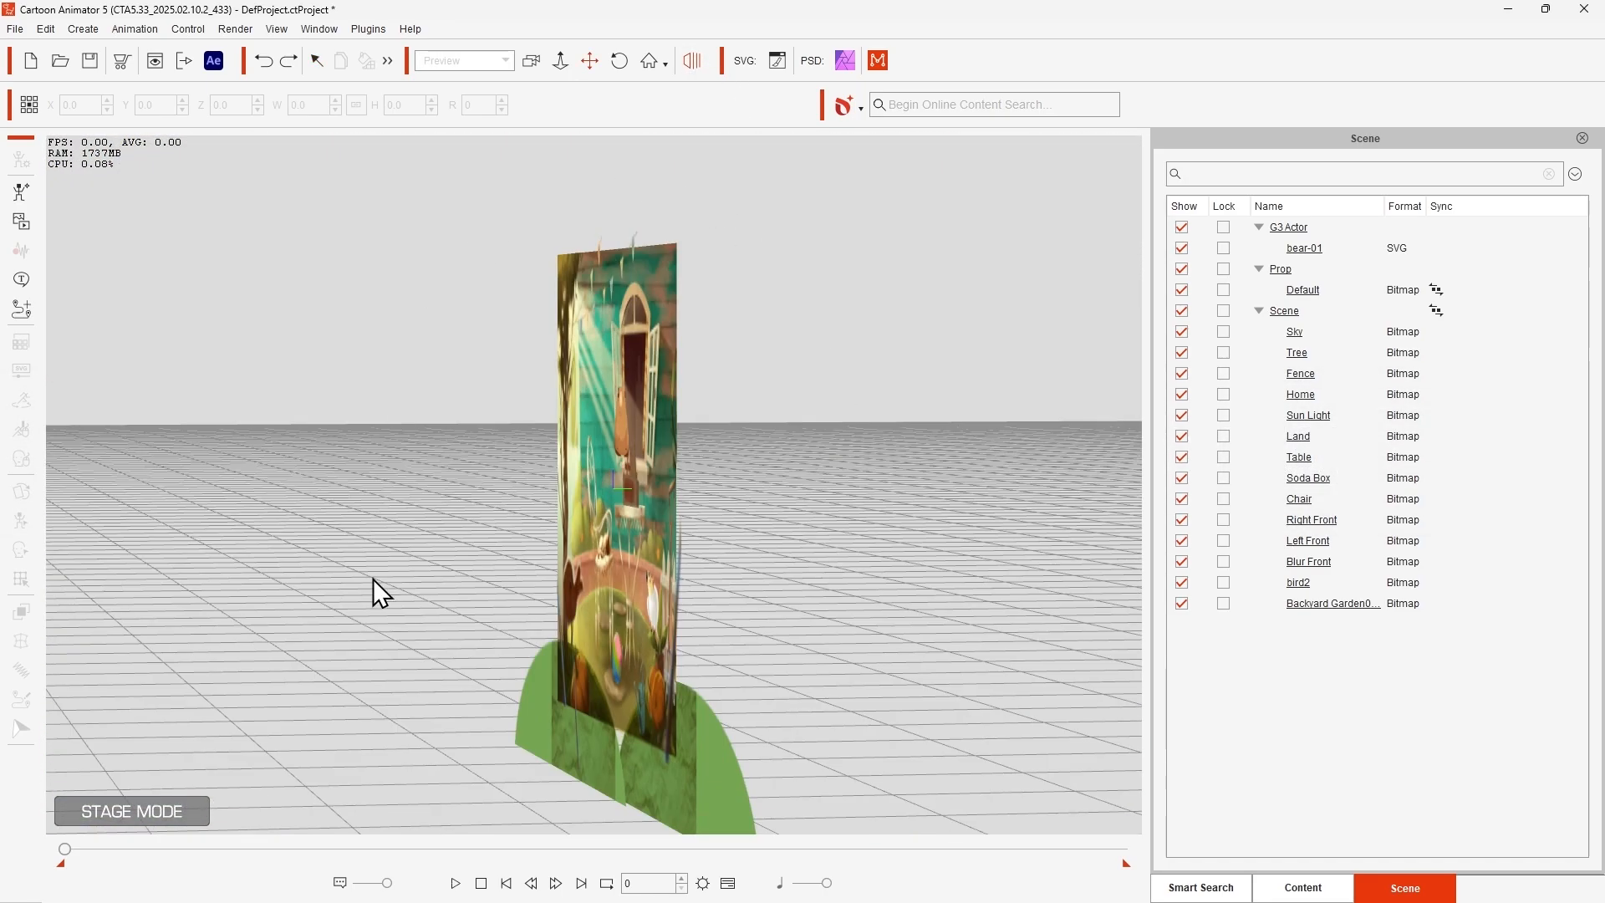
left_click(574, 596)
left_click_drag(521, 565, 437, 528)
left_click(543, 697)
left_click(634, 716)
left_click_drag(588, 658, 548, 655)
Step: Push the Sky layer farther back in Z, then move the Home layer and the bear back together
left_click(641, 445)
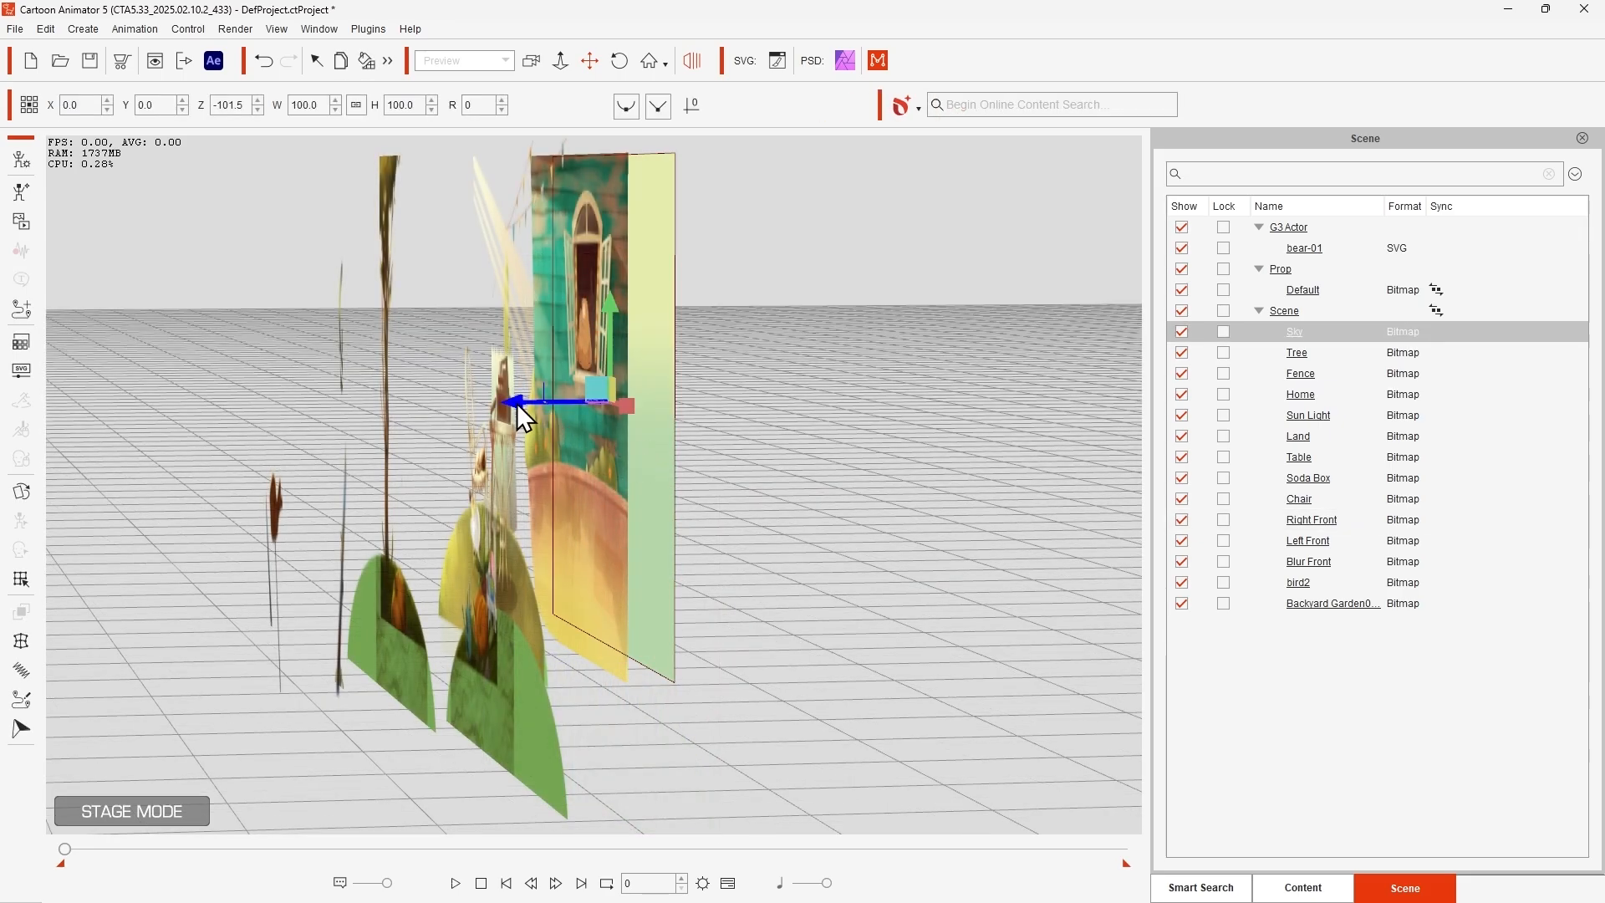
mouse_move(516, 403)
left_mouse_down()
mouse_move(558, 402)
mouse_move(505, 415)
left_mouse_up()
left_click(583, 334)
left_click(544, 463, "ctrl")
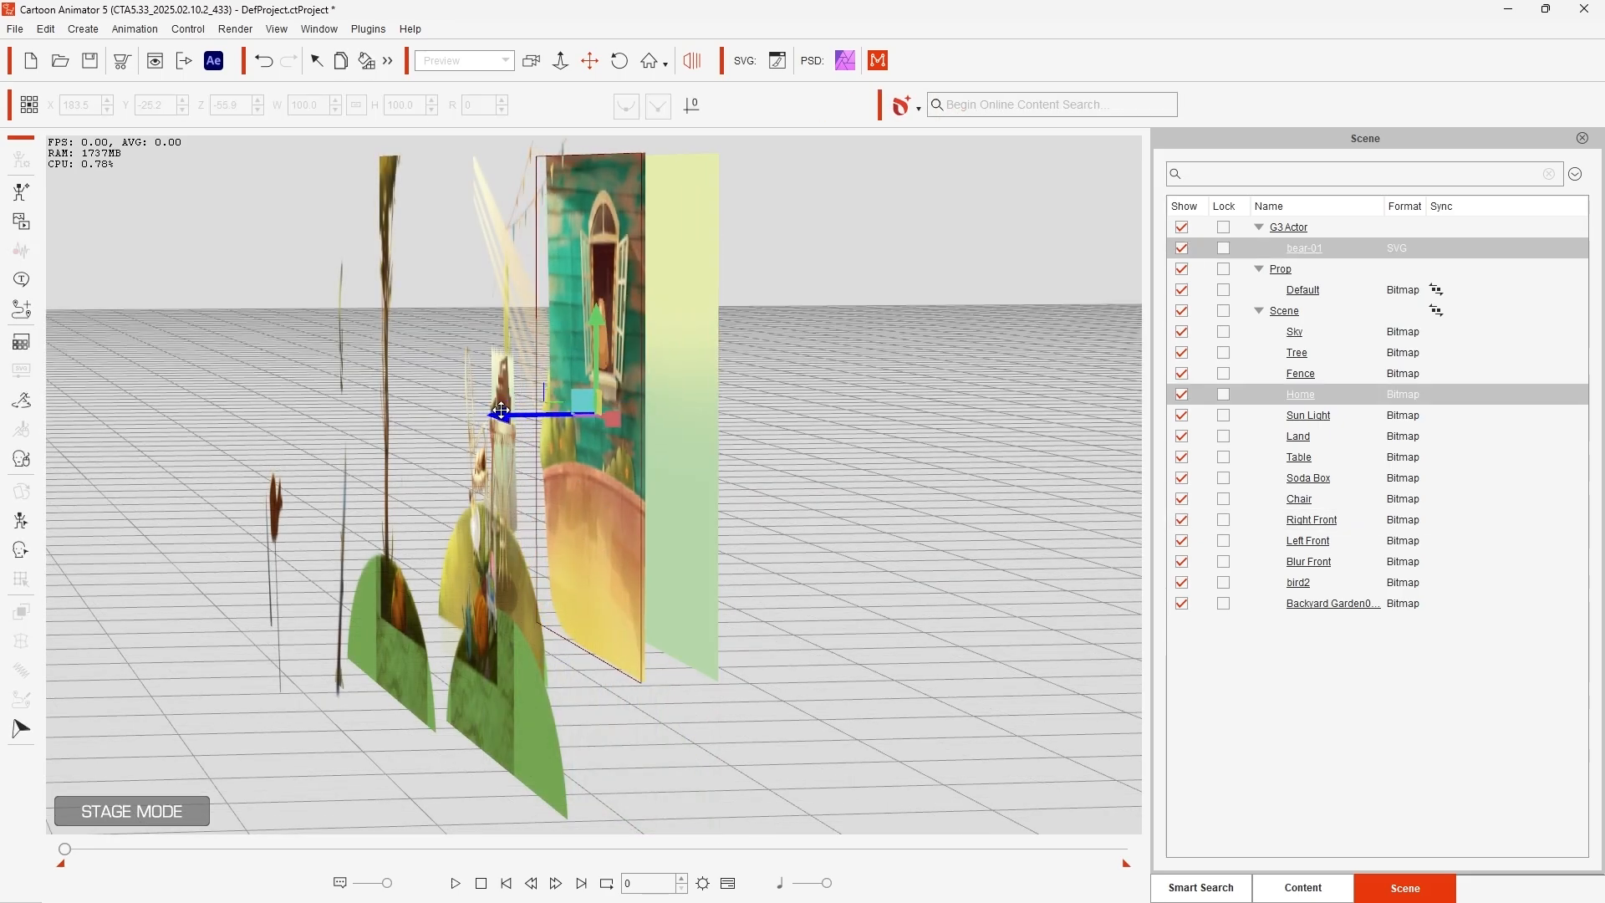
left_click(740, 410)
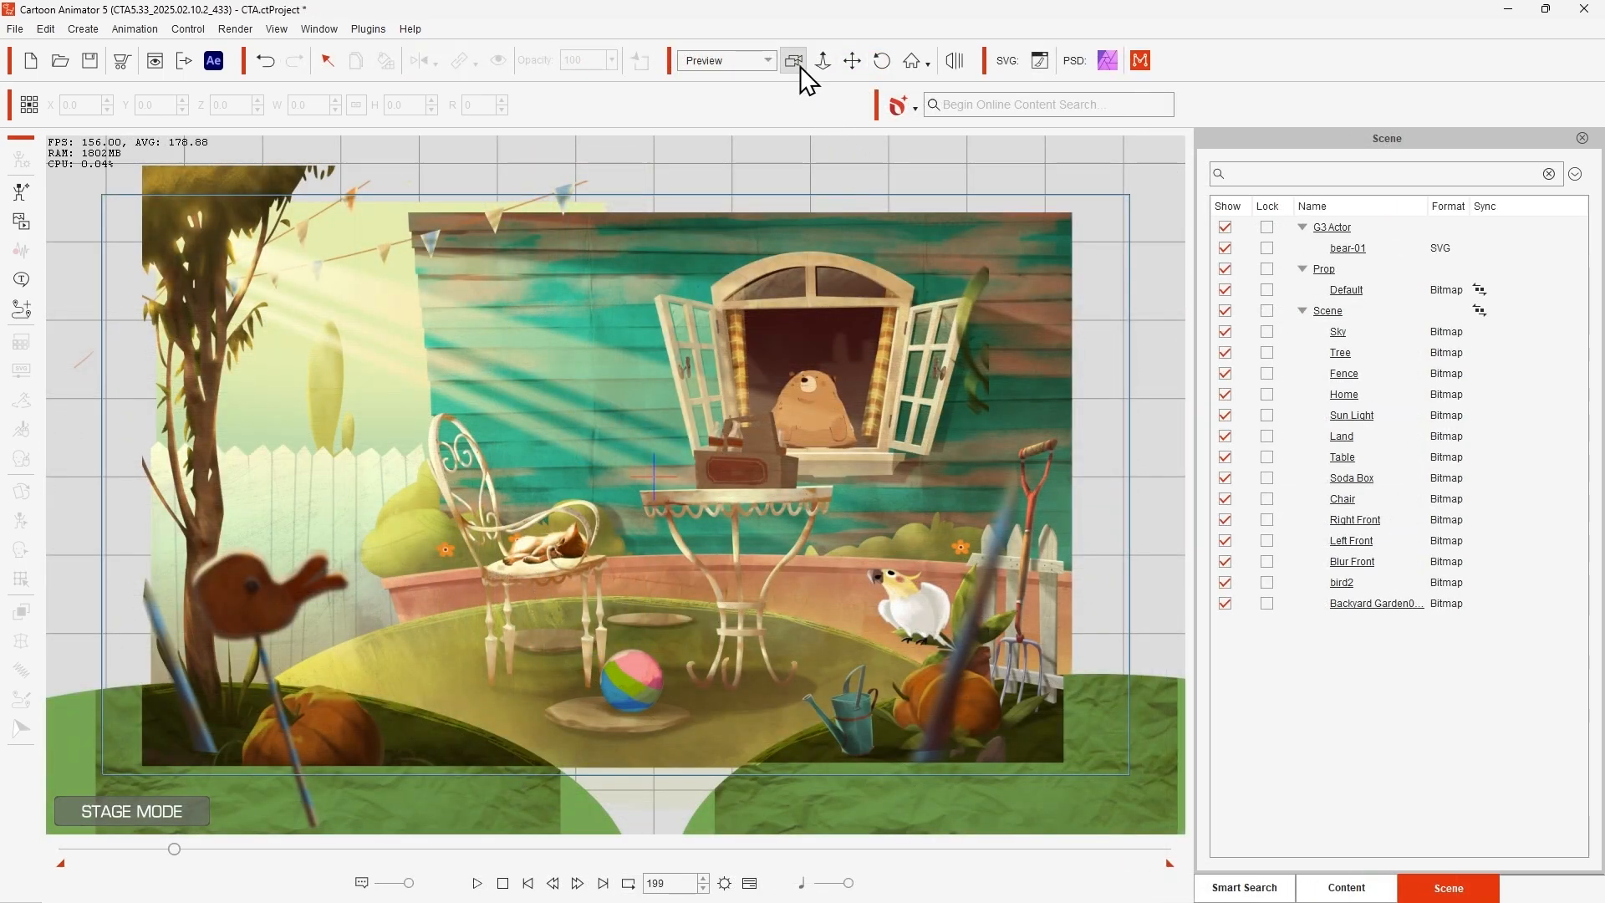
Step: Open the Camera Editor and set the Preview camera's lens to 39 mm
left_click(799, 65)
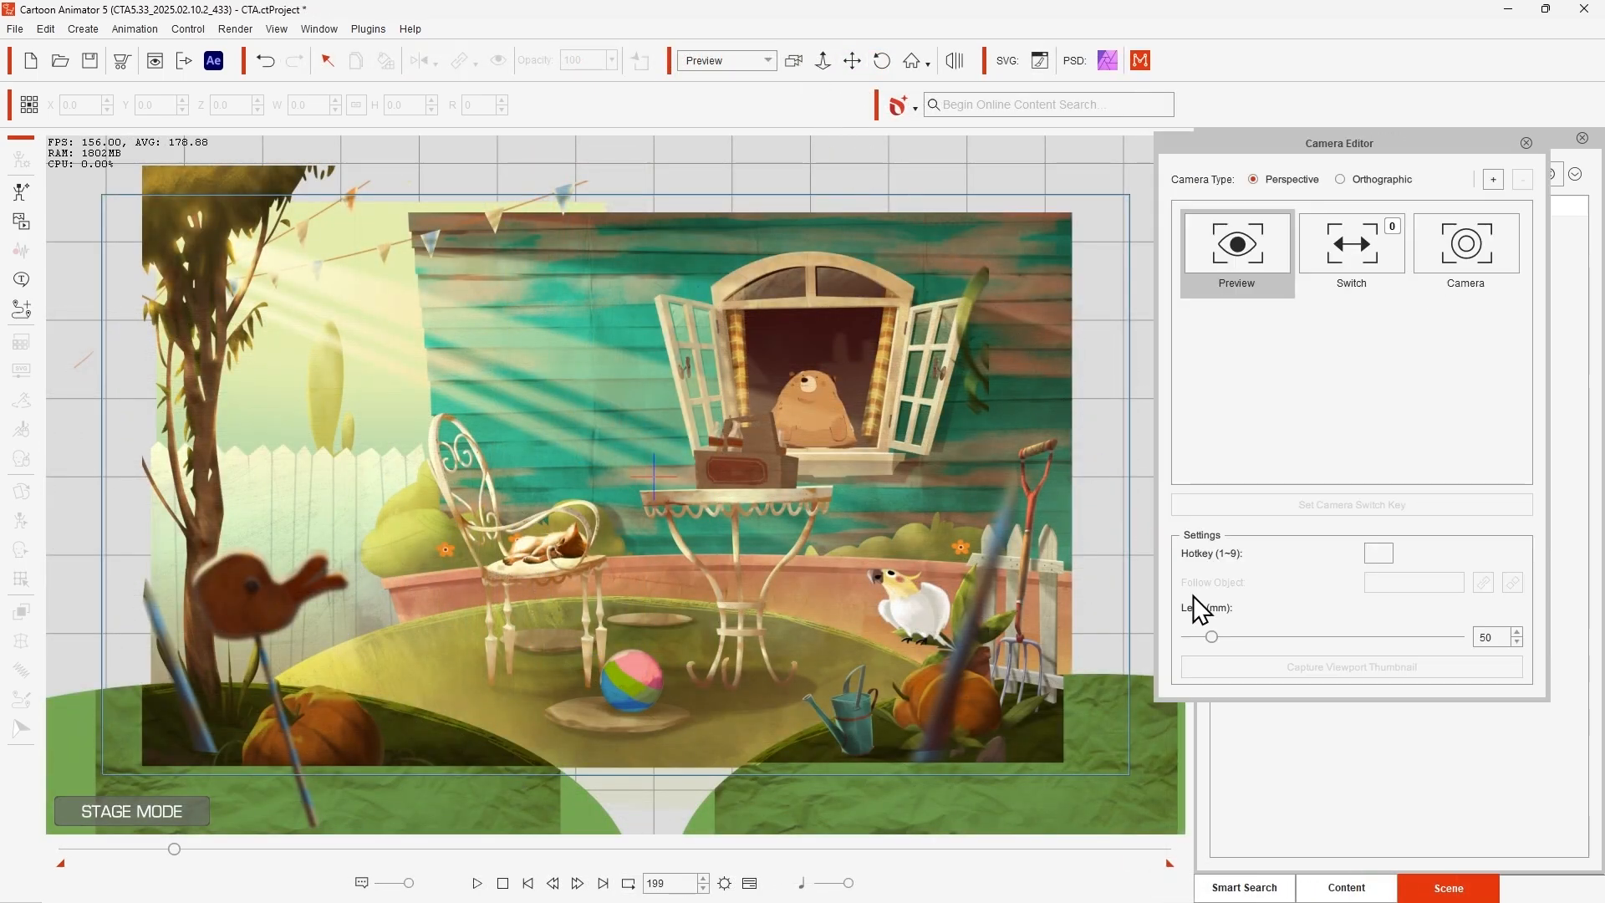
left_click_drag(1212, 638, 1194, 641)
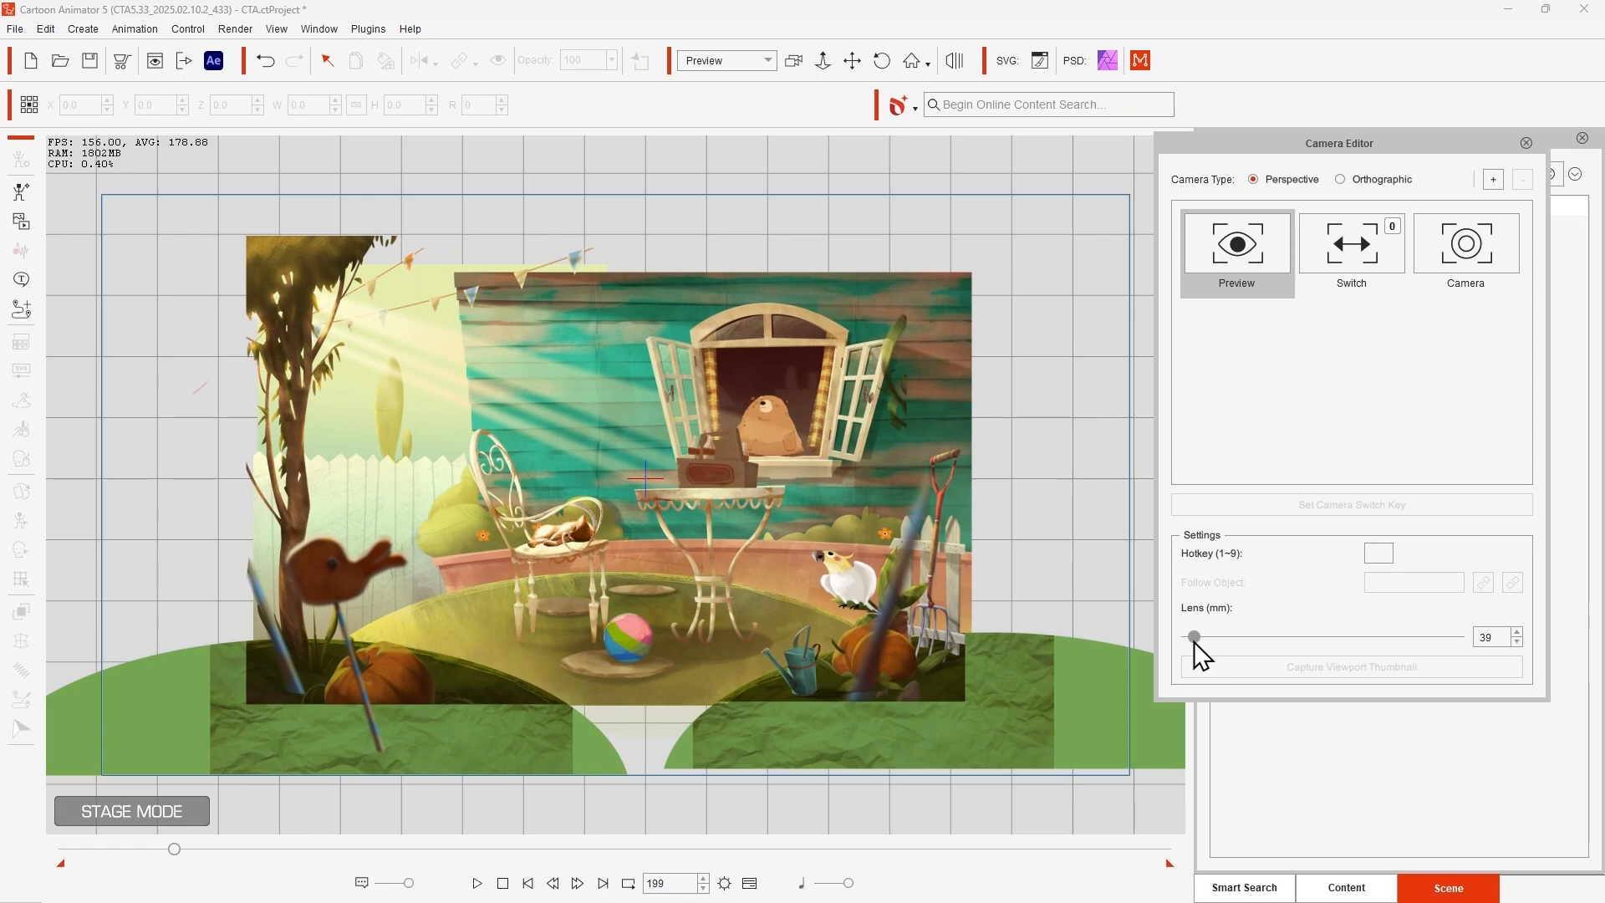
scroll(649, 549, "up", 3)
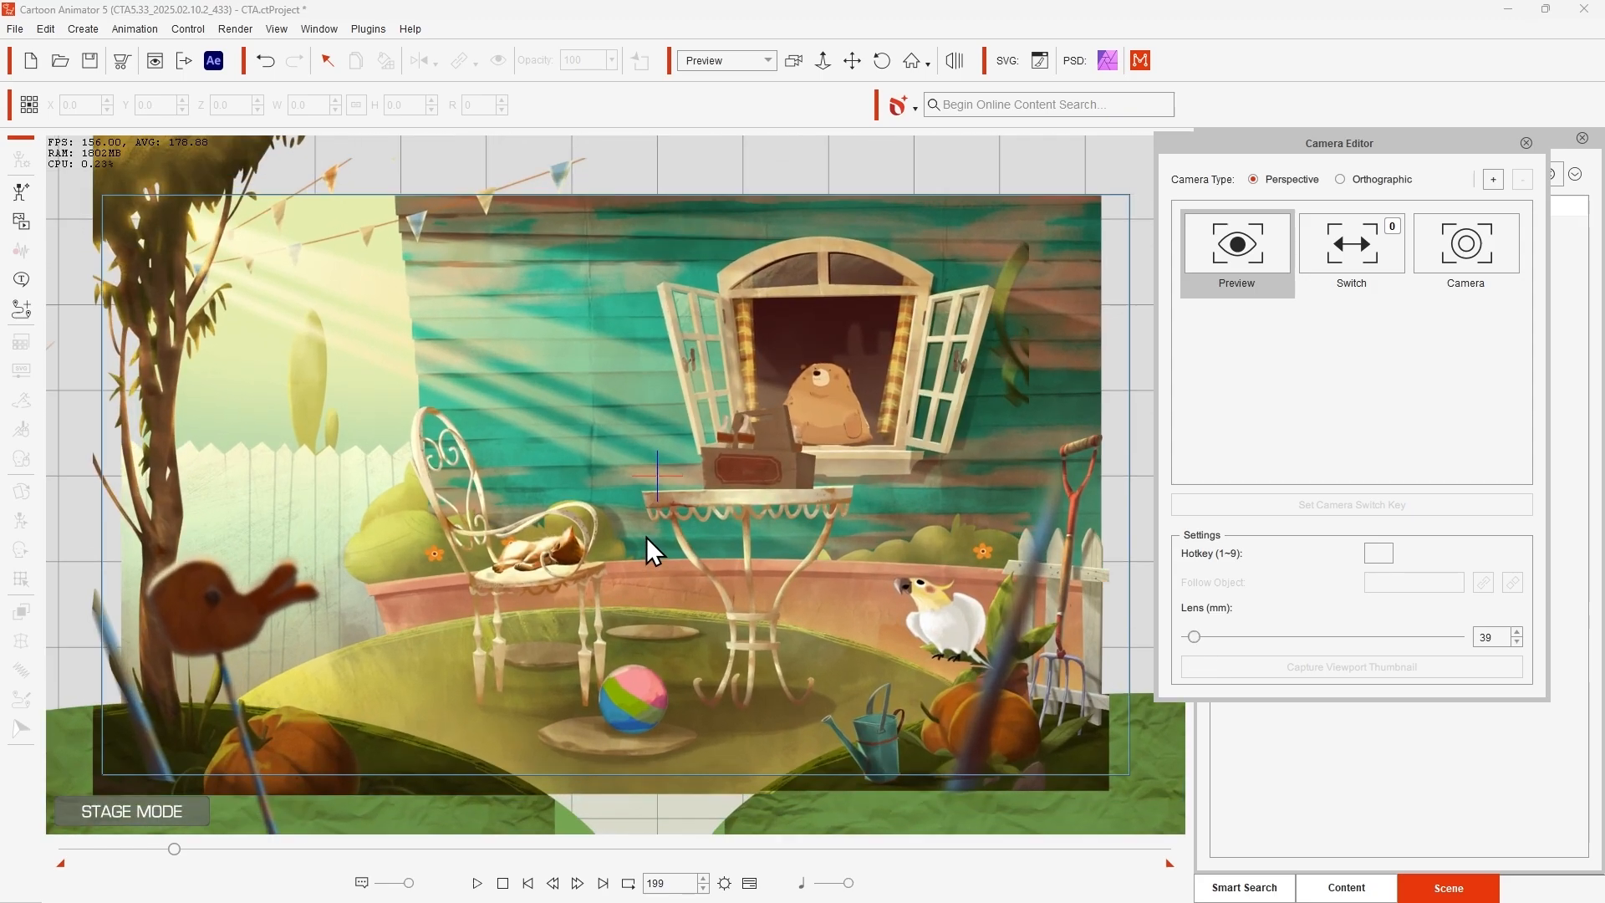
scroll(647, 540, "up", 5)
Step: Widen the Blur Front layer to 112.5 and spread the foreground and tree layers outward to the camera frame's edges
left_click_drag(436, 597, 201, 530)
left_click_drag(800, 310, 950, 384)
left_click_drag(393, 502, 750, 379)
left_click_drag(470, 352, 423, 366)
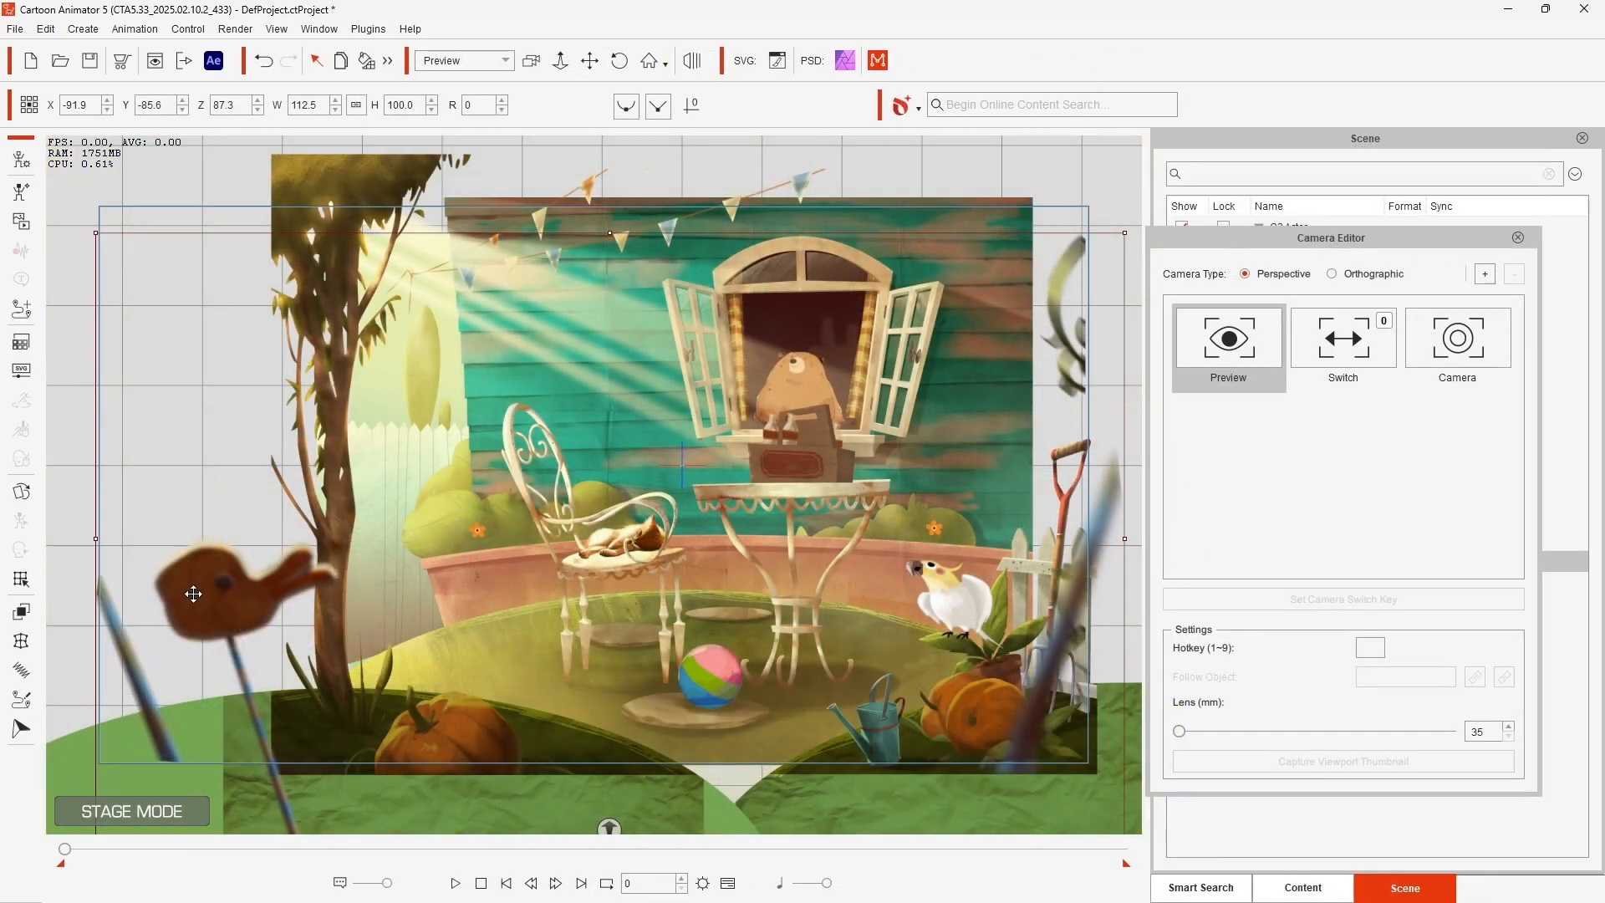
left_click_drag(473, 718, 298, 709)
left_click_drag(968, 717, 961, 706)
Step: Select the land, table and chair together and shift them left within the scene, away from the bear's window
left_click(840, 617)
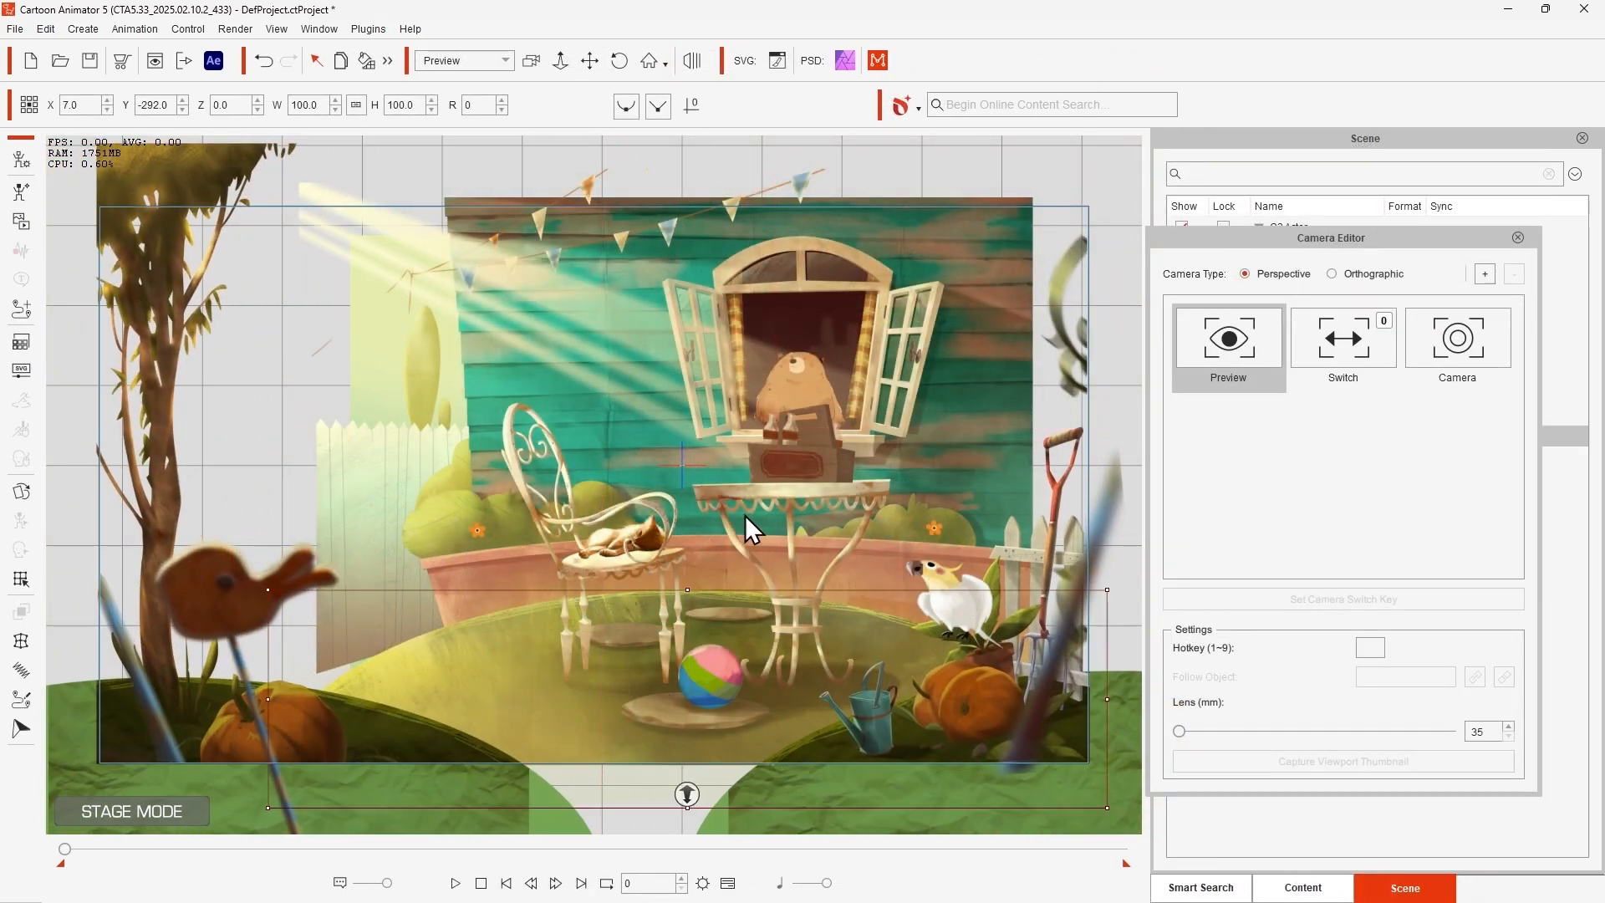
left_click(746, 507, "ctrl")
left_click(623, 554, "ctrl")
left_click_drag(623, 559, 572, 556)
Step: Enlarge the Fence layer to 243.1 wide by 120.5 high and position it at X -499.8, Y -163.0 to fill the left gap
left_click(376, 494)
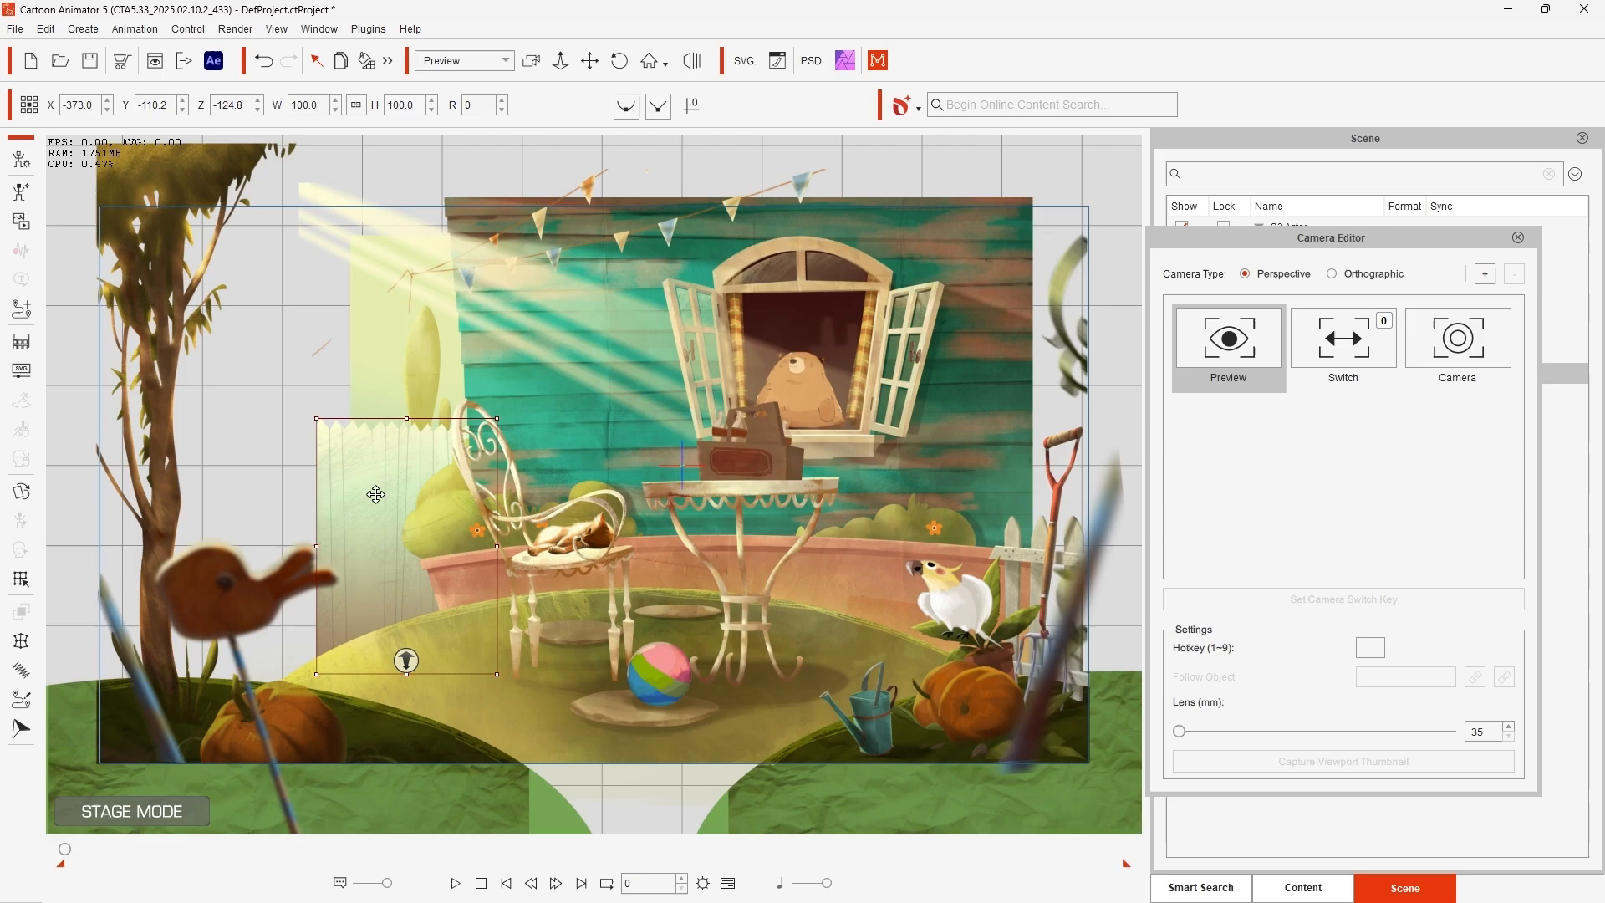
left_click_drag(376, 494, 366, 498)
left_click_drag(312, 550, 182, 550)
left_click_drag(378, 509, 293, 509)
left_click_drag(316, 677, 316, 702)
left_click_drag(336, 524, 337, 557)
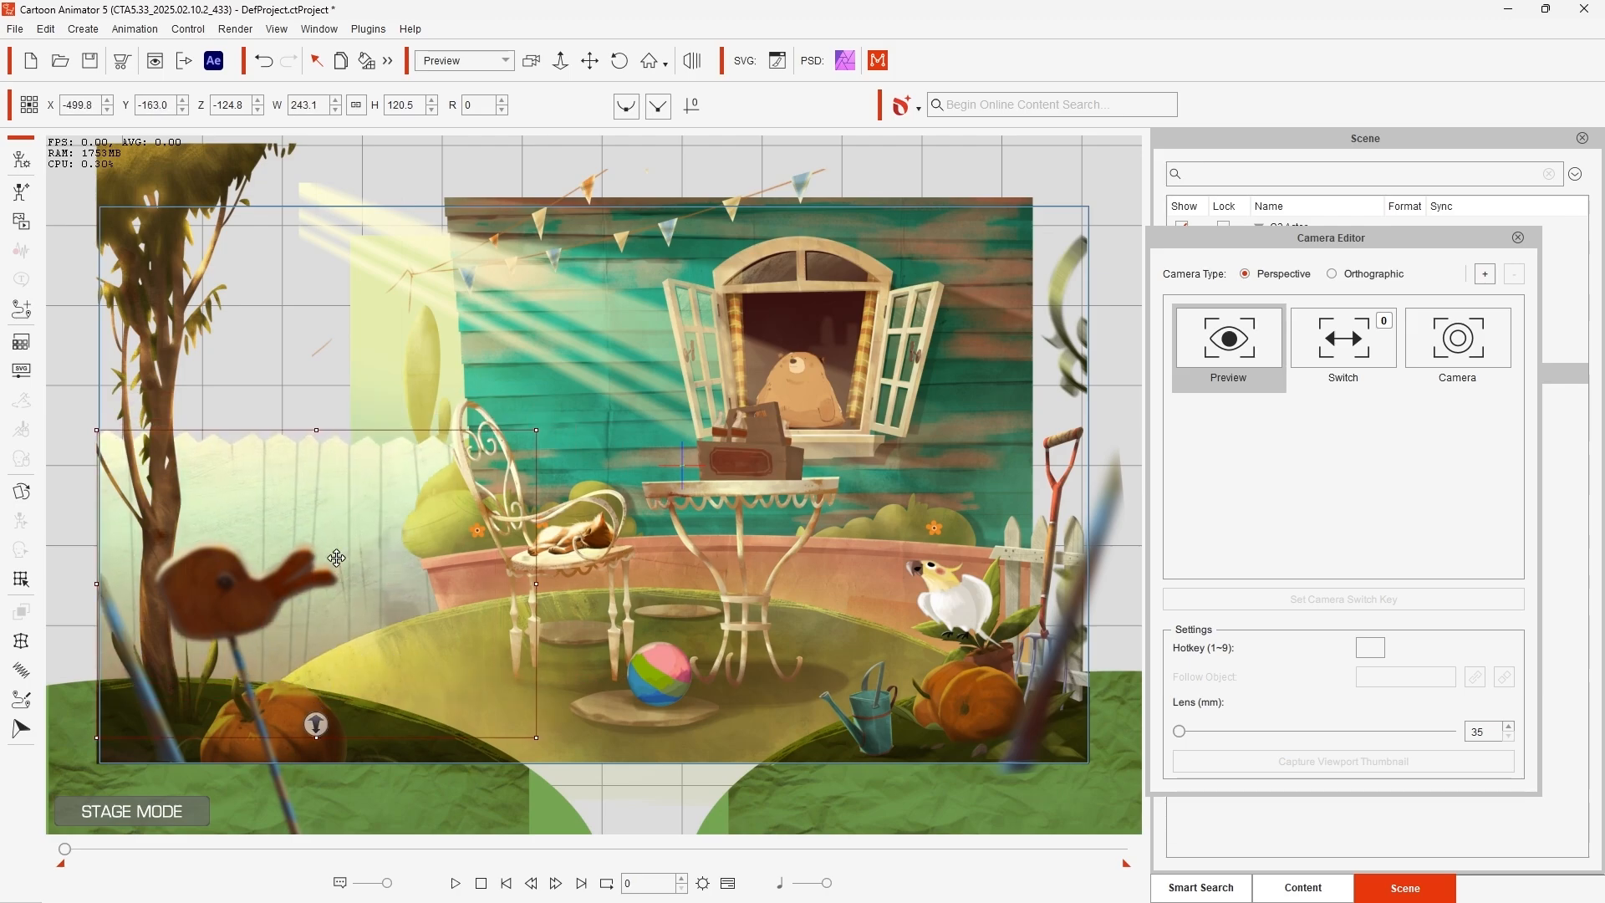
Step: Shift the Sky layer left and stretch it to fill the empty area behind the fence and tree
left_click(337, 394)
left_click_drag(299, 386, 224, 386)
left_click_drag(433, 373, 126, 368)
Step: Enlarge the Home layer together with the bear and extend them to the camera frame's far edge
left_click_drag(931, 316, 922, 327)
left_click_drag(1027, 479, 1064, 479)
key("ctrl+z")
left_click(800, 402, "ctrl")
left_click_drag(962, 385, 987, 386)
Step: Move the soda box and table together in front of the window, then nudge the bear right within the window
left_click(757, 458)
left_click(745, 489, "ctrl")
left_click_drag(746, 490, 772, 488)
left_click_drag(825, 376, 837, 377)
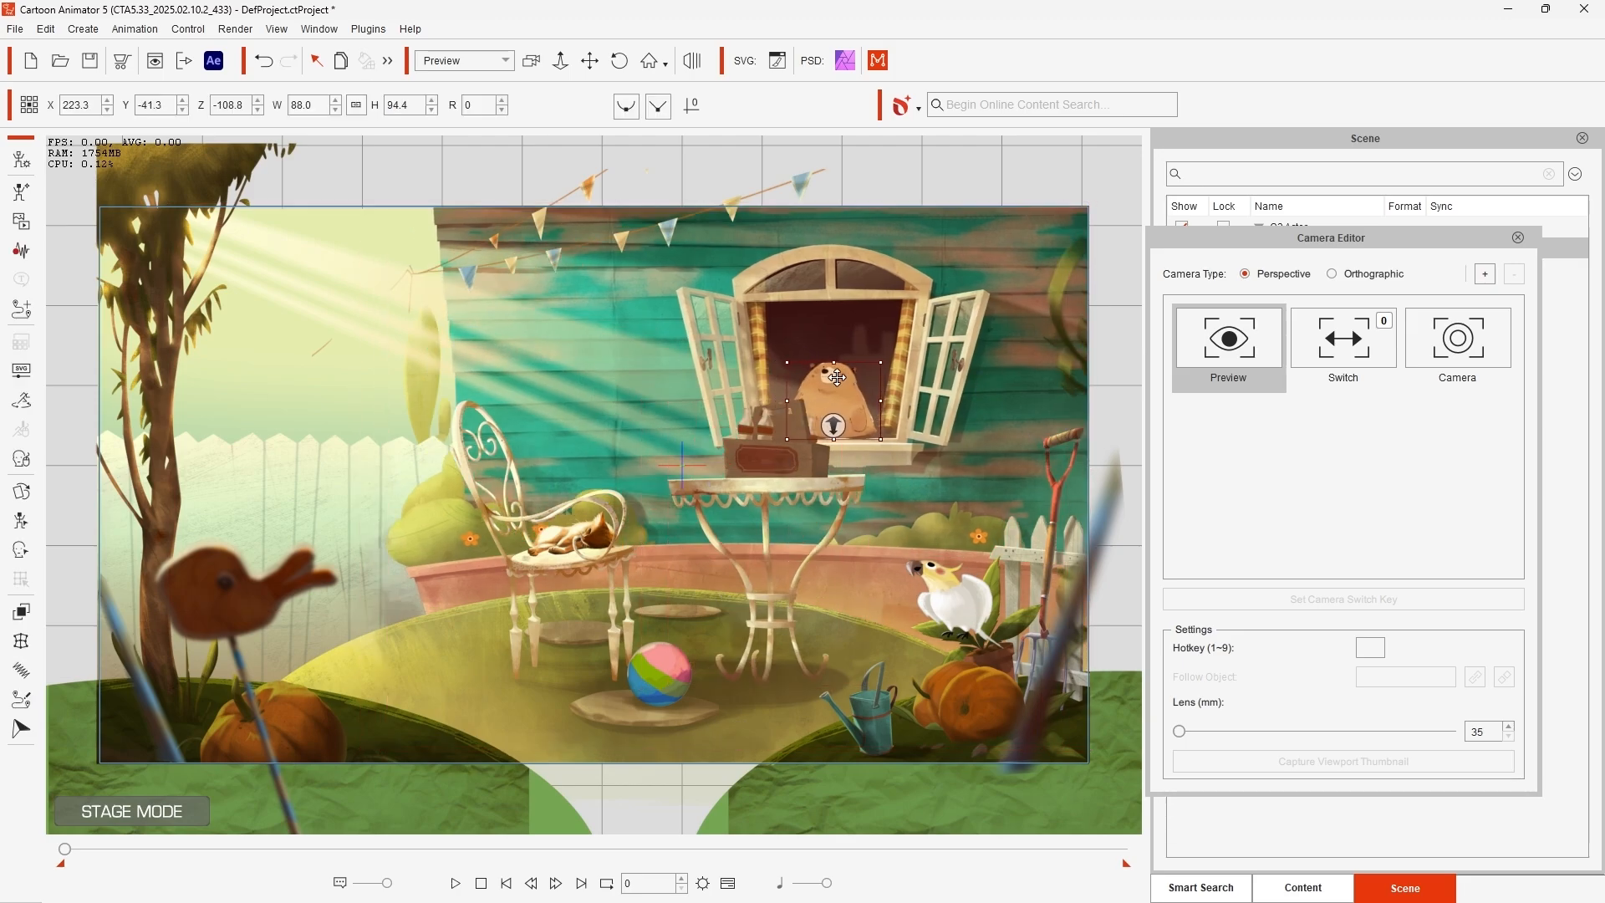
left_click(351, 384)
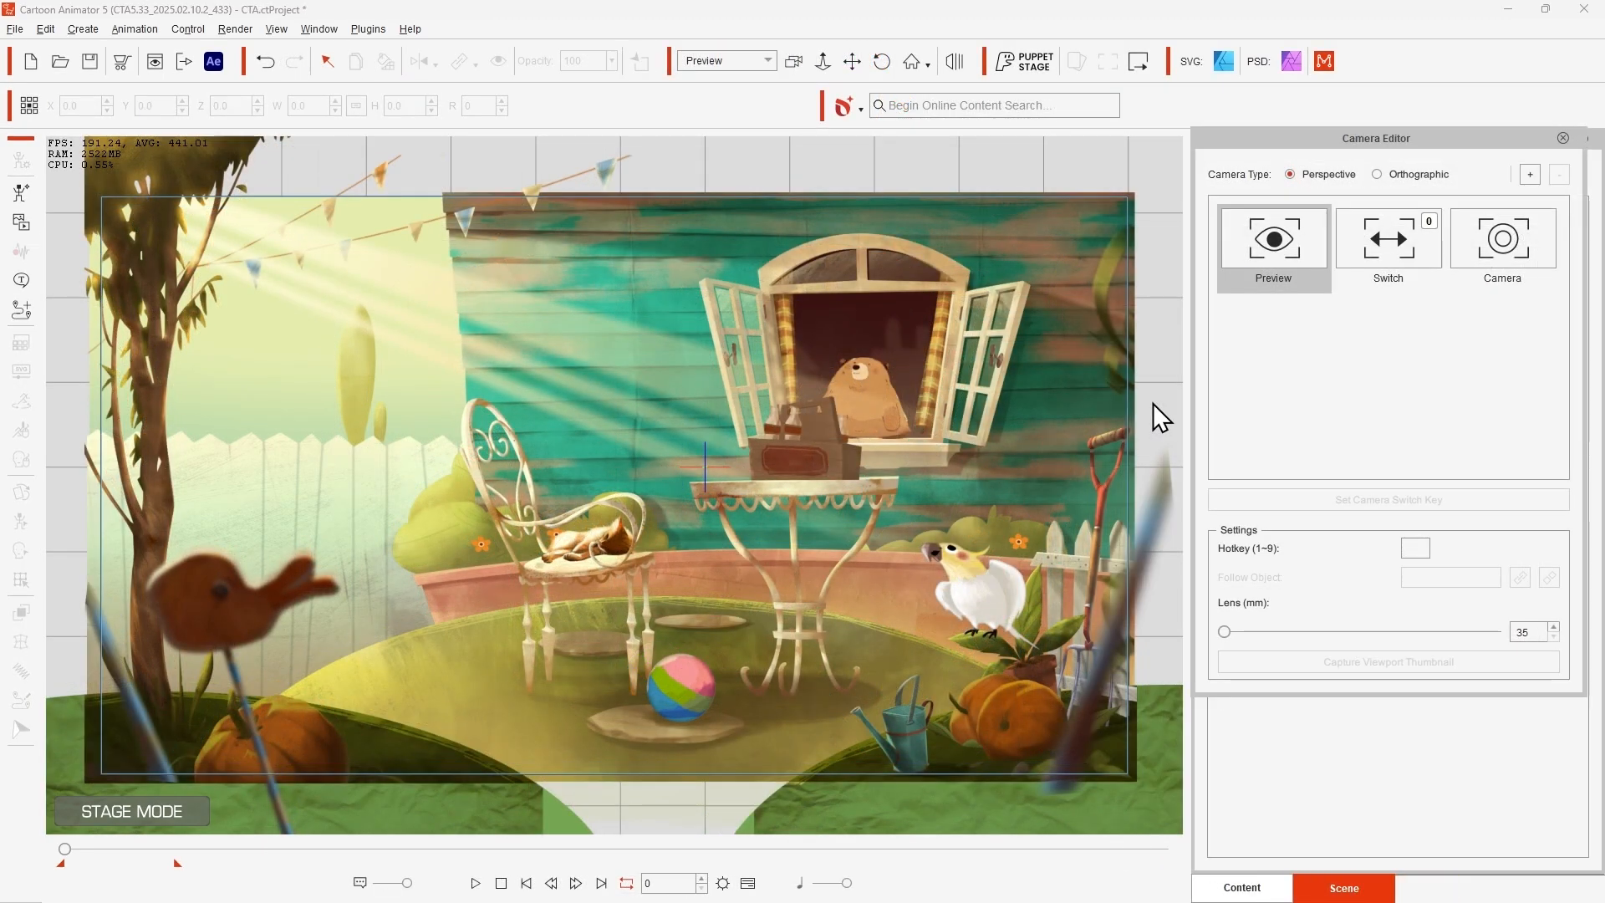
Step: With the recording Camera active and the Timeline open, zoom the camera in on the bear's window at frame 0
left_click(1501, 264)
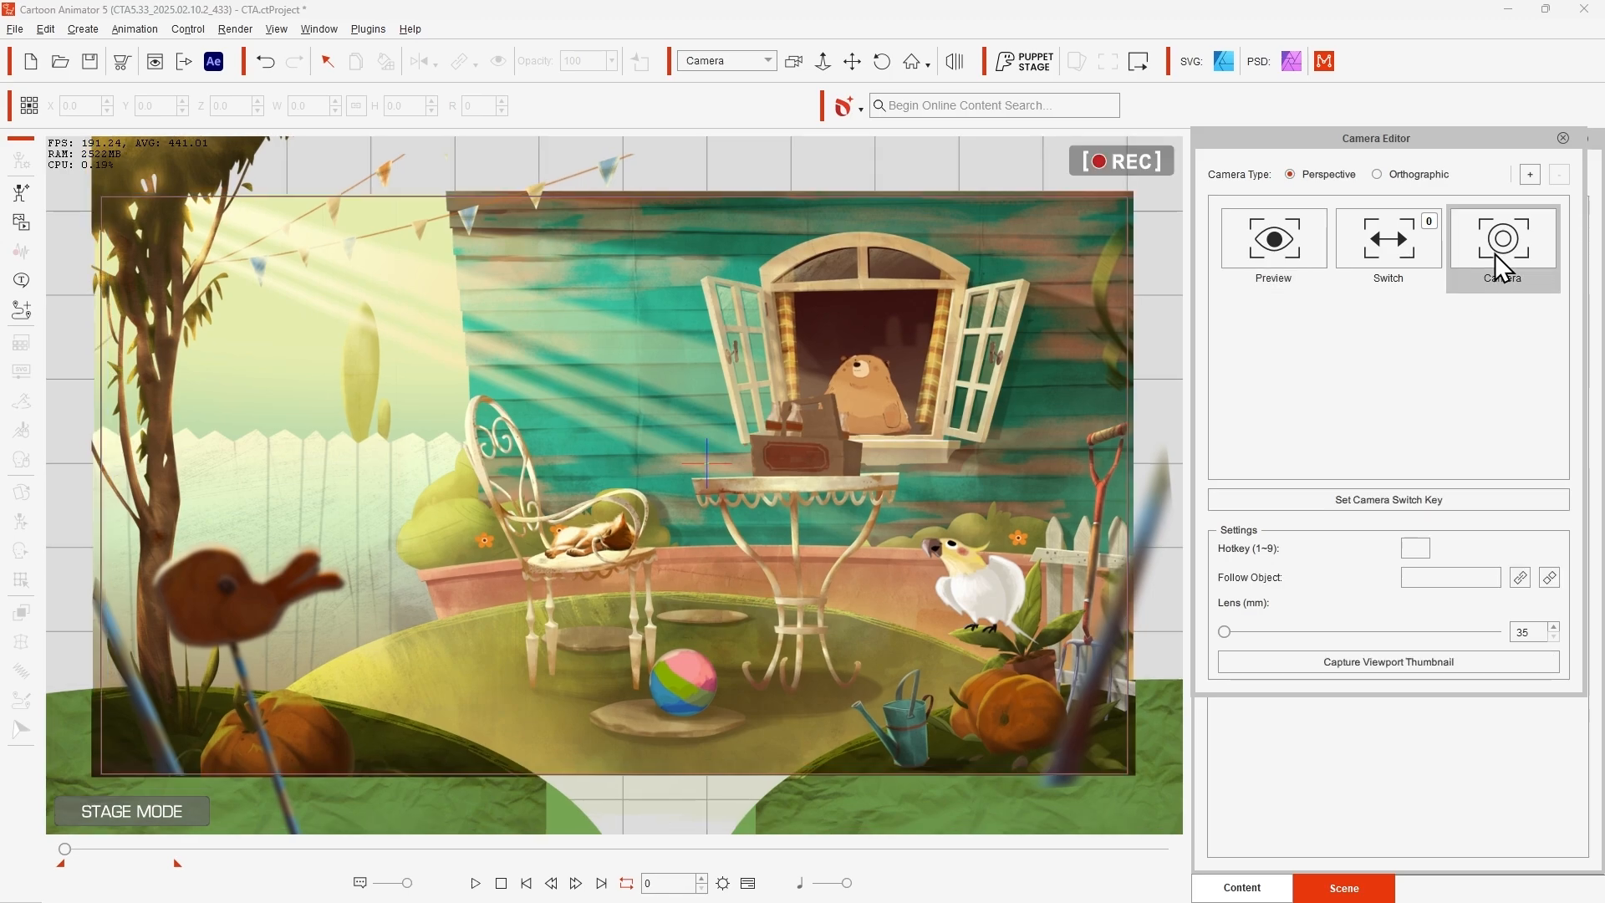
left_click(747, 883)
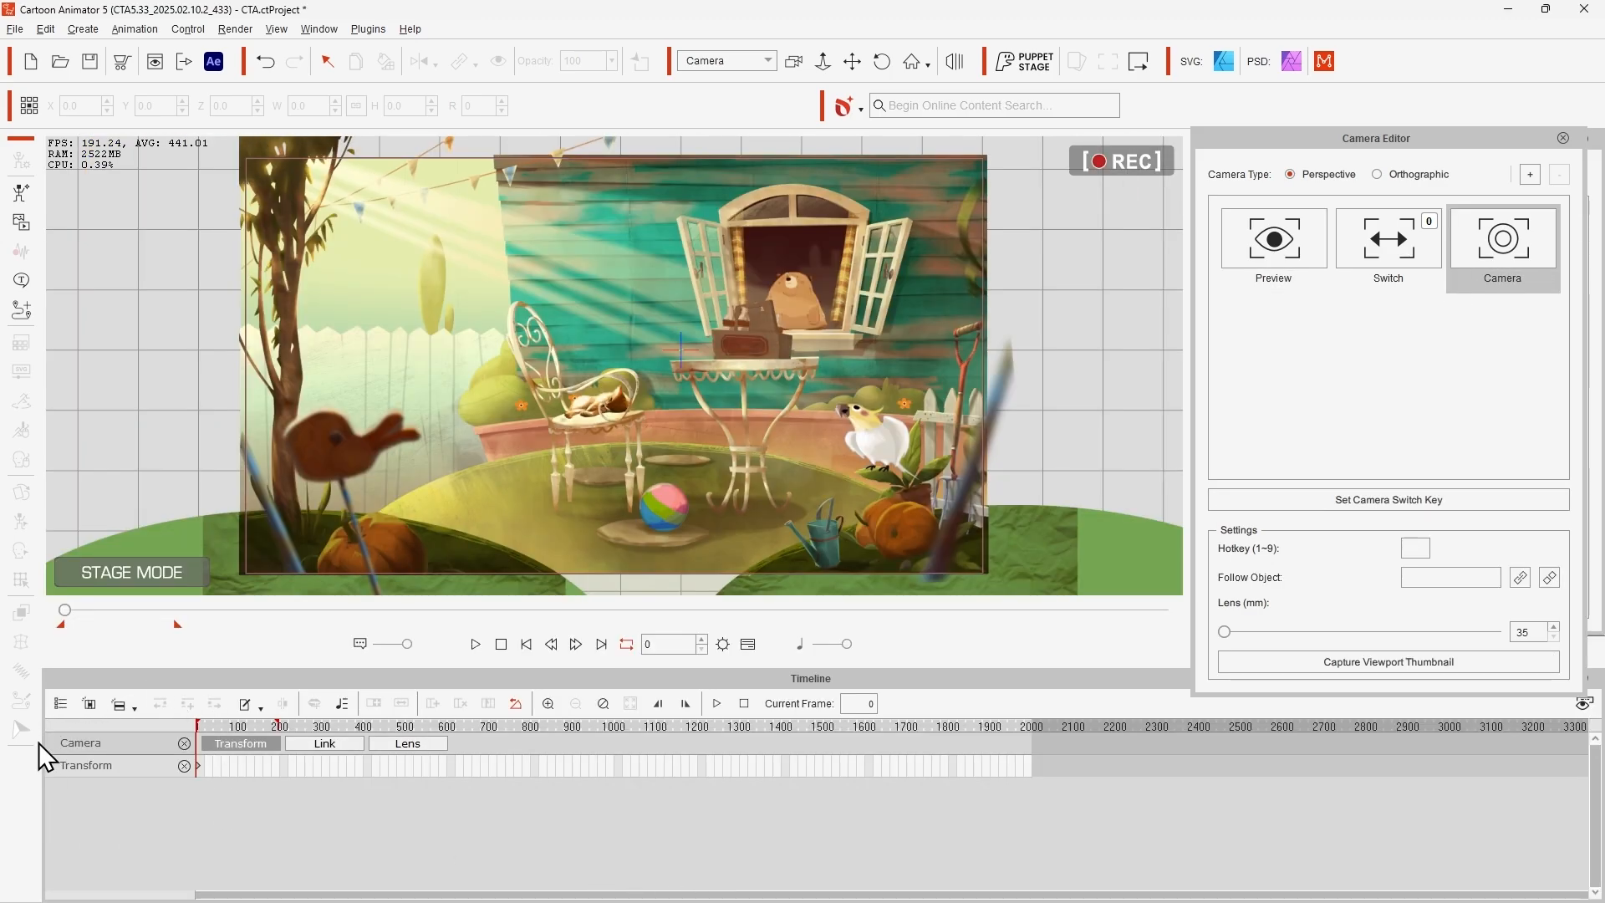
scroll(224, 756, "up", 2)
scroll(799, 323, "up", 5)
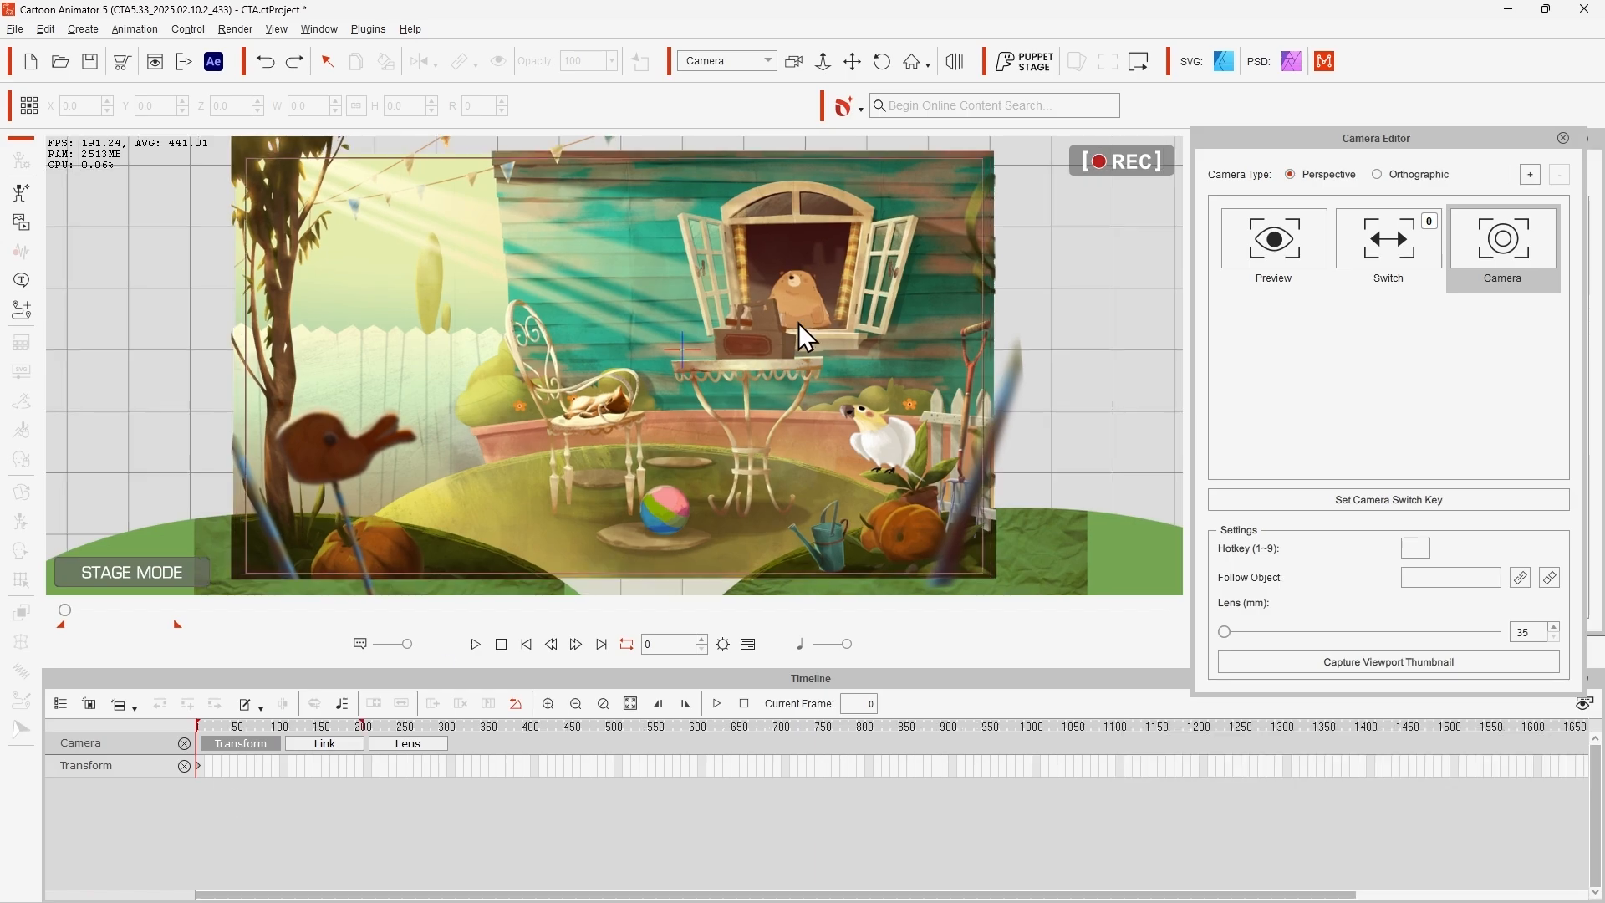
scroll(674, 398, "up", 5)
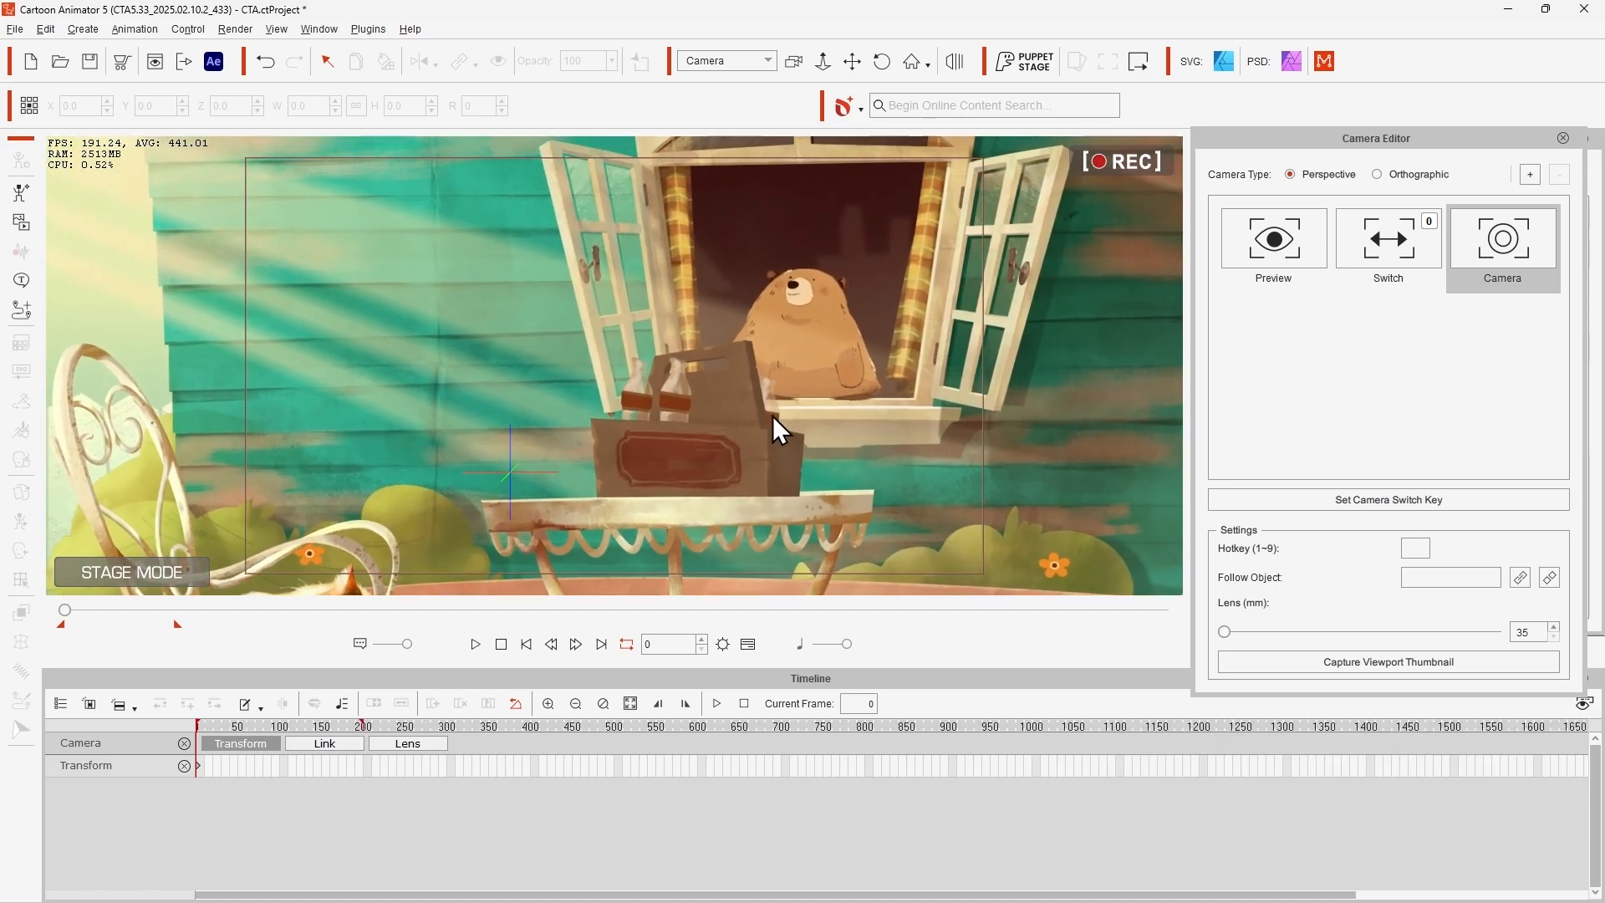
Step: At frame 50, pan and pull the camera back to show the soda box, table and chair with the cat
left_click_drag(679, 350, 810, 339)
scroll(699, 390, "down", 6)
scroll(699, 390, "up", 2)
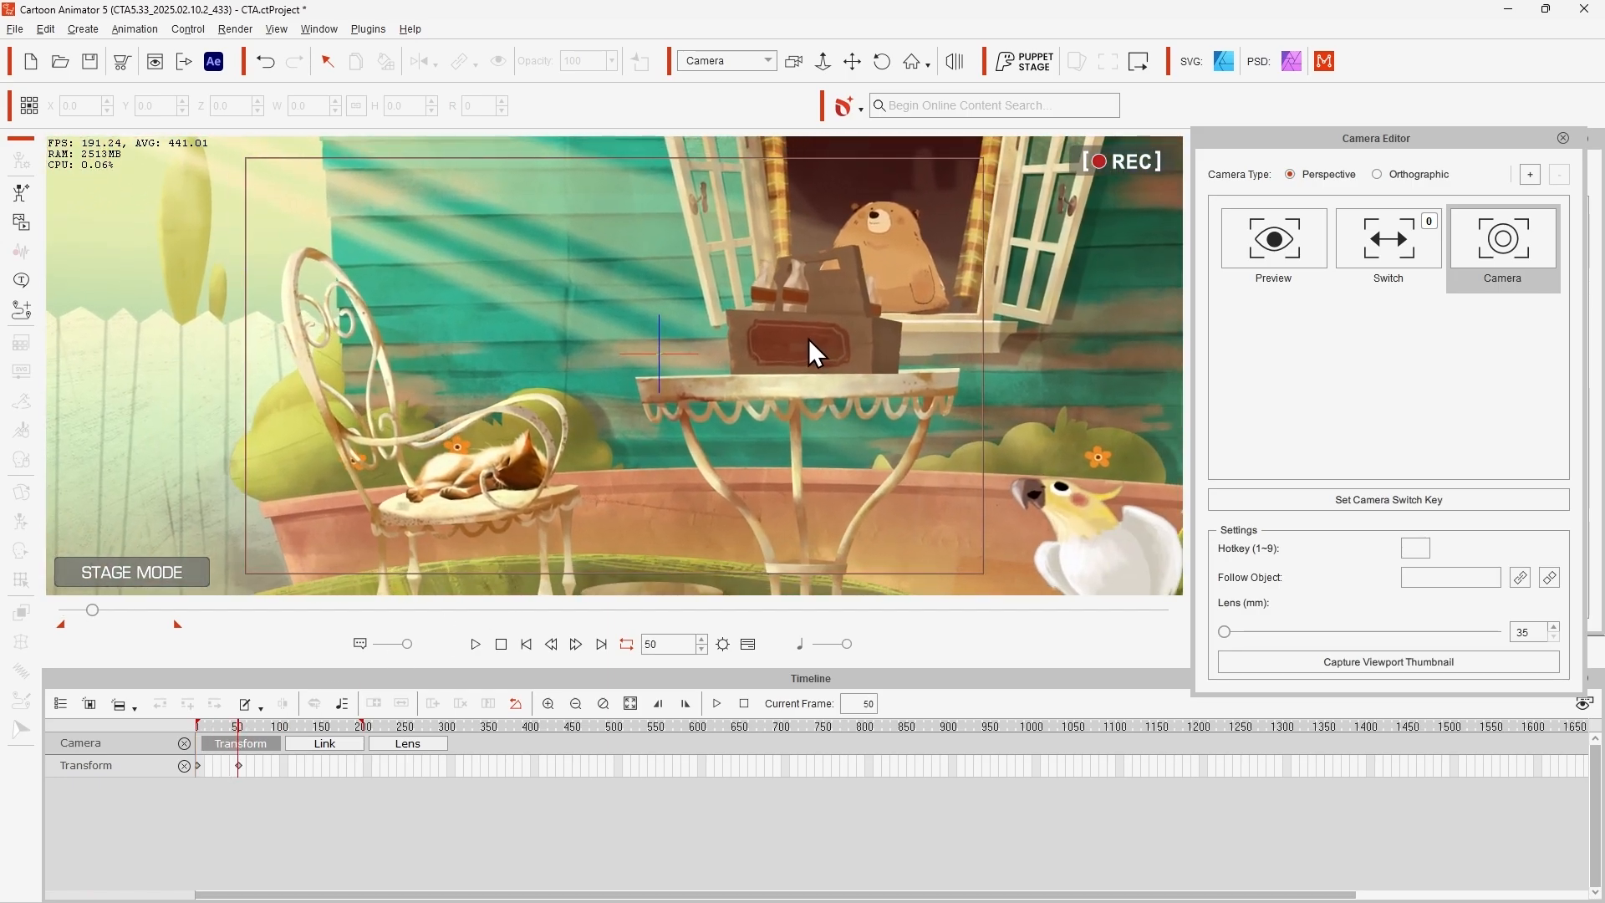
Step: Play the camera move from the first frame to preview it, then stop playback
left_click(193, 725)
key("space")
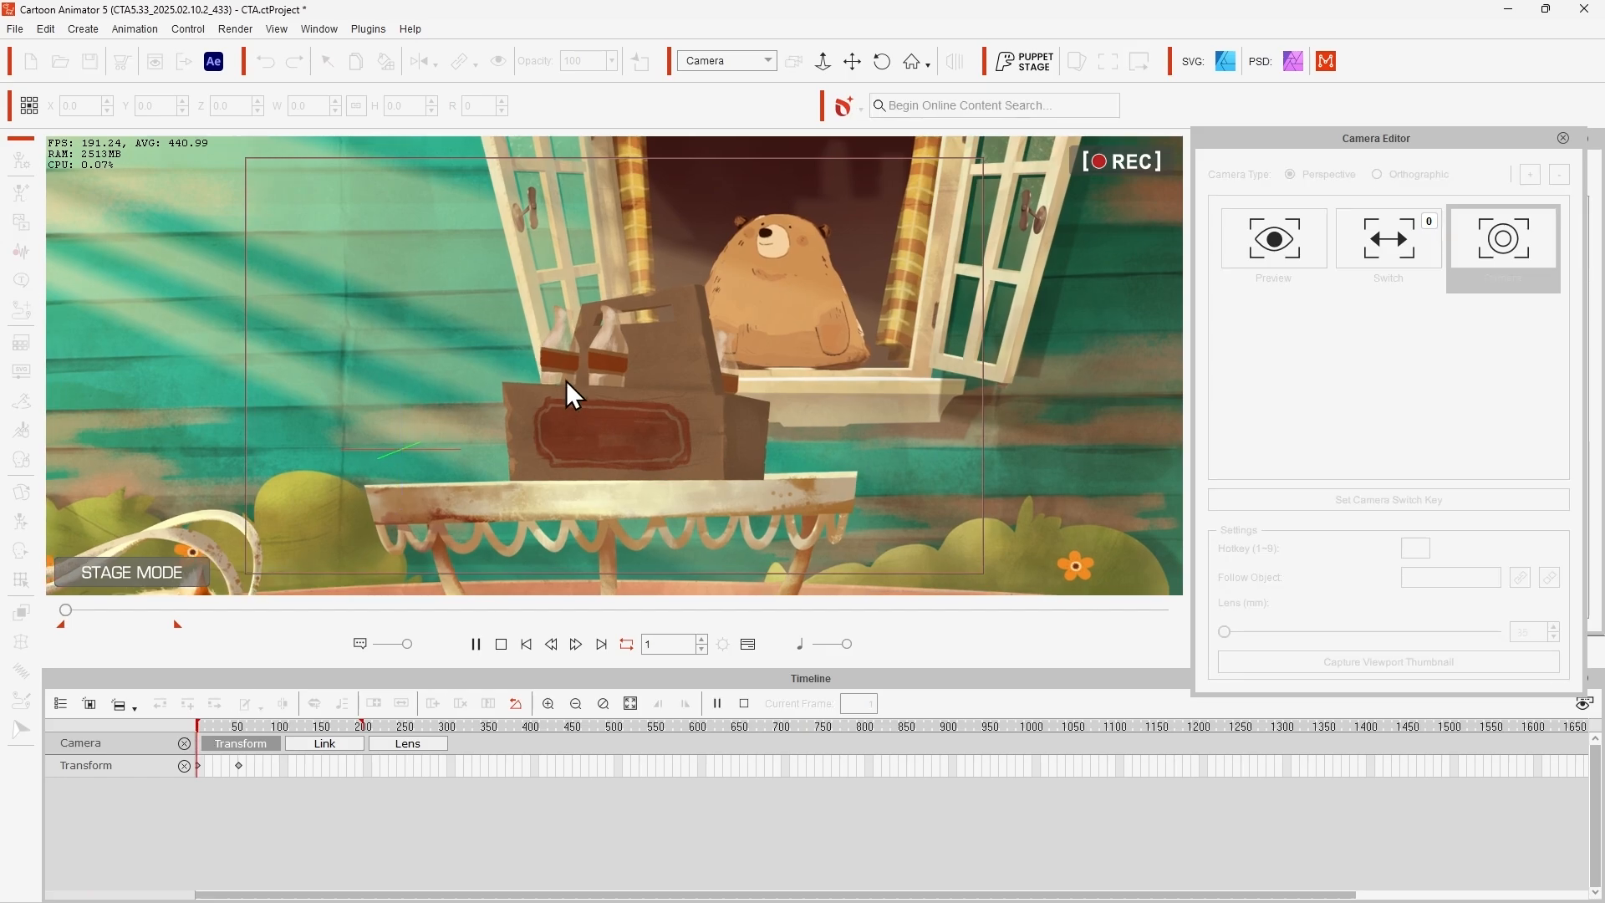
key("space")
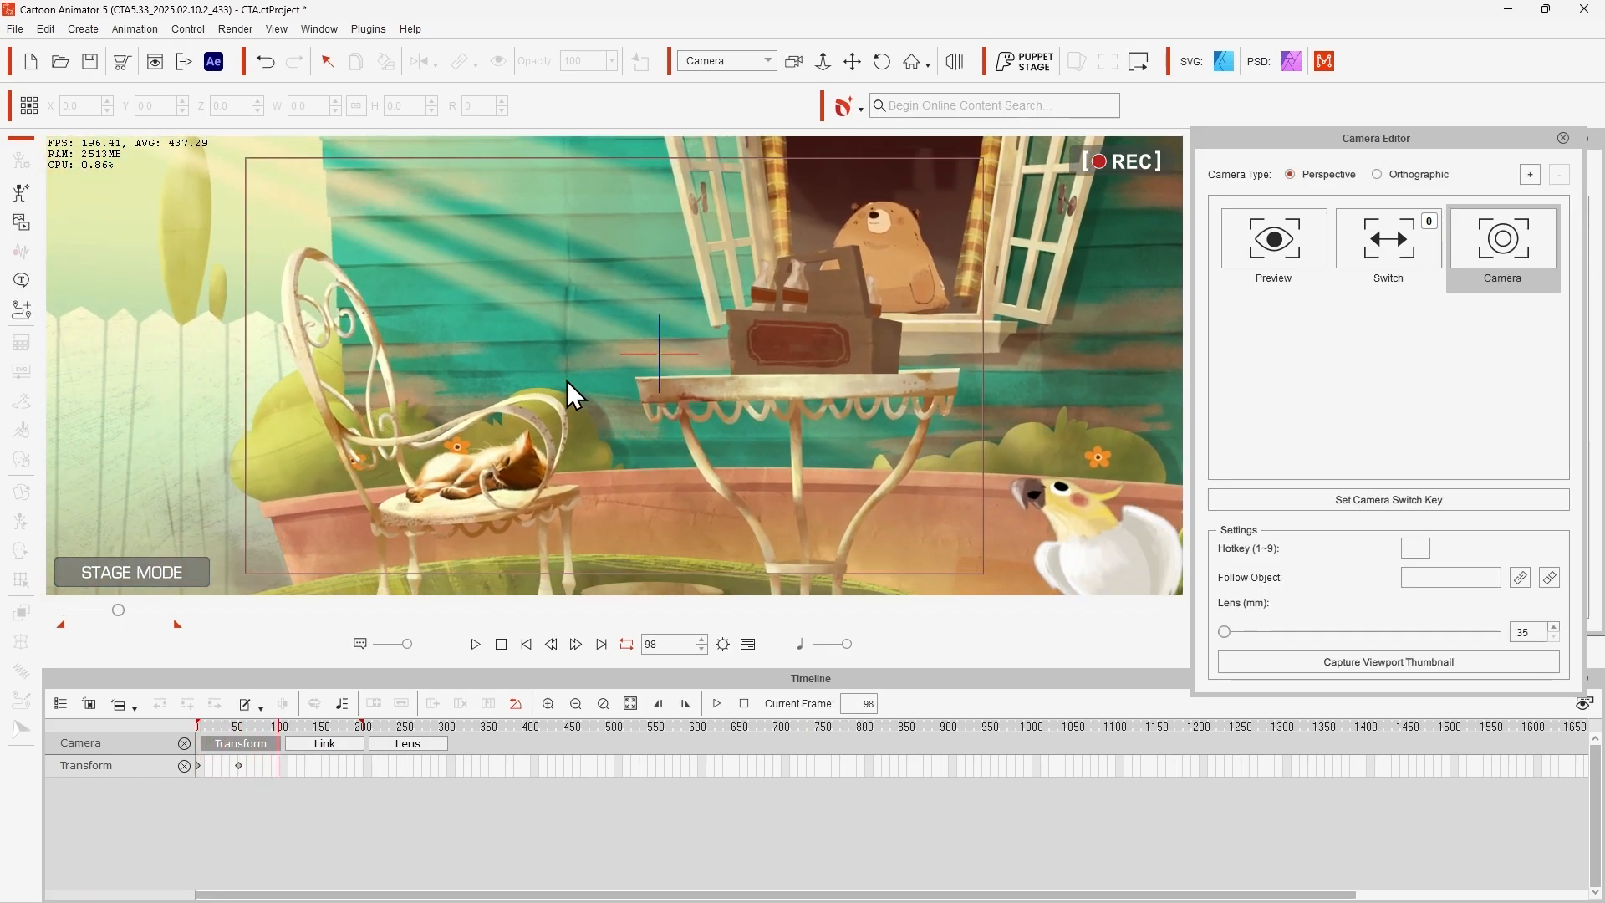
Step: Try the Accelerate, Decelerate and Smooth transition curves on the frame 50 camera key, then apply Gain momentum and Damp
right_click(239, 765)
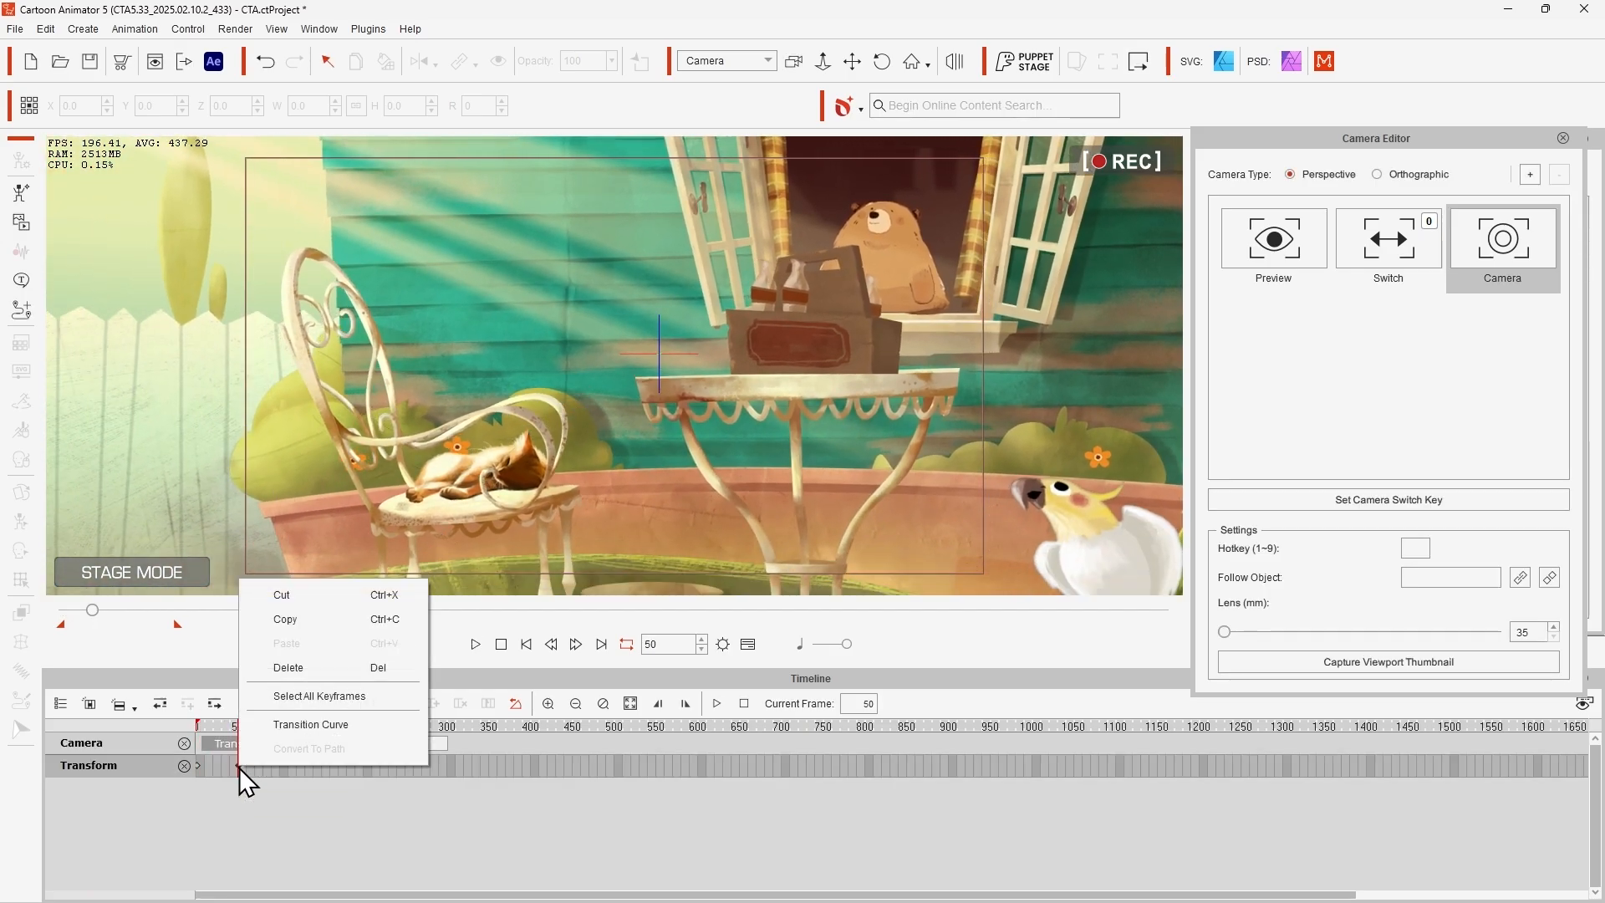
left_click(358, 725)
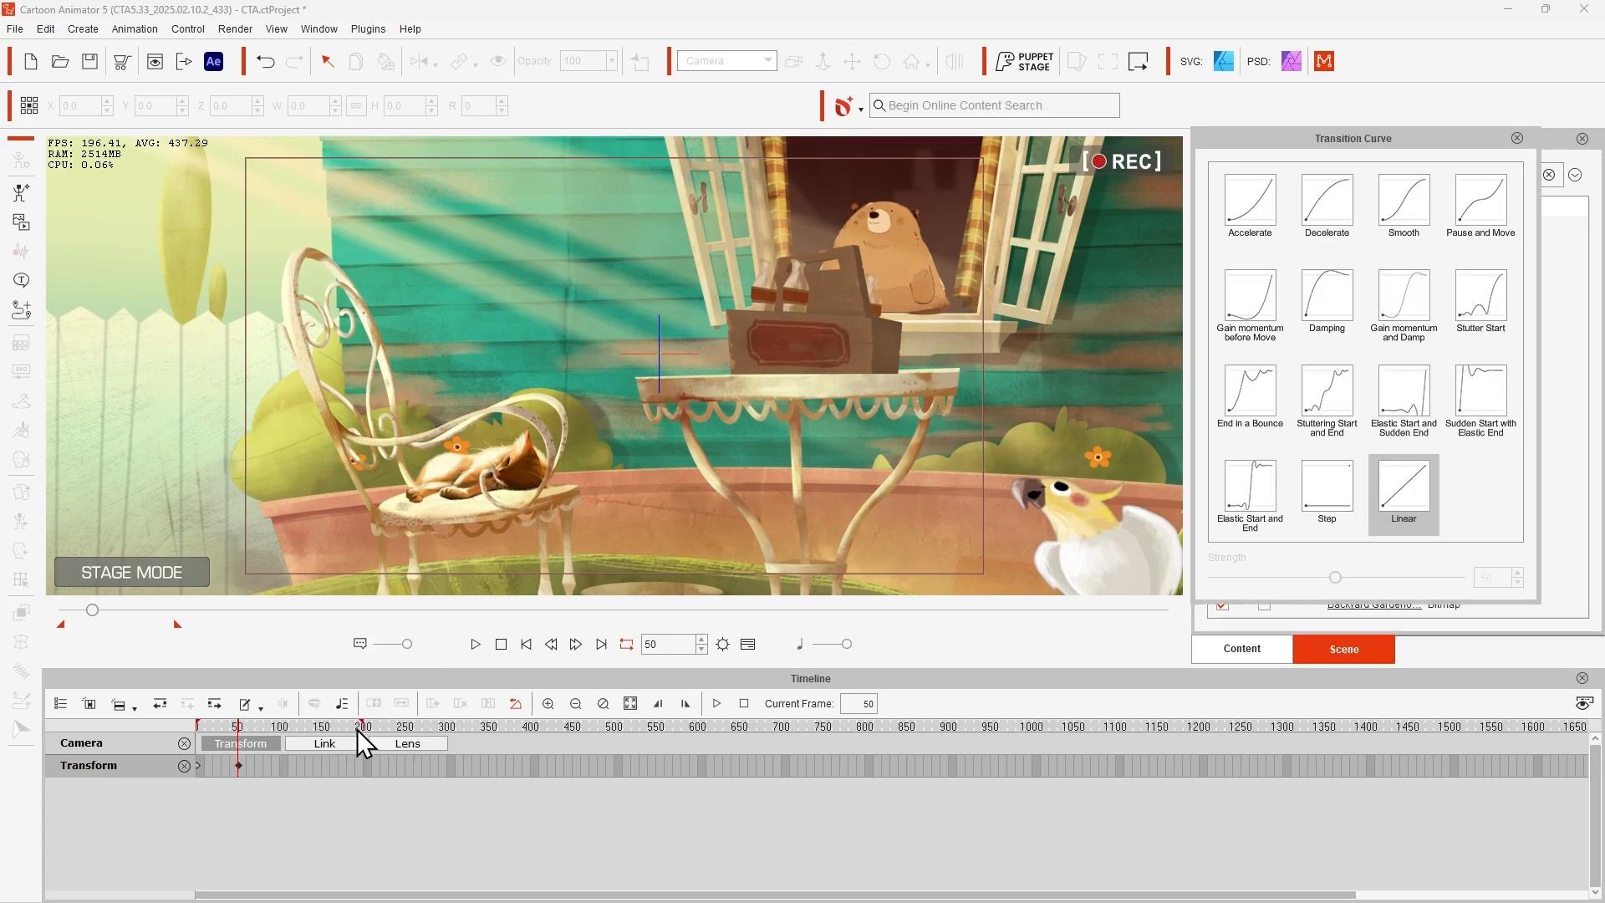
left_click(1261, 231)
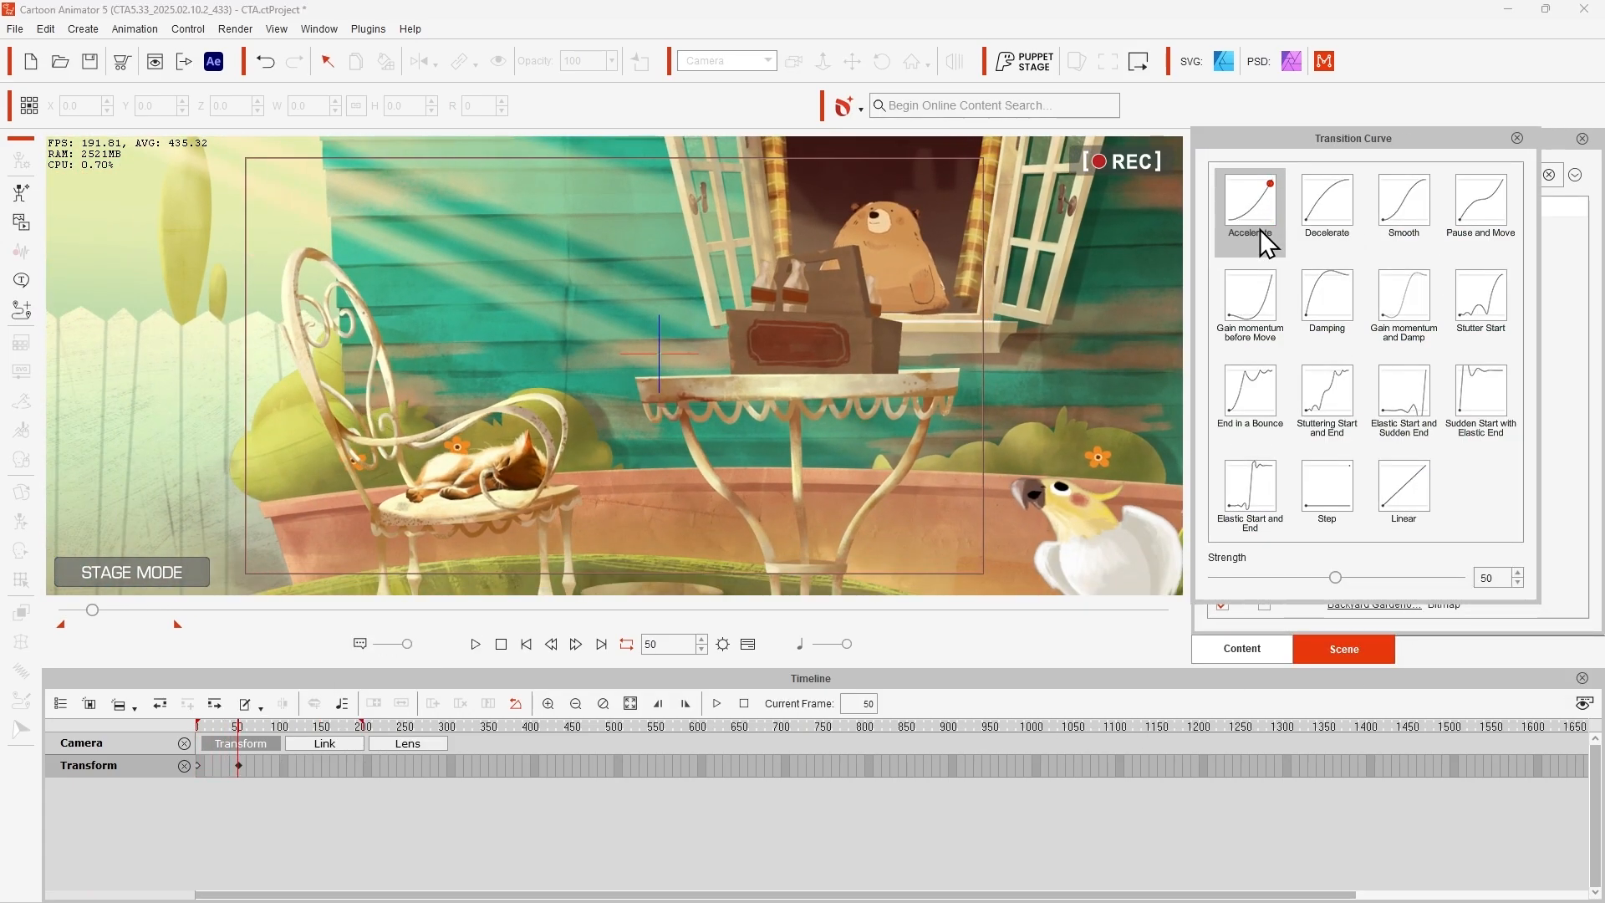
left_click(1331, 231)
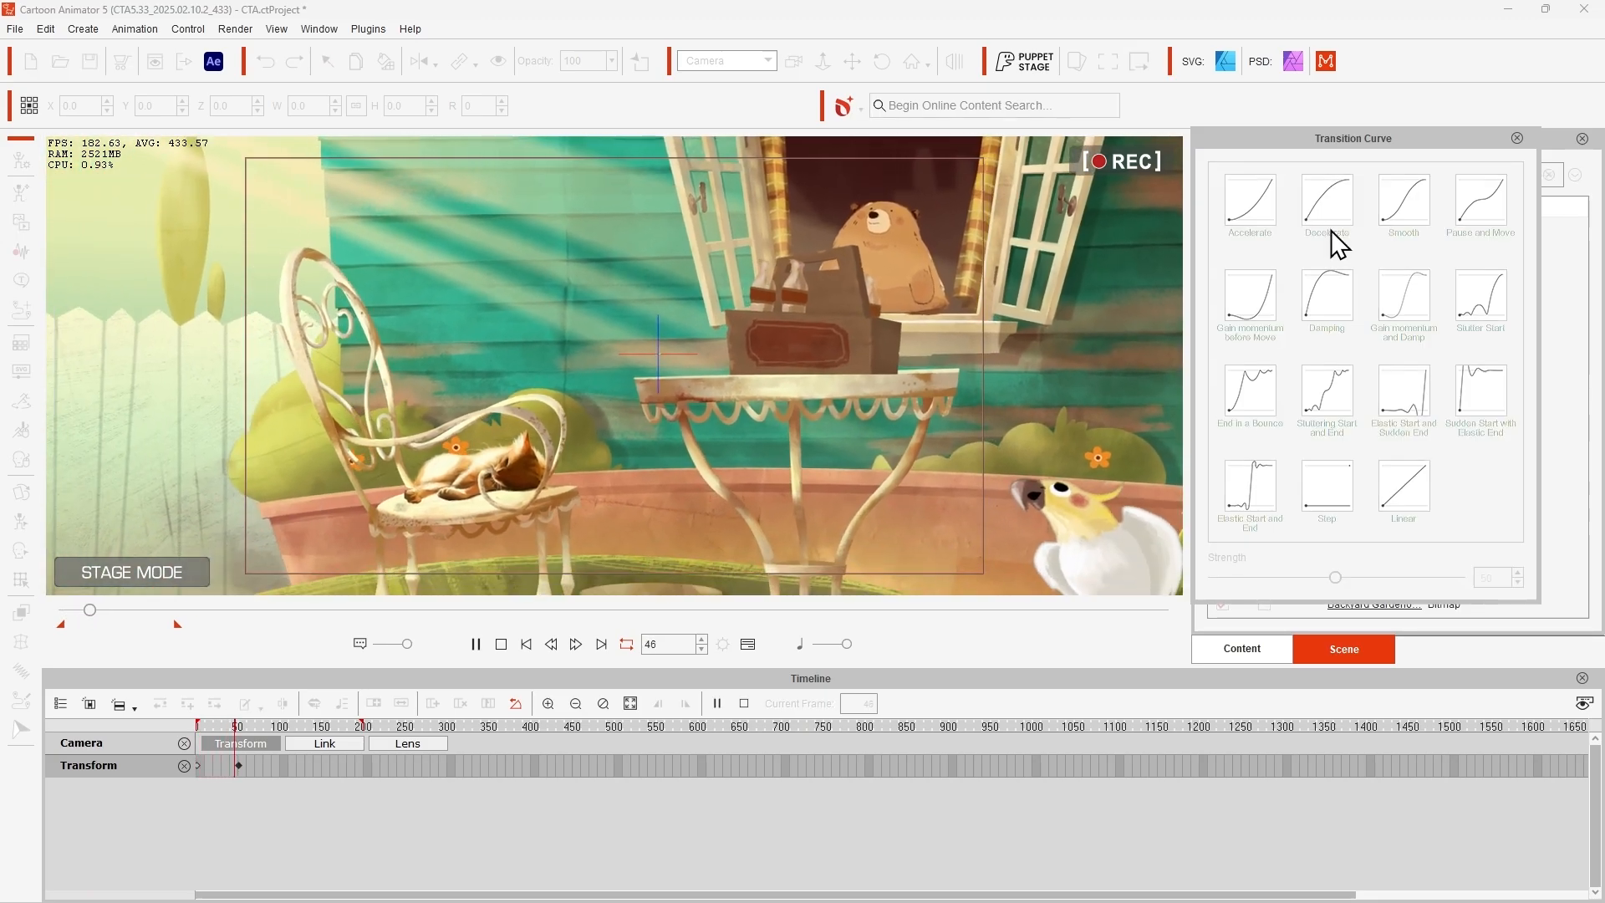
left_click(1401, 231)
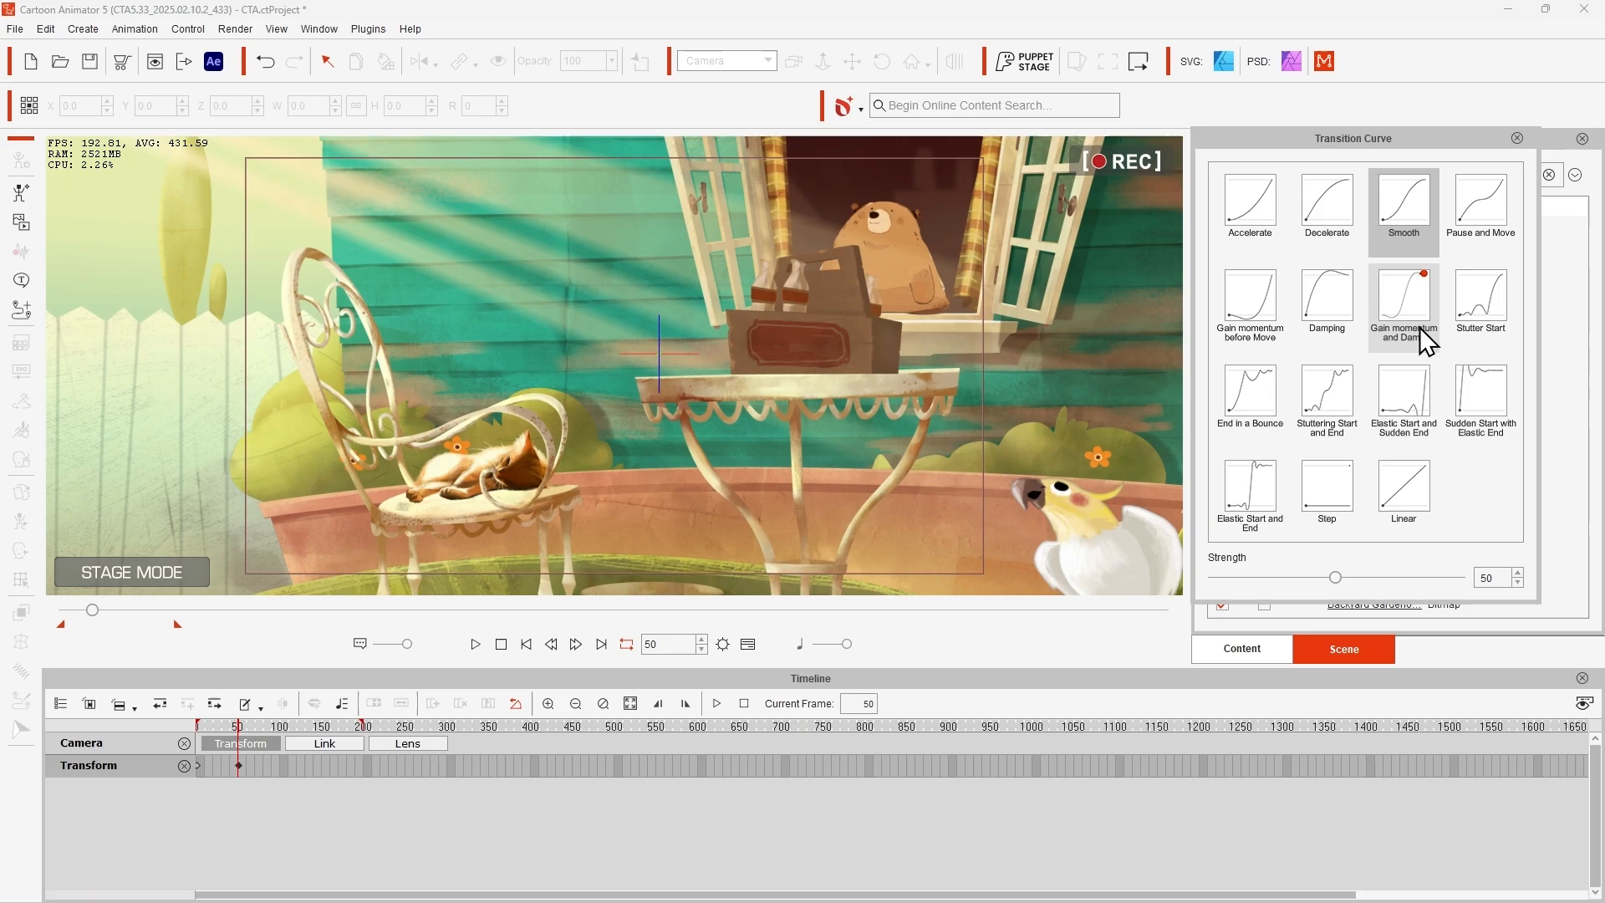
left_click(1420, 328)
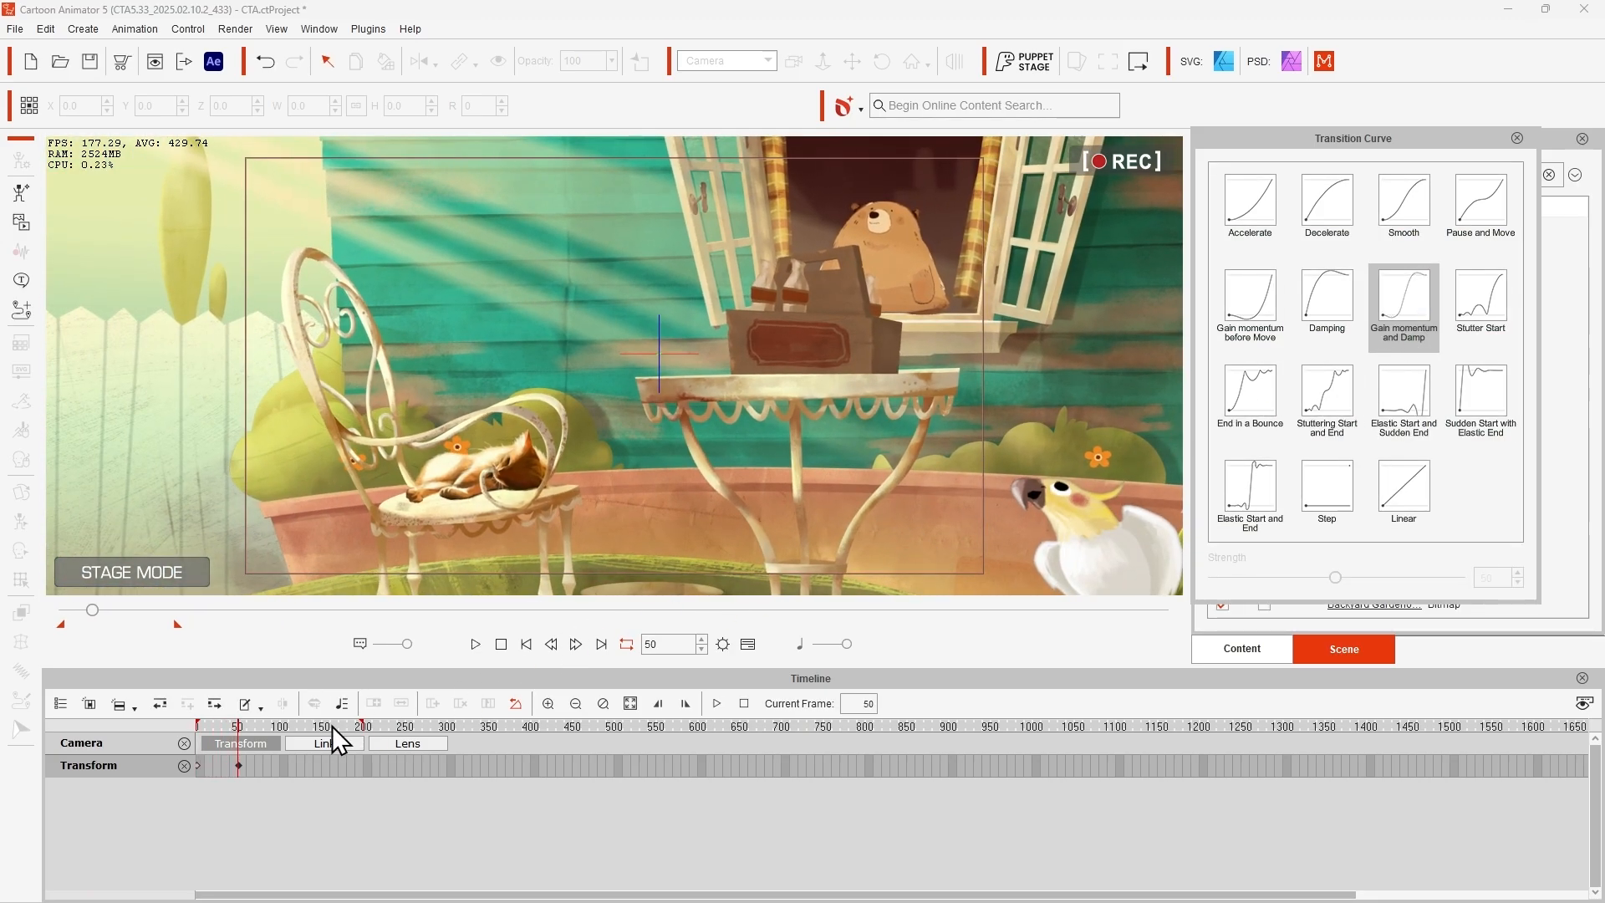
Step: At frame 100, move the camera in close on the cat sleeping on the chair
left_click(280, 727)
scroll(512, 497, "up", 3)
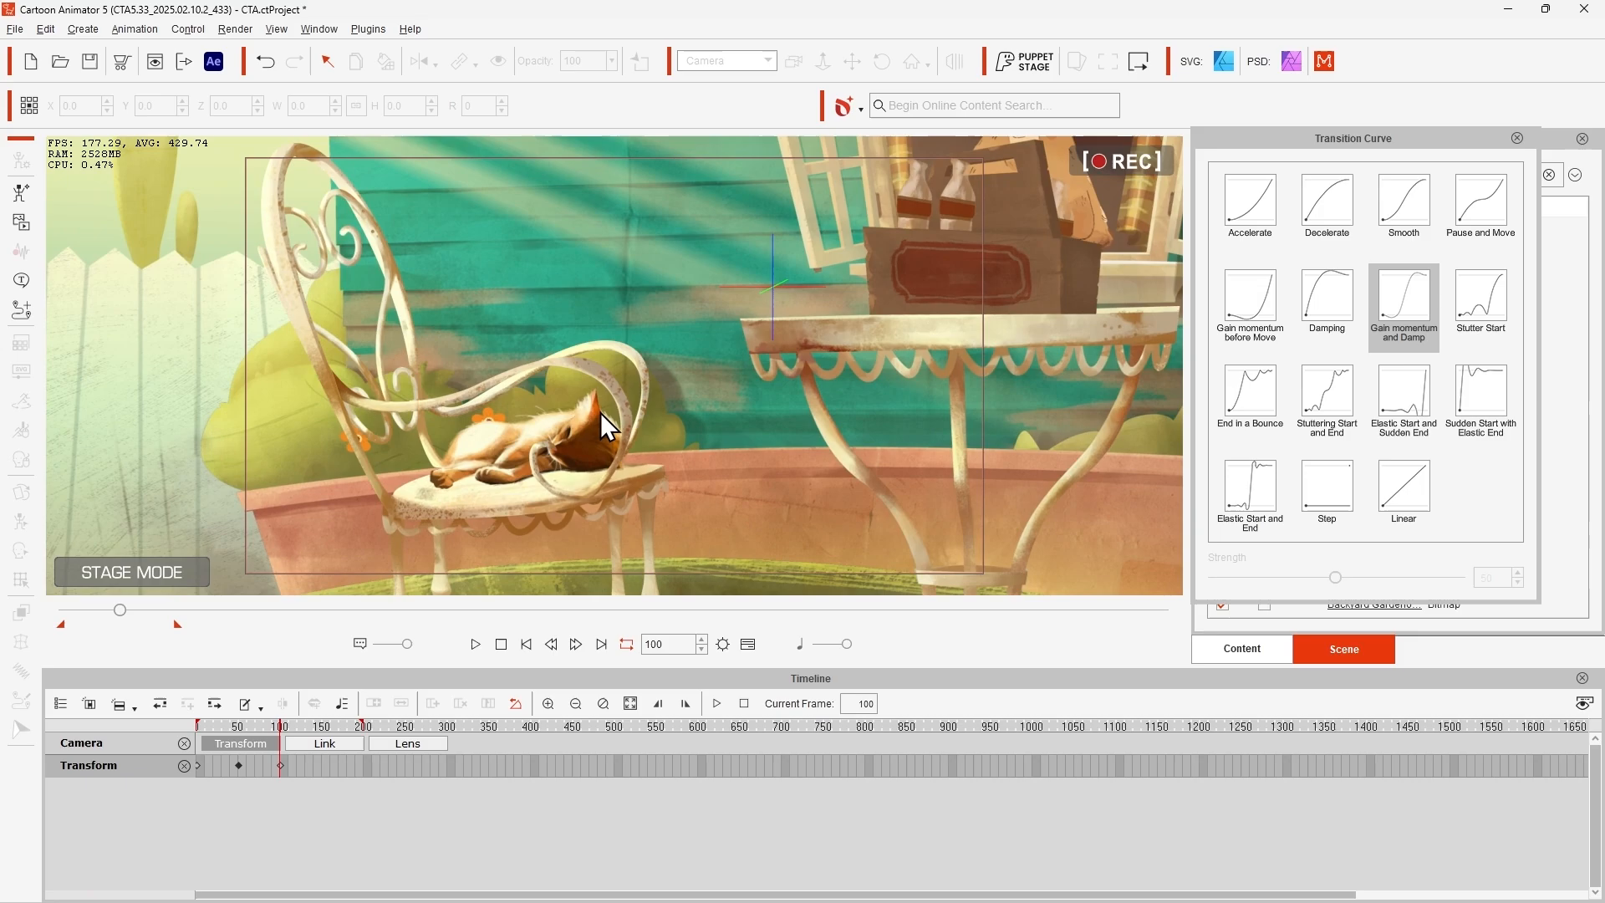
scroll(656, 358, "up", 2)
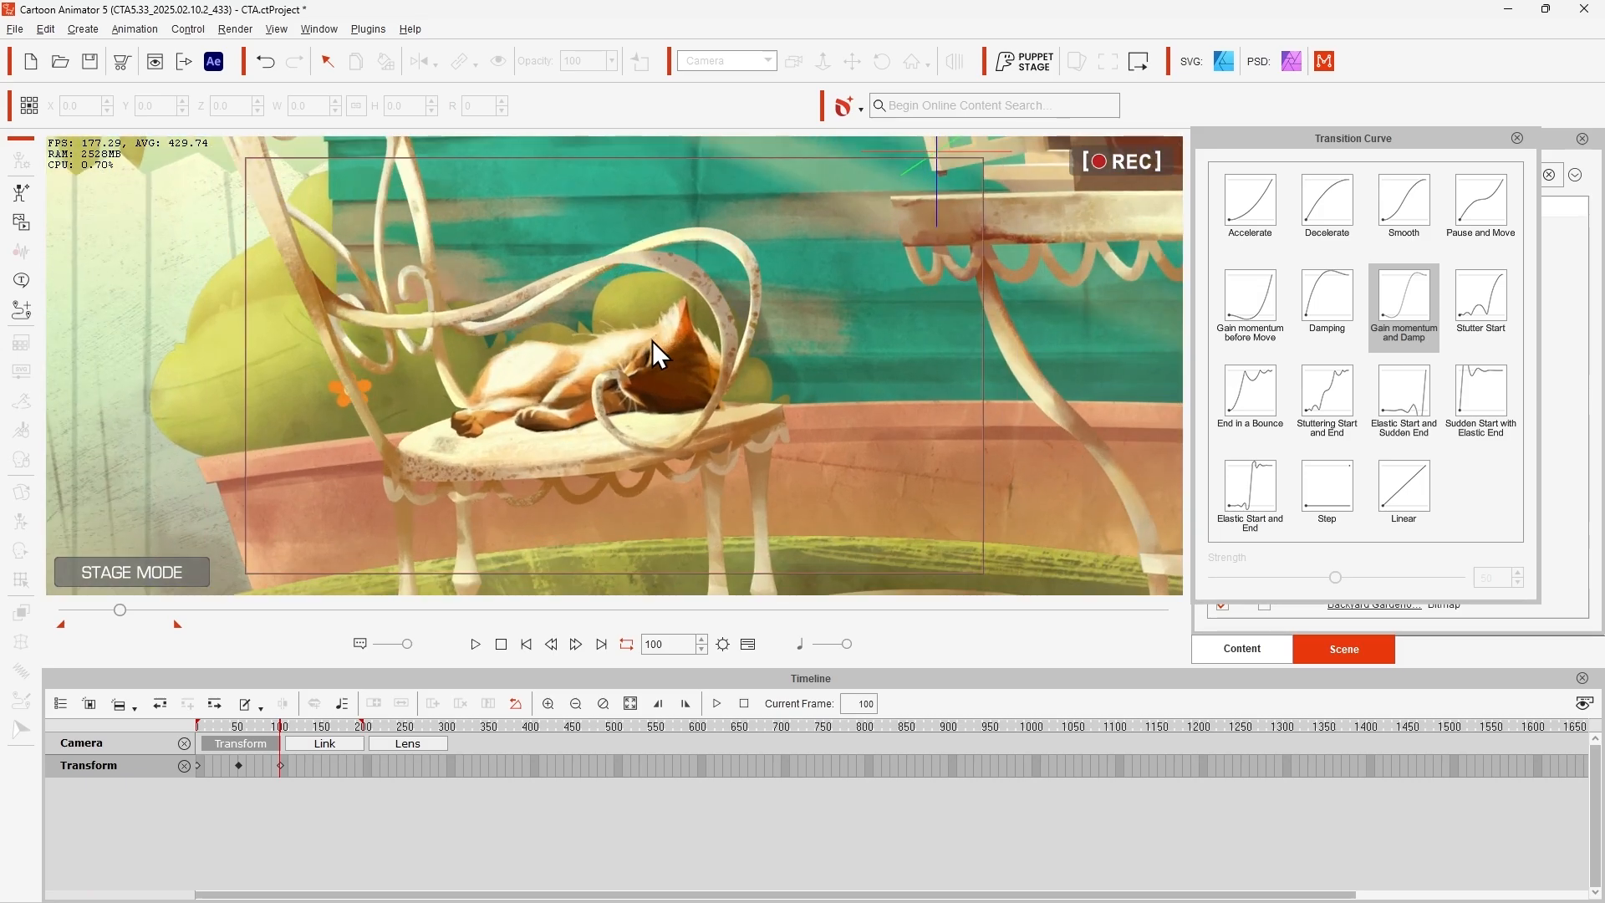
Step: Apply the Gain momentum and Damp transition curve to the camera key at frame 100
right_click(283, 766)
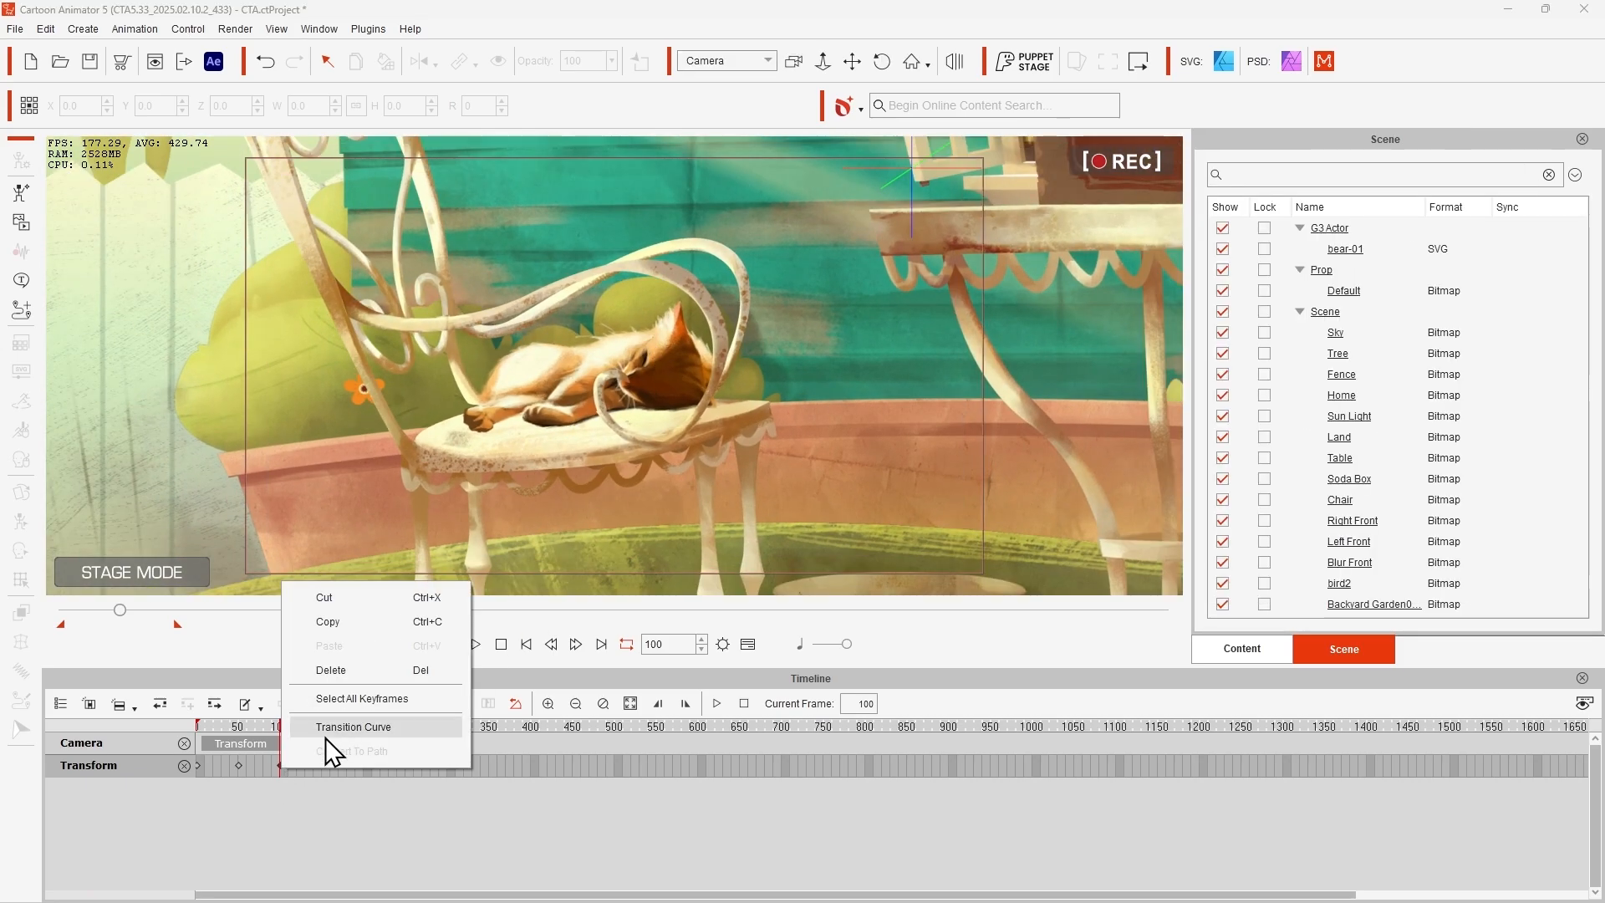
left_click(324, 732)
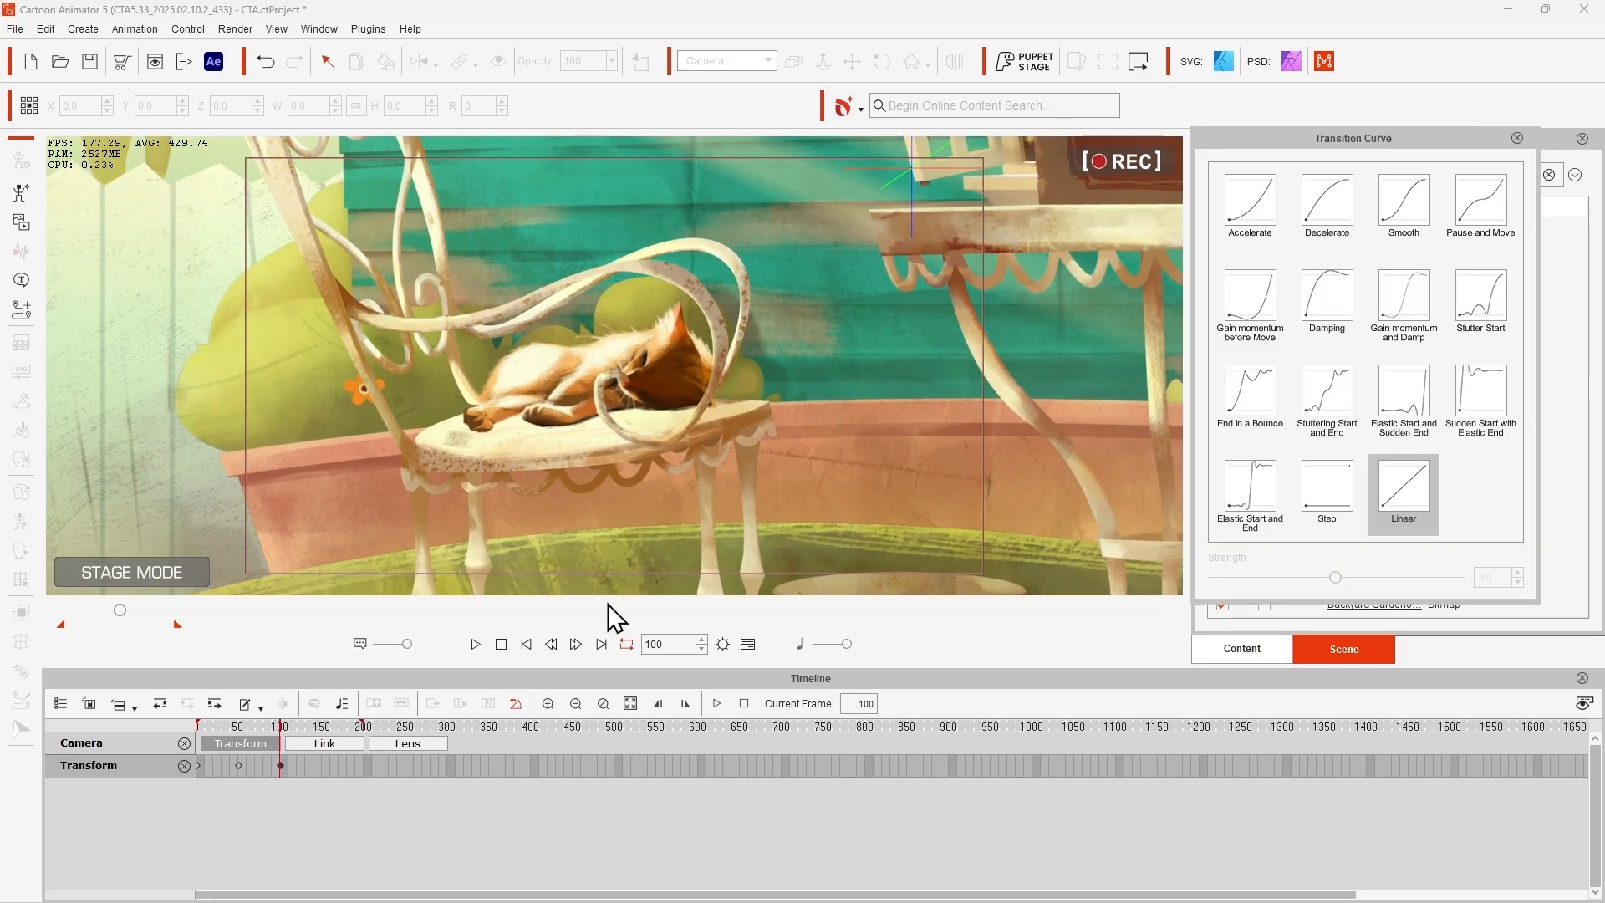
left_click(1394, 313)
Step: At frame 150, move the camera across to a close view of the white parrot beside the potted plant
left_click(279, 727)
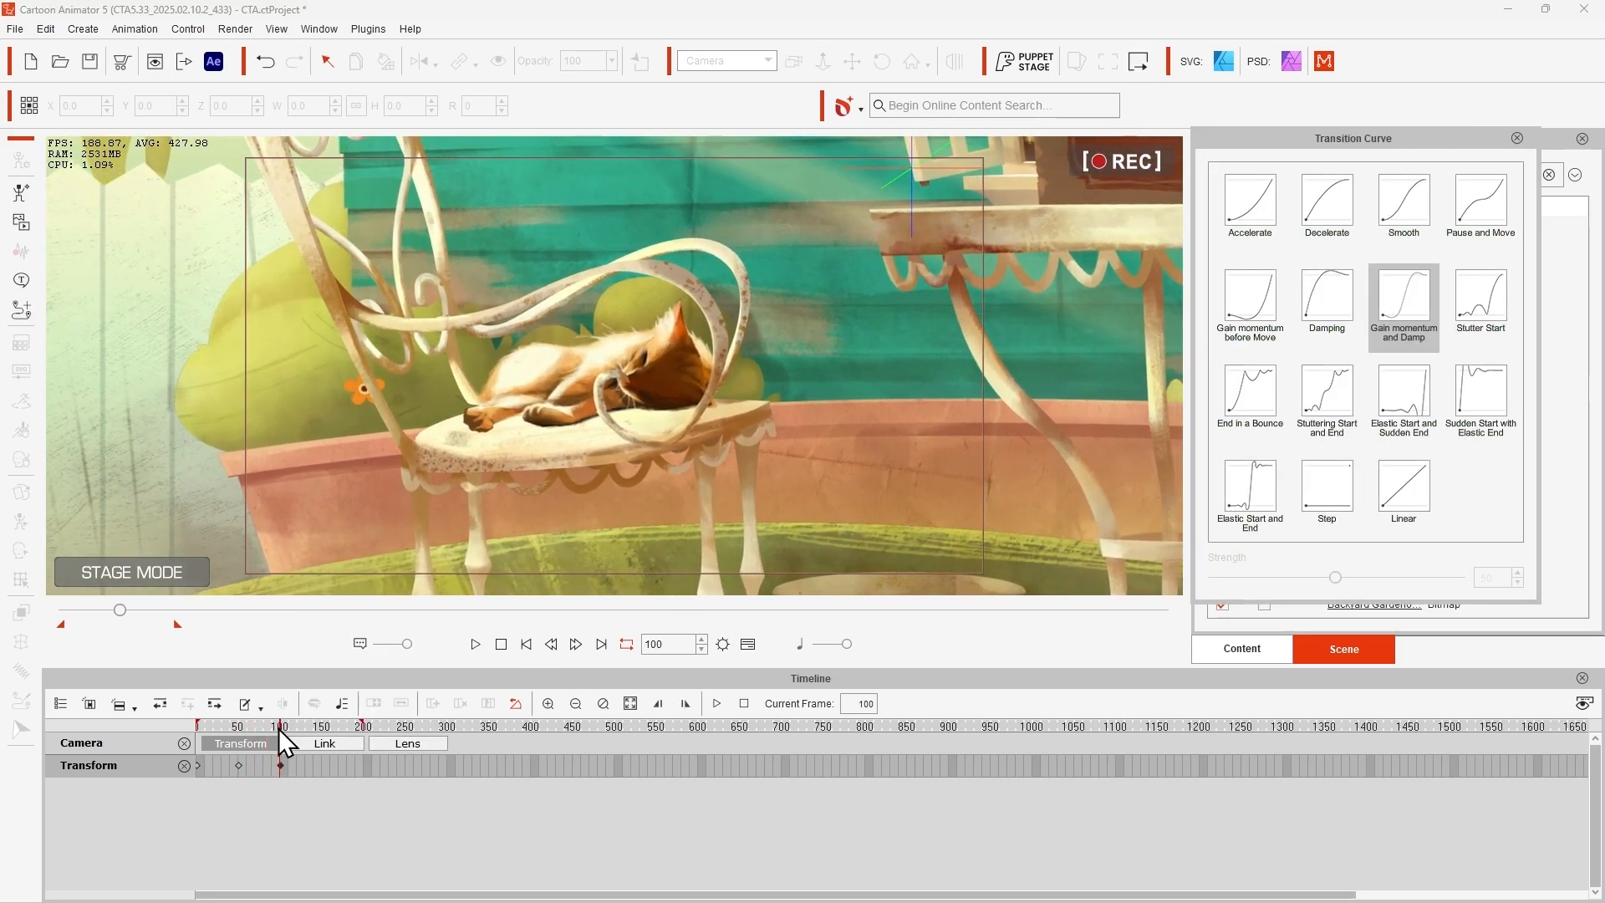
left_click_drag(319, 730, 322, 730)
scroll(564, 535, "down", 4)
left_click_drag(630, 381, 504, 323)
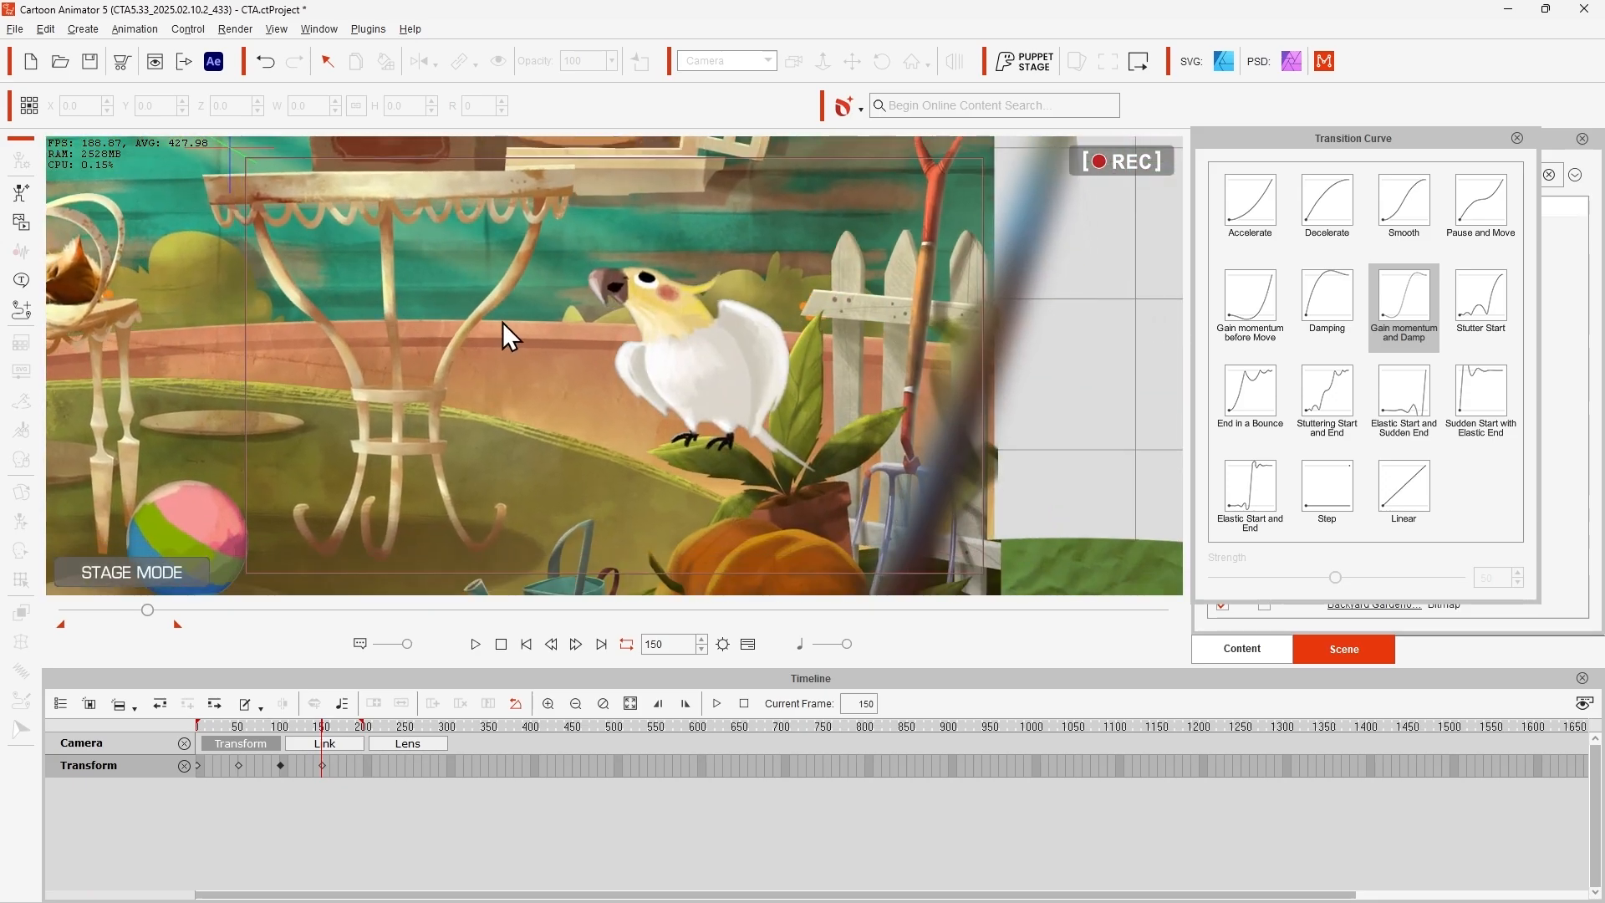
scroll(744, 344, "up", 2)
left_click_drag(744, 343, 754, 362)
Step: Pull the camera back to the full scene at frame 199 and apply the Gain momentum and Damp transition curve
left_click(323, 766)
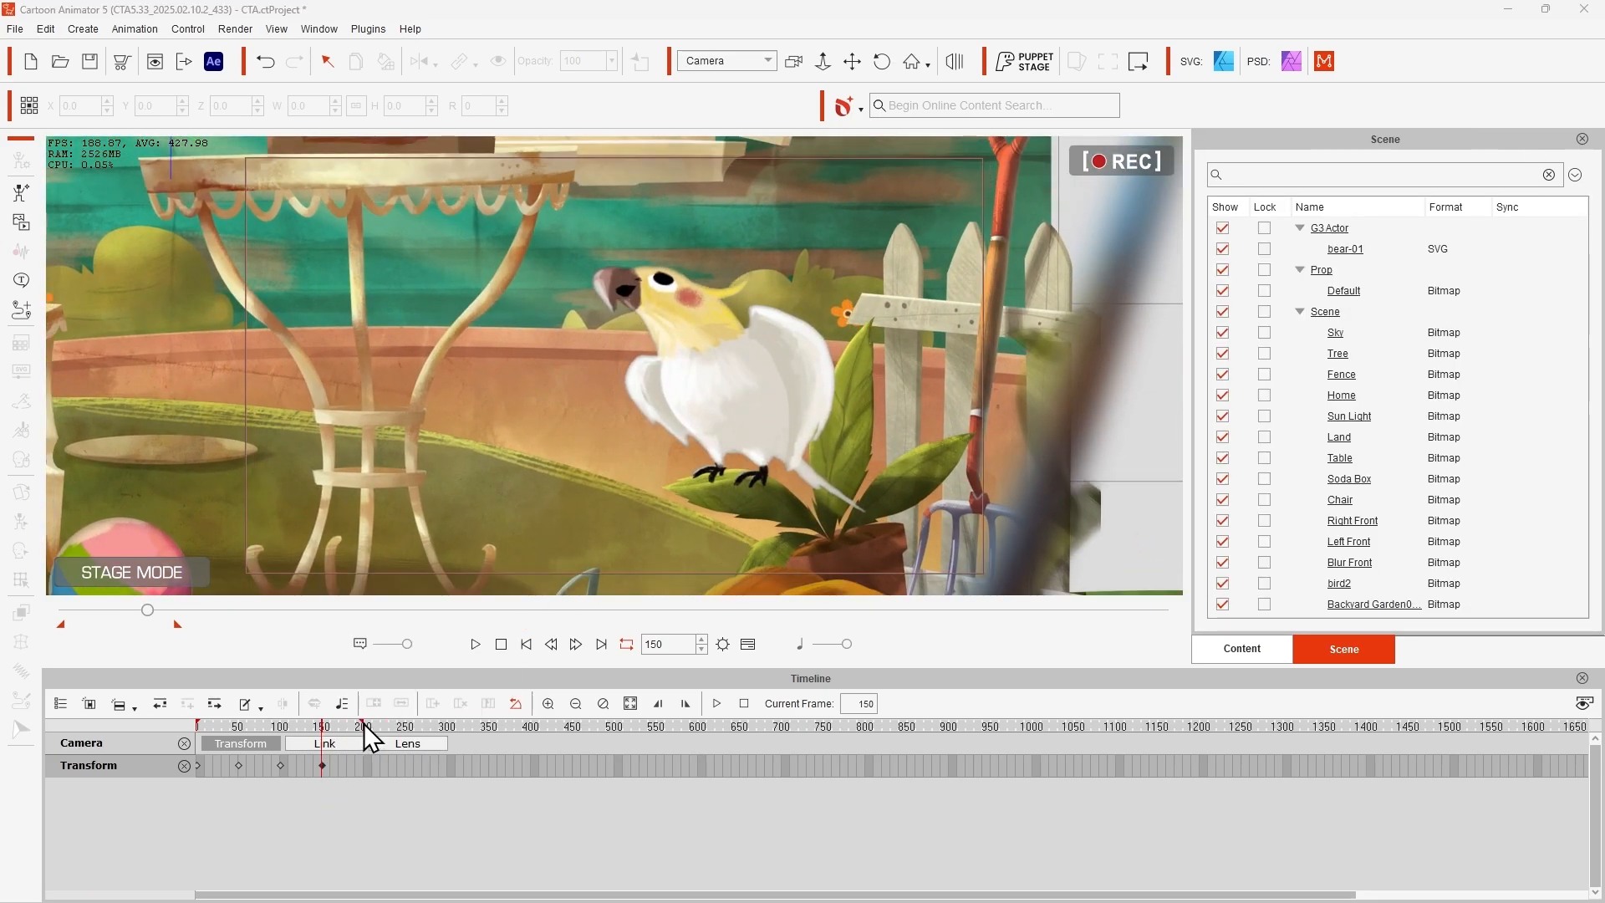
left_click(1404, 322)
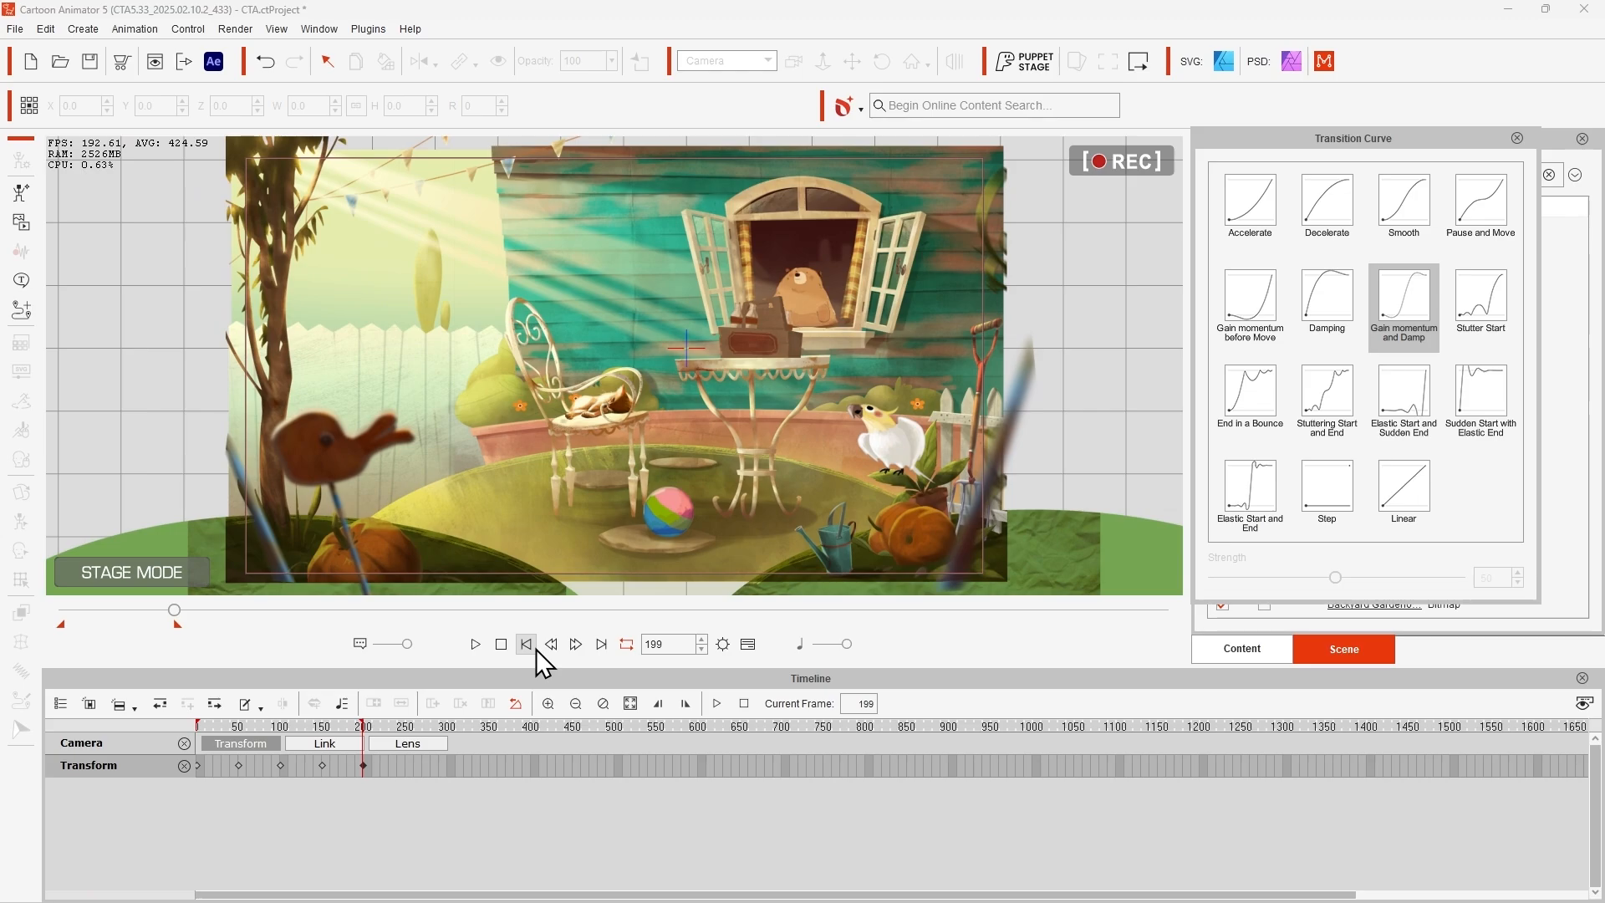
Step: Return to the first frame and play the complete camera animation
left_click(526, 644)
left_click(476, 644)
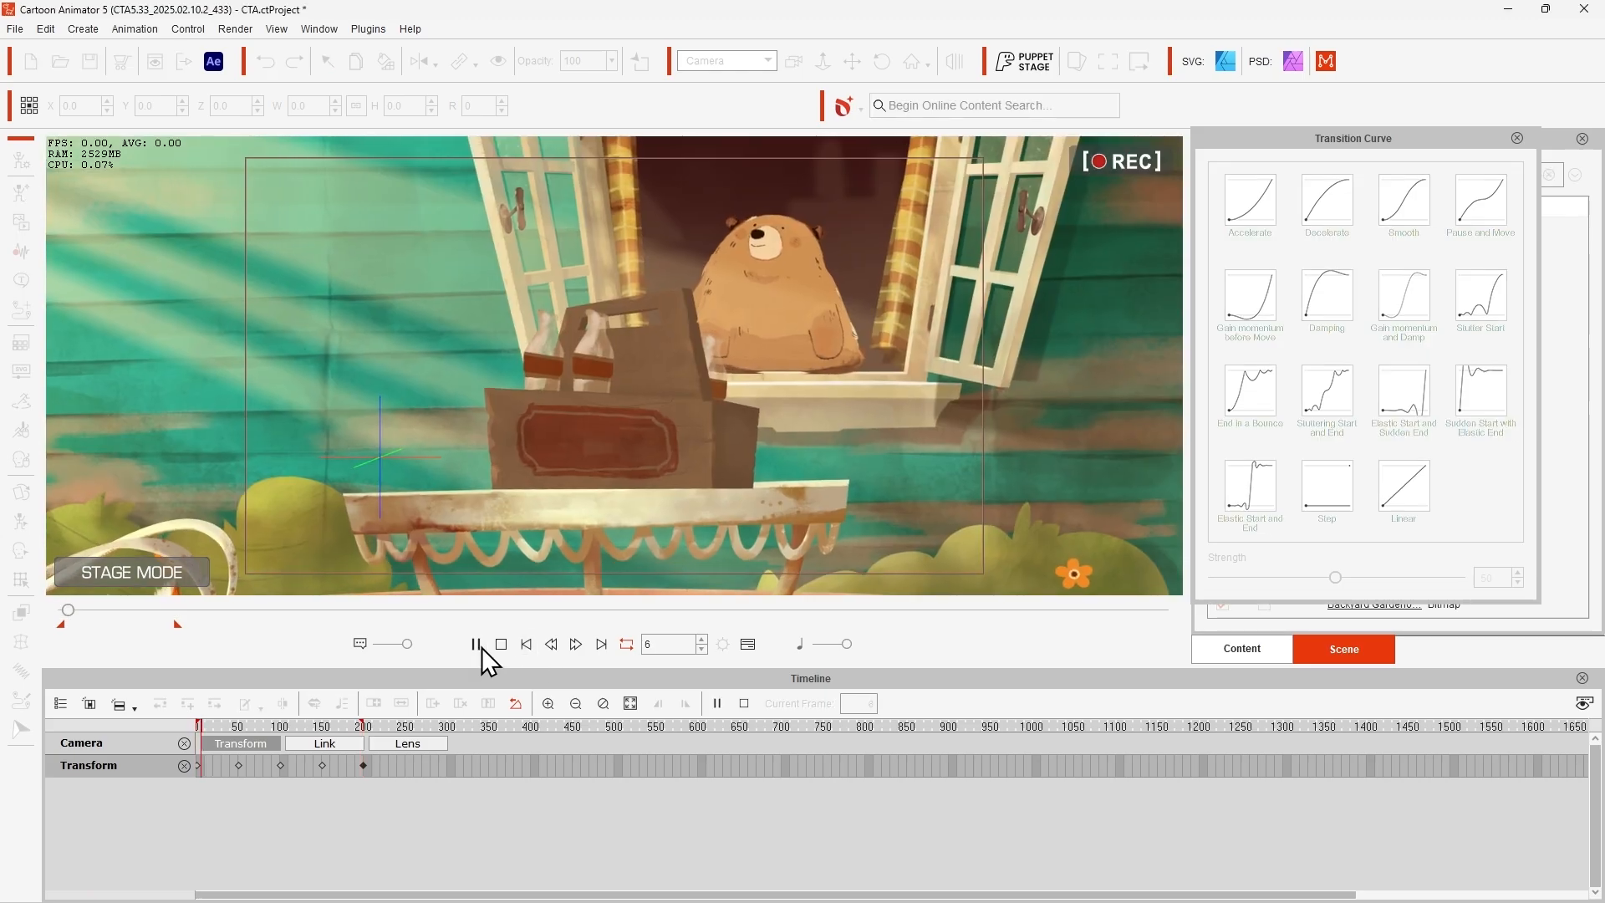